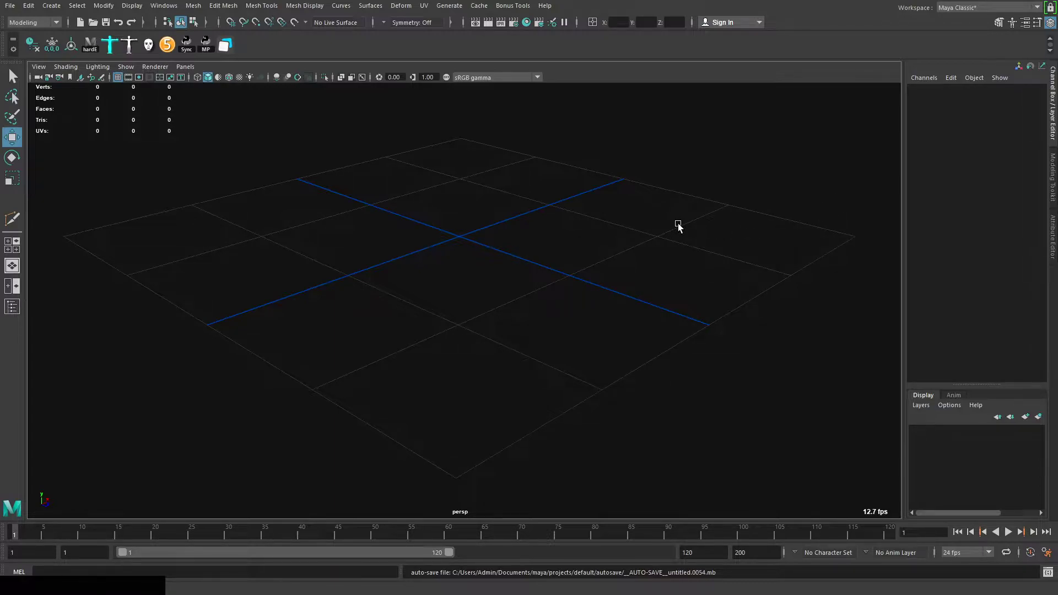
# Replace the active Move tool with the Select tool in the empty scene
pyautogui.press('shift')
pyautogui.keyDown('shift'); pyautogui.moveTo(621, 196); pyautogui.dragTo(600, 210, button='right'); pyautogui.keyUp('shift')
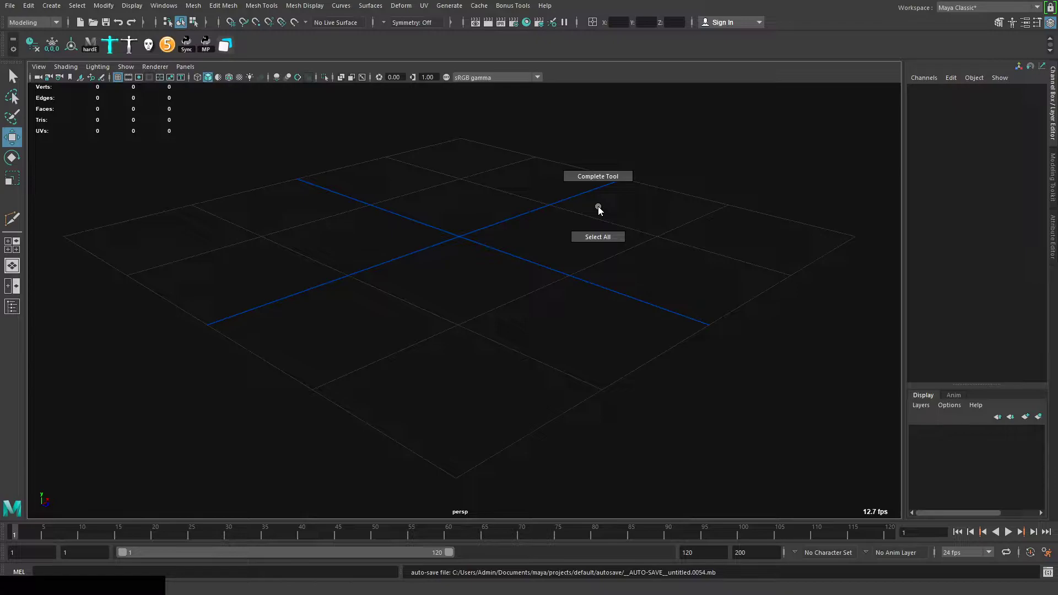
pyautogui.moveTo(598, 206)
pyautogui.mouseDown(button='right')
pyautogui.moveTo(612, 205)
pyautogui.moveTo(593, 251)
pyautogui.moveTo(594, 172)
pyautogui.moveTo(601, 191)
pyautogui.mouseUp(button='right')
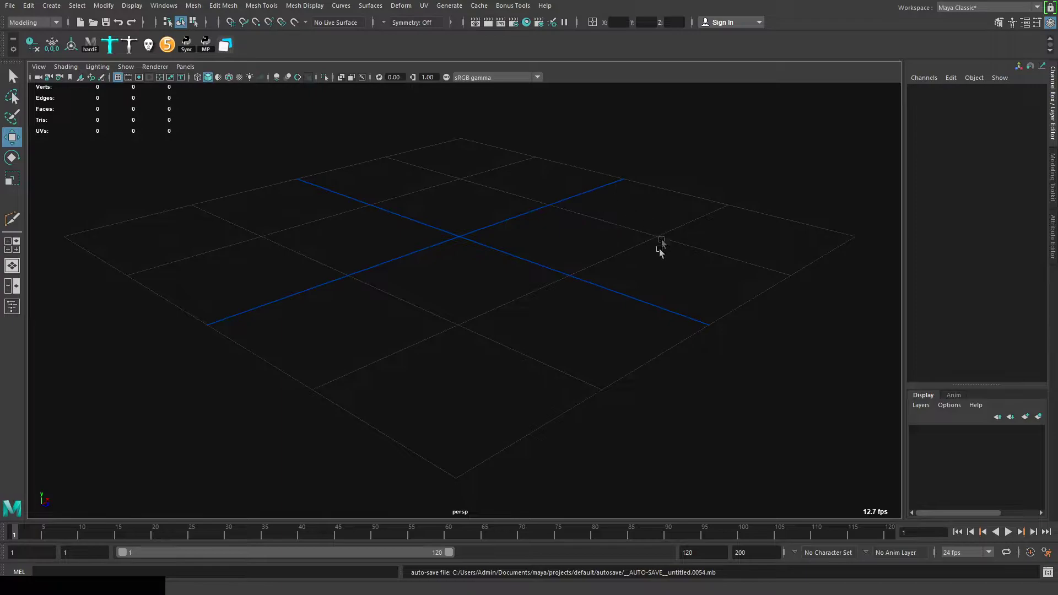
pyautogui.click(791, 181)
pyautogui.press('q')
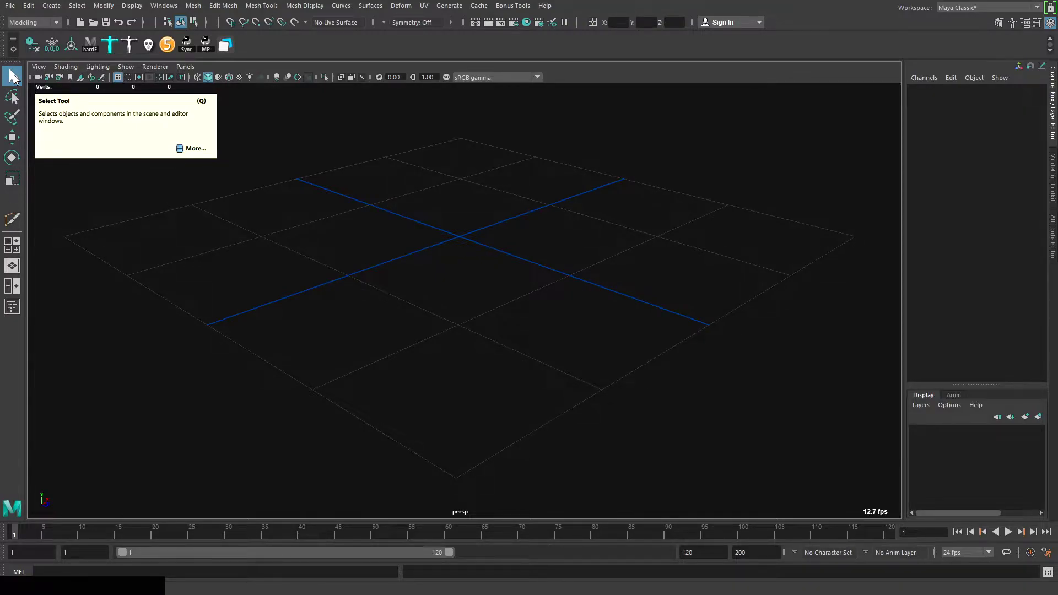
pyautogui.click(571, 225)
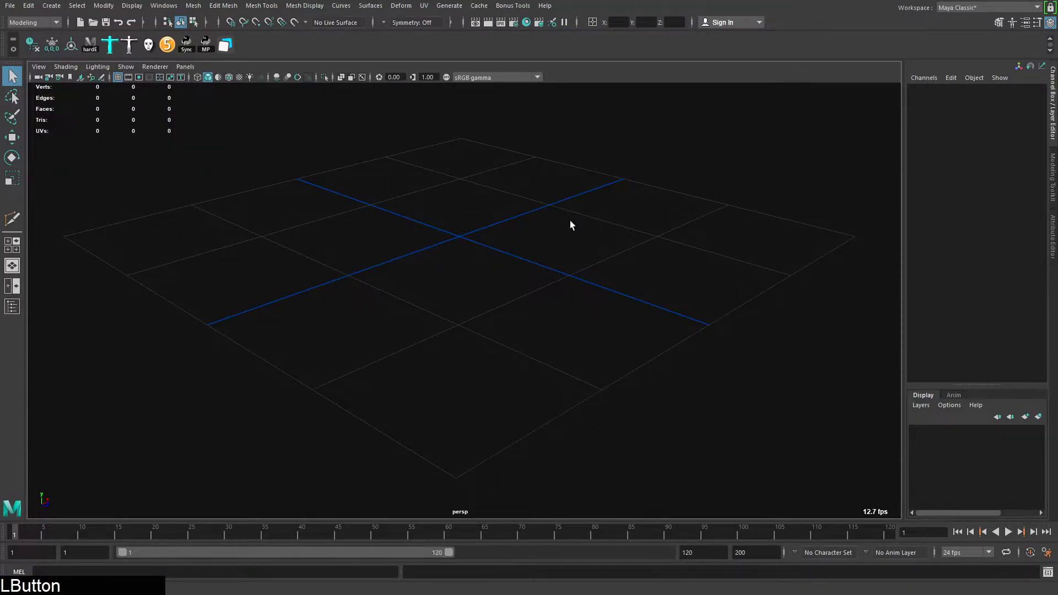
# Create a practice polygon cube at the origin twice, deleting it each time
pyautogui.keyDown('shift'); pyautogui.moveTo(598, 193); pyautogui.dragTo(504, 304, button='right'); pyautogui.keyUp('shift')
pyautogui.press('q')
pyautogui.click(505, 299)
pyautogui.click(460, 236)
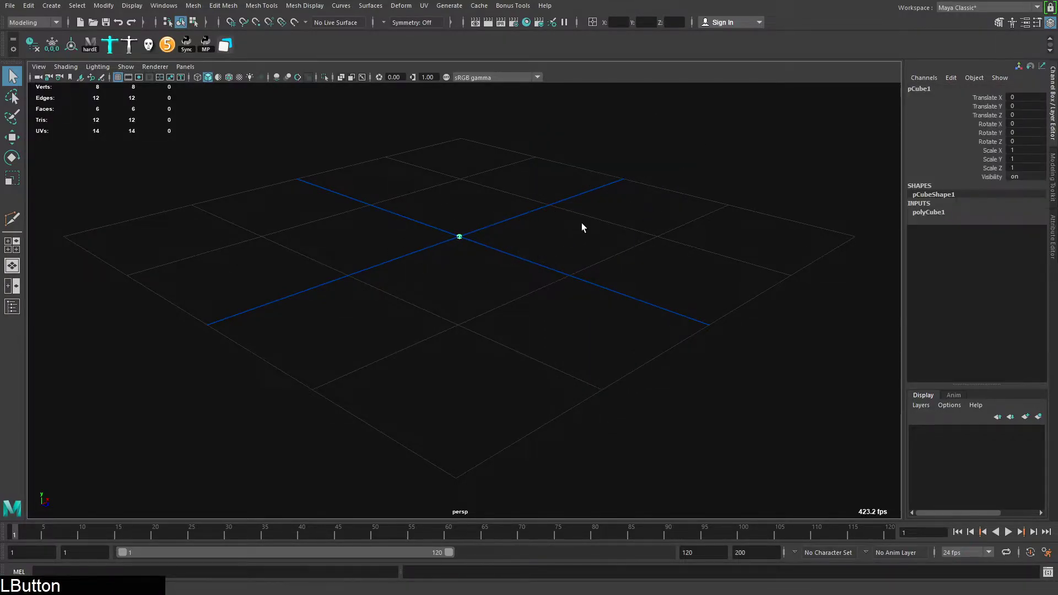
pyautogui.moveTo(587, 217)
pyautogui.keyDown('shift'); pyautogui.mouseDown(button='right')
pyautogui.moveTo(574, 192)
pyautogui.moveTo(537, 228)
pyautogui.moveTo(557, 489)
pyautogui.moveTo(541, 219)
pyautogui.moveTo(590, 221)
pyautogui.moveTo(552, 209)
pyautogui.moveTo(584, 392)
pyautogui.moveTo(578, 200)
pyautogui.moveTo(585, 280)
pyautogui.moveTo(600, 217)
pyautogui.moveTo(582, 343)
pyautogui.moveTo(639, 314)
pyautogui.moveTo(556, 170)
pyautogui.moveTo(613, 243)
pyautogui.moveTo(595, 303)
pyautogui.moveTo(595, 213)
pyautogui.moveTo(588, 221)
pyautogui.mouseUp(button='right'); pyautogui.keyUp('shift')
pyautogui.press('Delete')
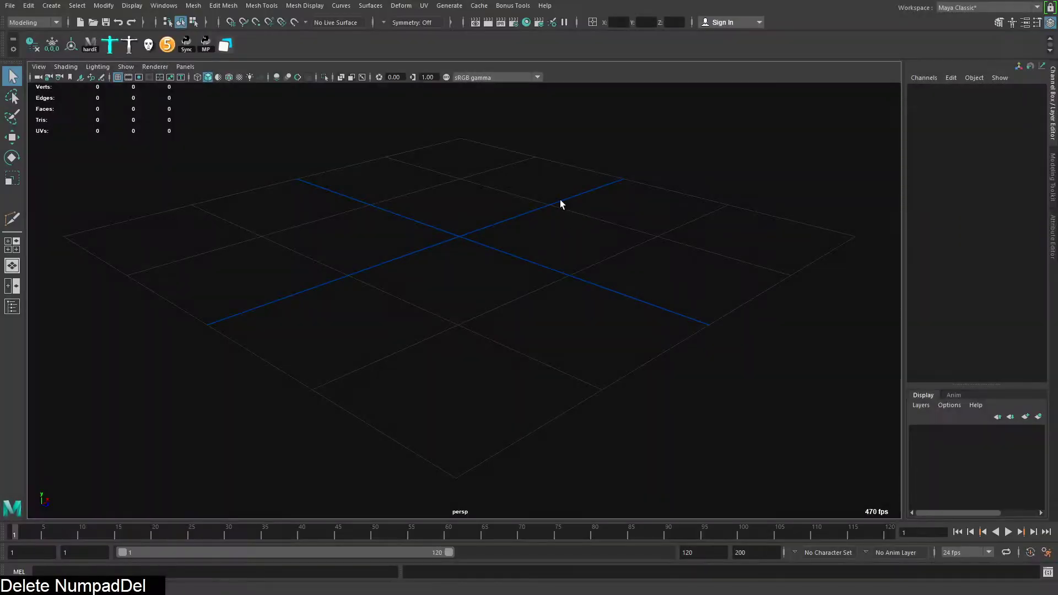
pyautogui.keyDown('shift'); pyautogui.moveTo(480, 230); pyautogui.dragTo(481, 258, button='right'); pyautogui.keyUp('shift')
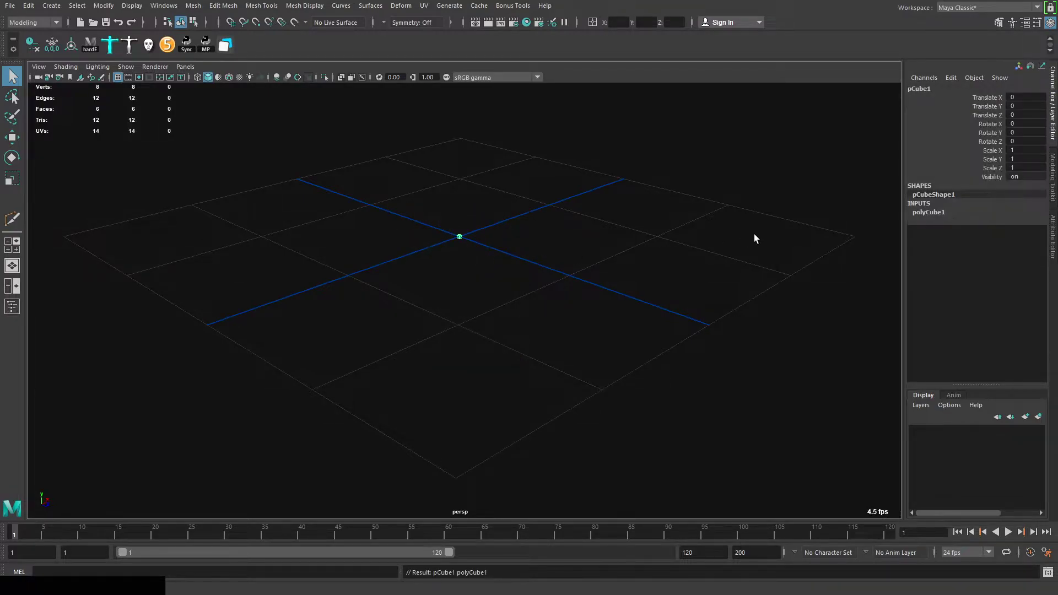
pyautogui.click(487, 200)
pyautogui.click(460, 237)
pyautogui.press('Delete')
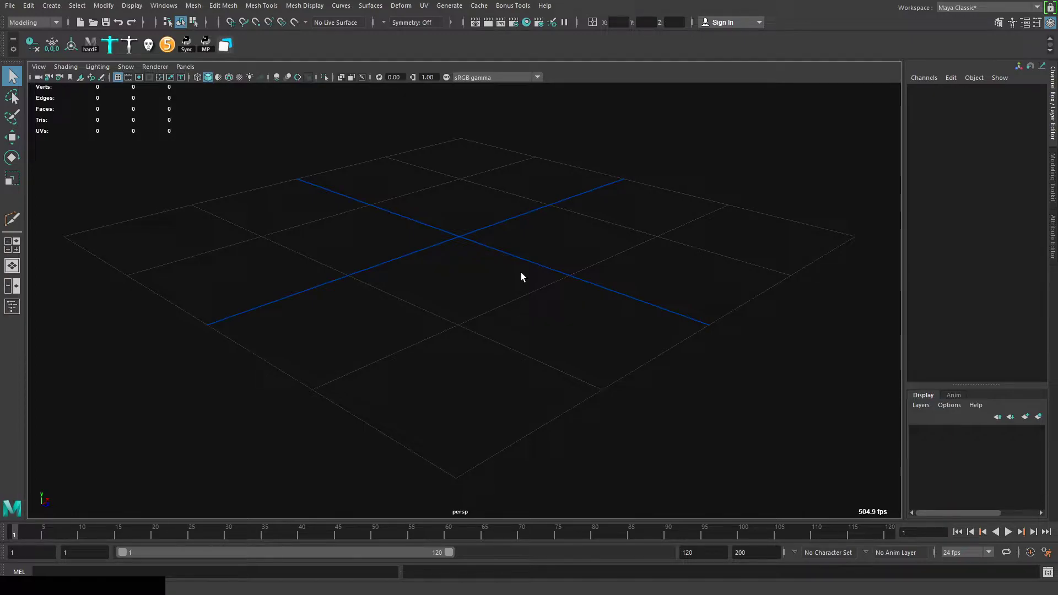
# Create a polygon cube at the origin and connect its edges so that every face is divided into four
pyautogui.keyDown('shift'); pyautogui.moveTo(539, 283); pyautogui.dragTo(620, 236, button='right'); pyautogui.keyUp('shift')
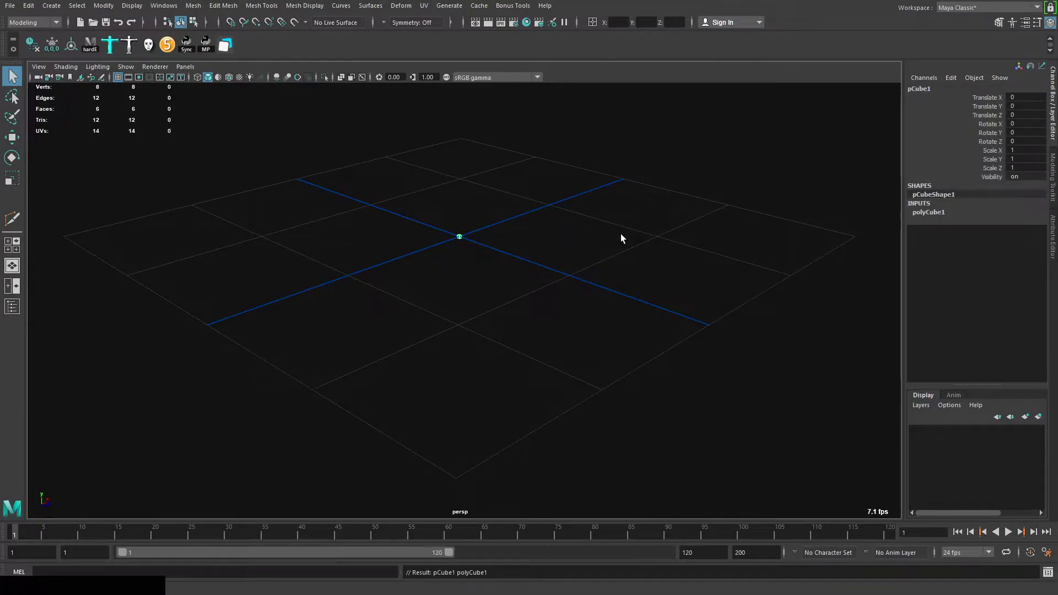
pyautogui.click(514, 196)
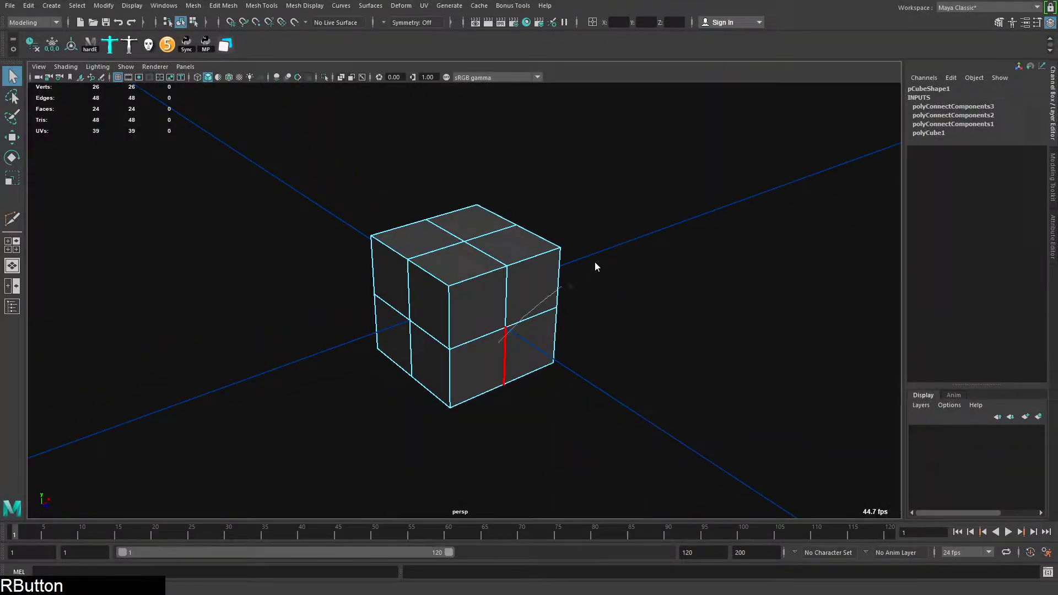
pyautogui.keyDown('alt'); pyautogui.moveTo(593, 265); pyautogui.dragTo(527, 295); pyautogui.keyUp('alt')
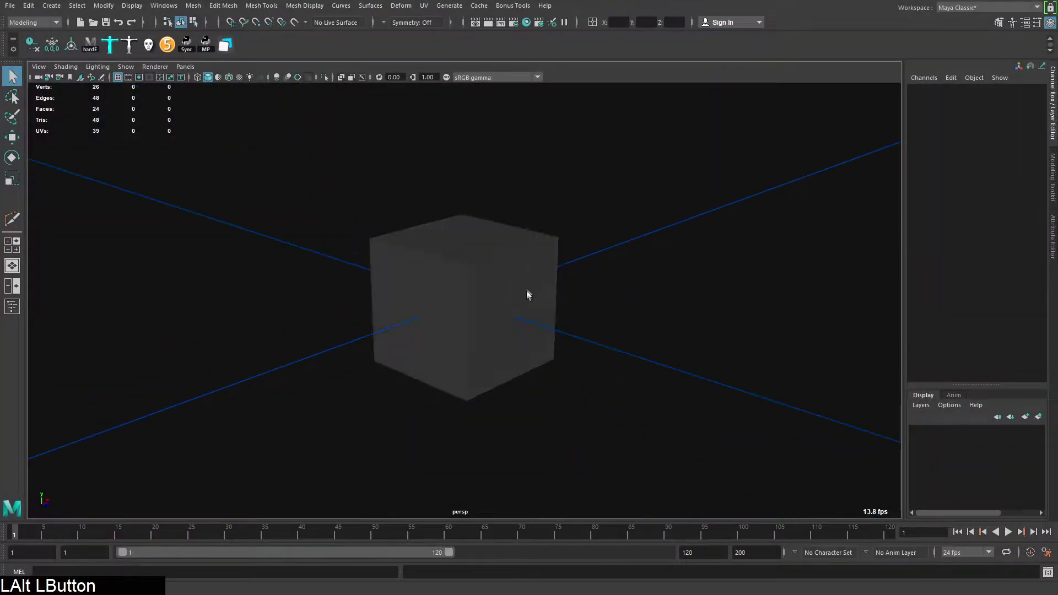
pyautogui.click(542, 292)
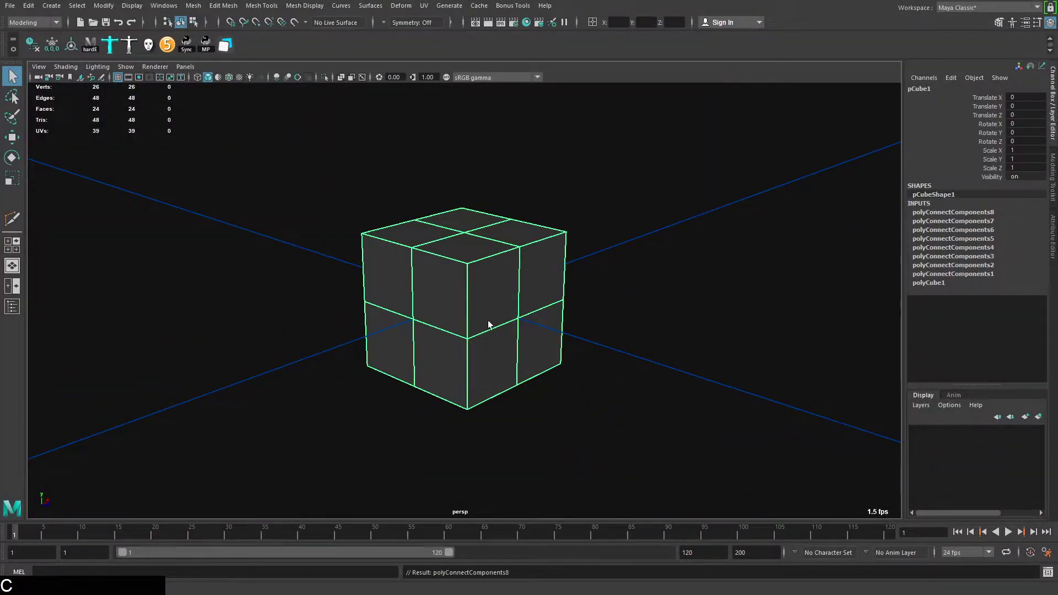
pyautogui.keyDown('alt'); pyautogui.moveTo(488, 325); pyautogui.dragTo(513, 295); pyautogui.keyUp('alt')
pyautogui.keyDown('alt'); pyautogui.moveTo(513, 296); pyautogui.dragTo(543, 290, button='right'); pyautogui.keyUp('alt')
pyautogui.keyDown('alt'); pyautogui.moveTo(543, 290); pyautogui.dragTo(488, 280); pyautogui.keyUp('alt')
# Try connecting the top-middle, centre and side-middle vertices of the cube's front face, and undo the connection
pyautogui.press('F10')
pyautogui.click(511, 281)
pyautogui.keyDown('alt'); pyautogui.moveTo(488, 280); pyautogui.dragTo(518, 272, button='right'); pyautogui.keyUp('alt')
pyautogui.click(504, 226)
pyautogui.keyDown('shift'); pyautogui.click(402, 346); pyautogui.keyUp('shift')
pyautogui.keyDown('shift'); pyautogui.click(556, 196); pyautogui.keyUp('shift')
pyautogui.moveTo(493, 243)
pyautogui.keyDown('alt'); pyautogui.mouseDown()
pyautogui.moveTo(501, 242)
pyautogui.moveTo(490, 255)
pyautogui.mouseUp(); pyautogui.keyUp('alt')
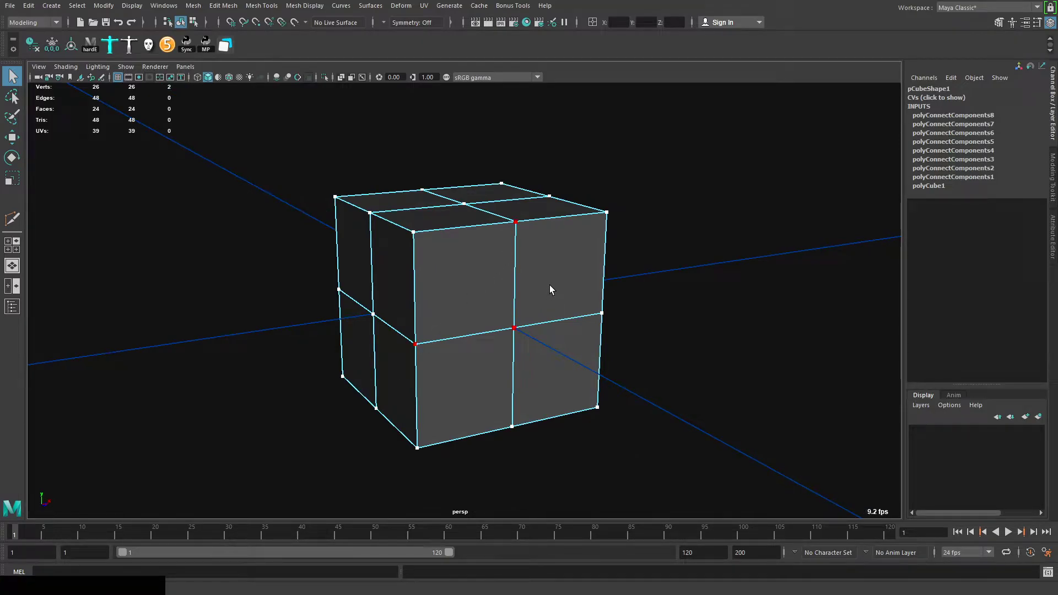
pyautogui.press('c')
pyautogui.hotkey('ctrl', 'z')
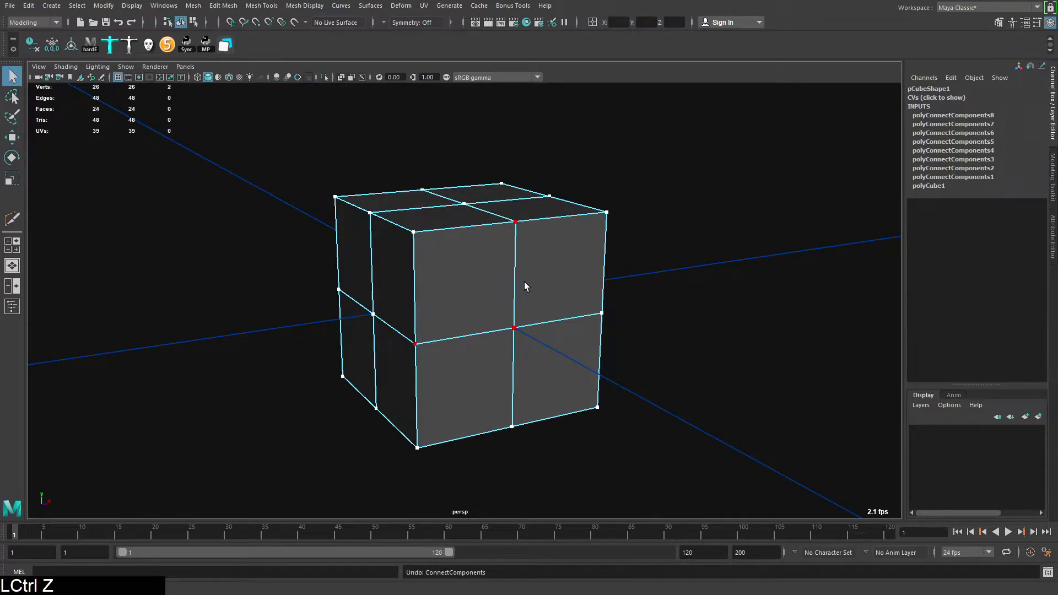
# Connect the vertical edge rings of the cube's upper and lower halves, adding one horizontal edge loop to each
pyautogui.keyDown('alt'); pyautogui.moveTo(524, 283); pyautogui.dragTo(508, 300); pyautogui.keyUp('alt')
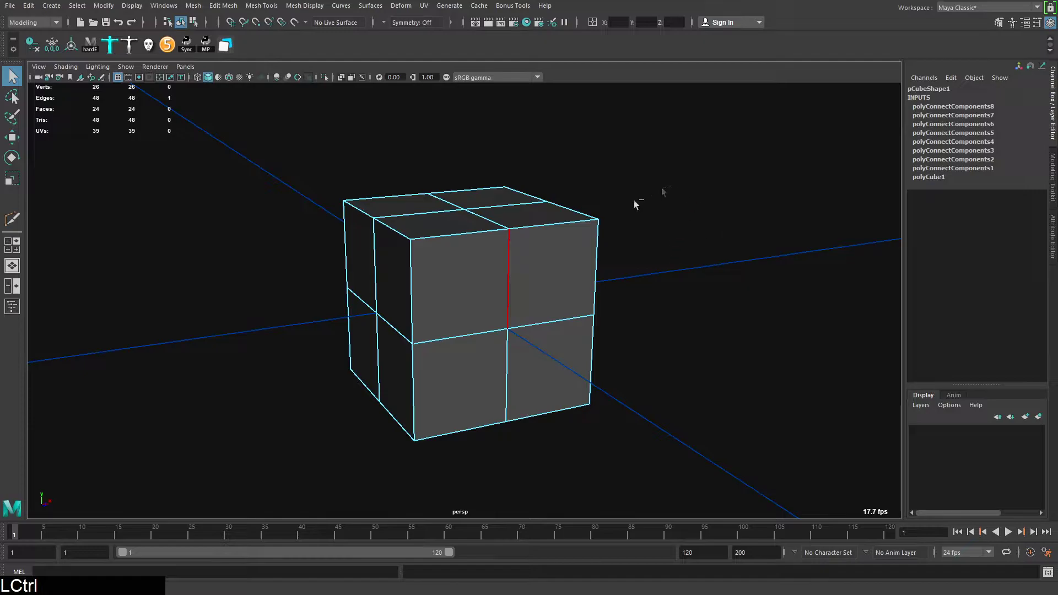
pyautogui.keyDown('ctrl'); pyautogui.moveTo(634, 200); pyautogui.dragTo(475, 308, button='right'); pyautogui.keyUp('ctrl')
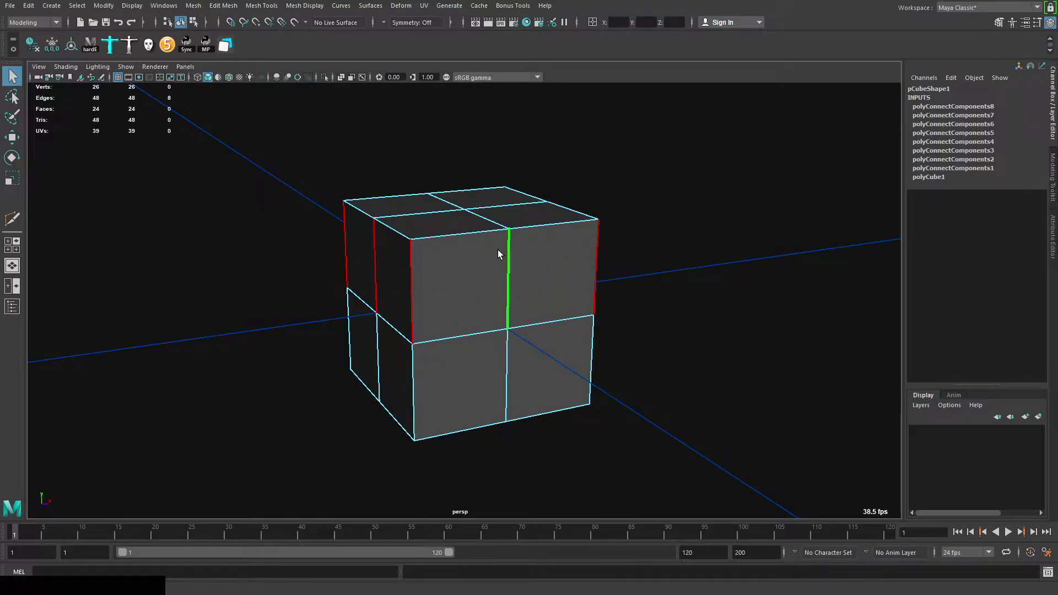
pyautogui.keyDown('shift'); pyautogui.moveTo(499, 273); pyautogui.dragTo(499, 274, button='right'); pyautogui.keyUp('shift')
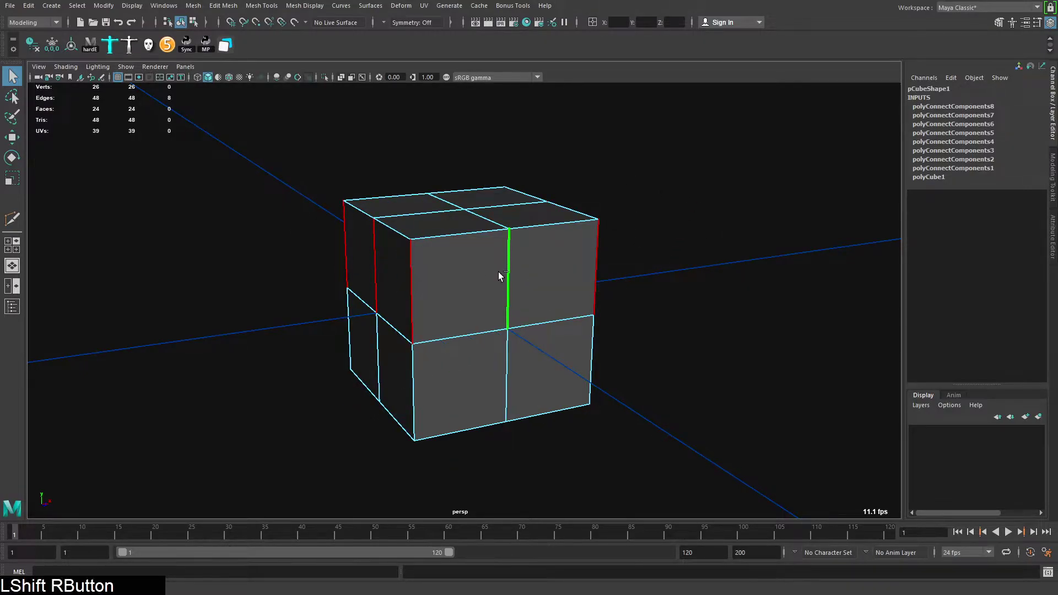
pyautogui.press('ctrl')
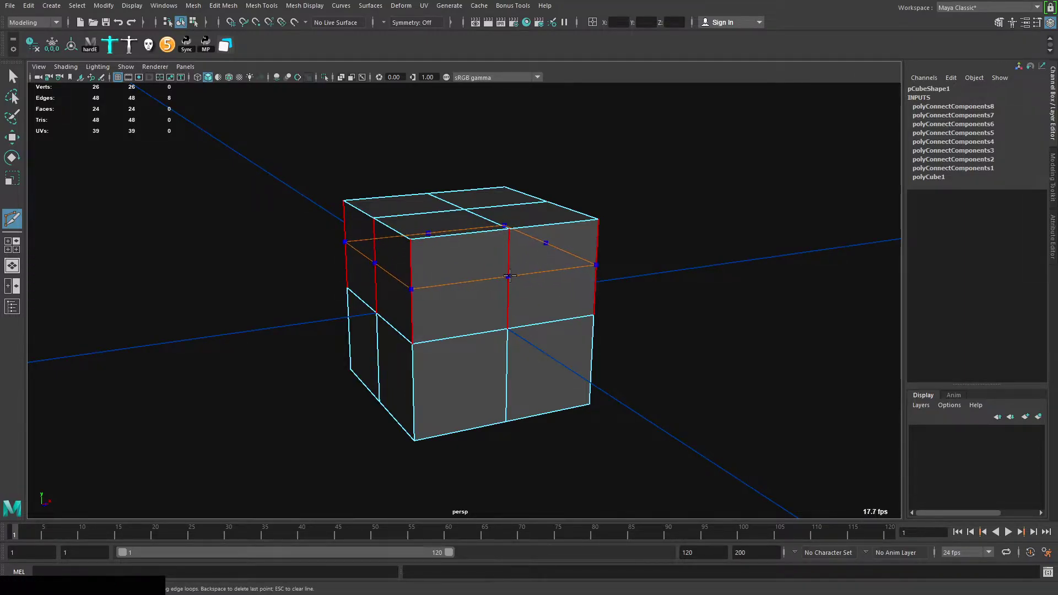
pyautogui.moveTo(518, 280); pyautogui.dragTo(519, 282, button='right')
pyautogui.press('c')
pyautogui.press('q')
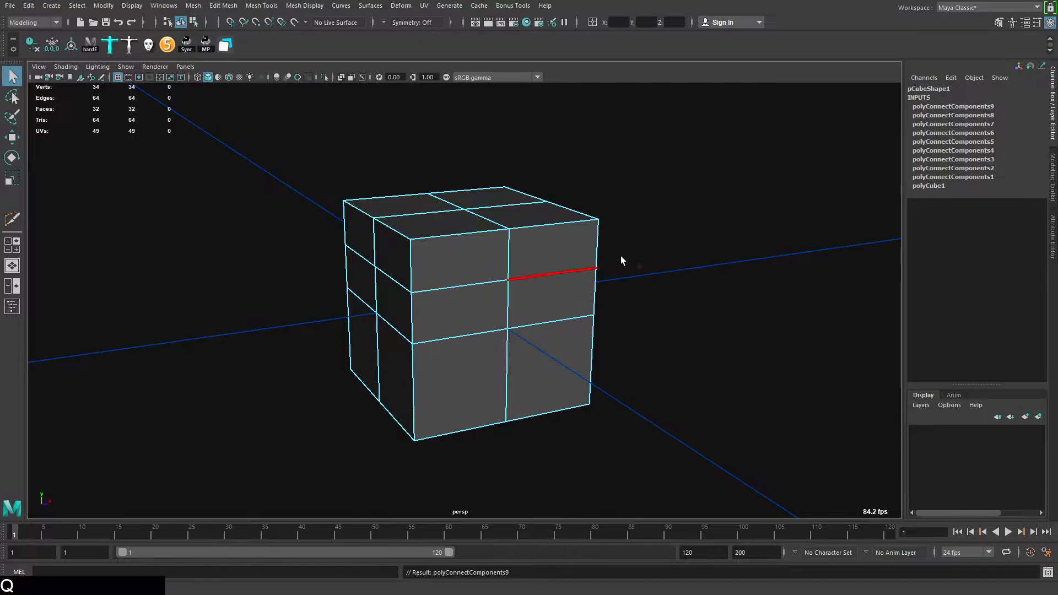
pyautogui.keyDown('alt'); pyautogui.moveTo(550, 325); pyautogui.dragTo(571, 314); pyautogui.keyUp('alt')
pyautogui.click(669, 292)
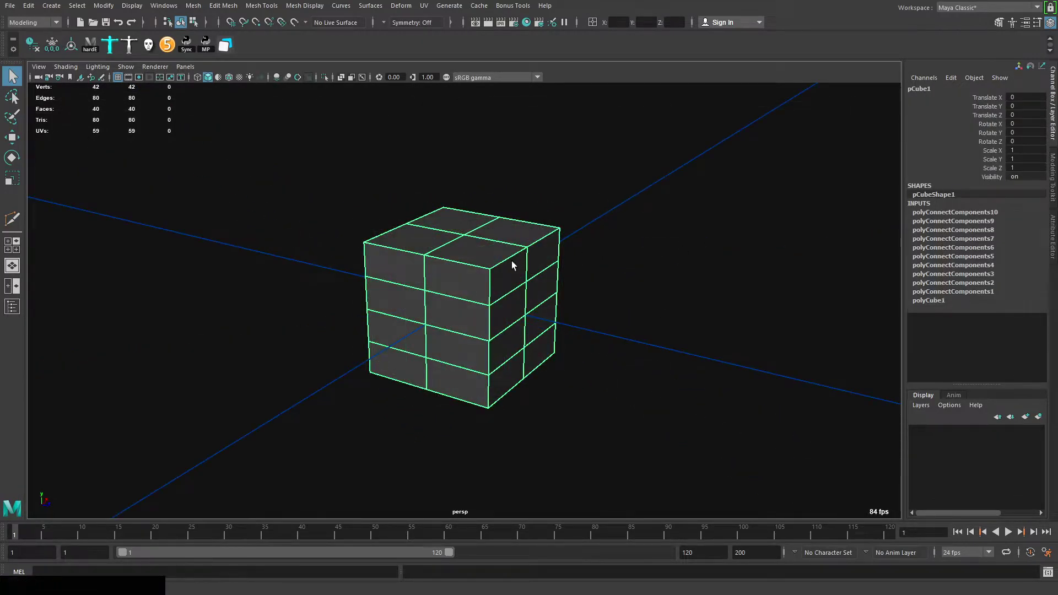
# Examine the modeling commands and component modes offered for the cube, both with it selected and with nothing selected
pyautogui.moveTo(512, 260)
pyautogui.keyDown('shift'); pyautogui.mouseDown(button='right')
pyautogui.moveTo(557, 243)
pyautogui.moveTo(483, 228)
pyautogui.moveTo(557, 284)
pyautogui.moveTo(482, 397)
pyautogui.moveTo(474, 361)
pyautogui.moveTo(474, 463)
pyautogui.moveTo(479, 436)
pyautogui.moveTo(499, 433)
pyautogui.moveTo(519, 393)
pyautogui.moveTo(510, 300)
pyautogui.moveTo(505, 317)
pyautogui.moveTo(551, 292)
pyautogui.moveTo(531, 202)
pyautogui.moveTo(499, 419)
pyautogui.moveTo(514, 259)
pyautogui.mouseUp(button='right'); pyautogui.keyUp('shift')
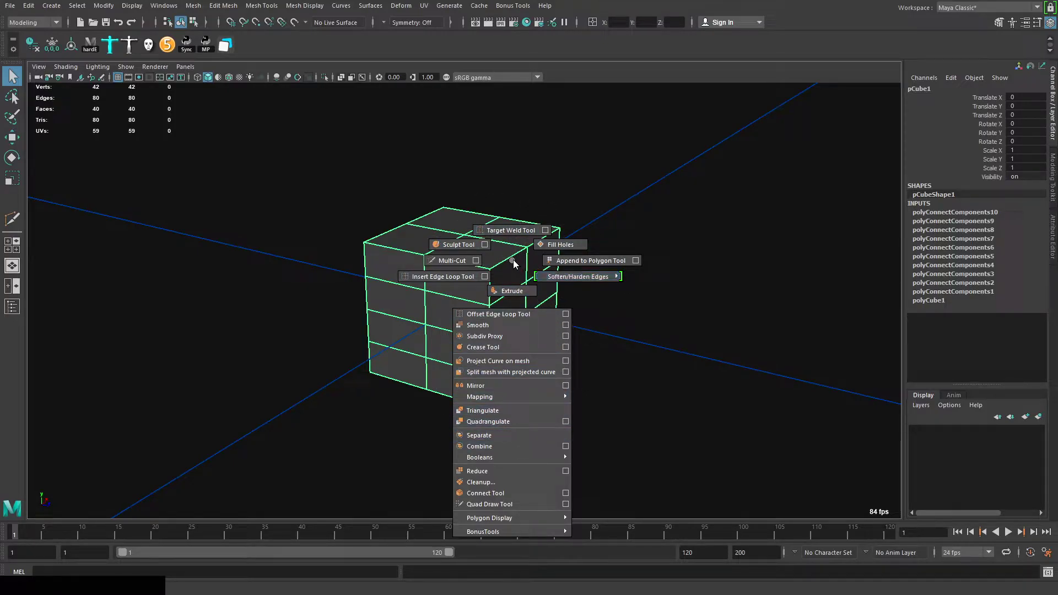
pyautogui.rightClick(495, 242)
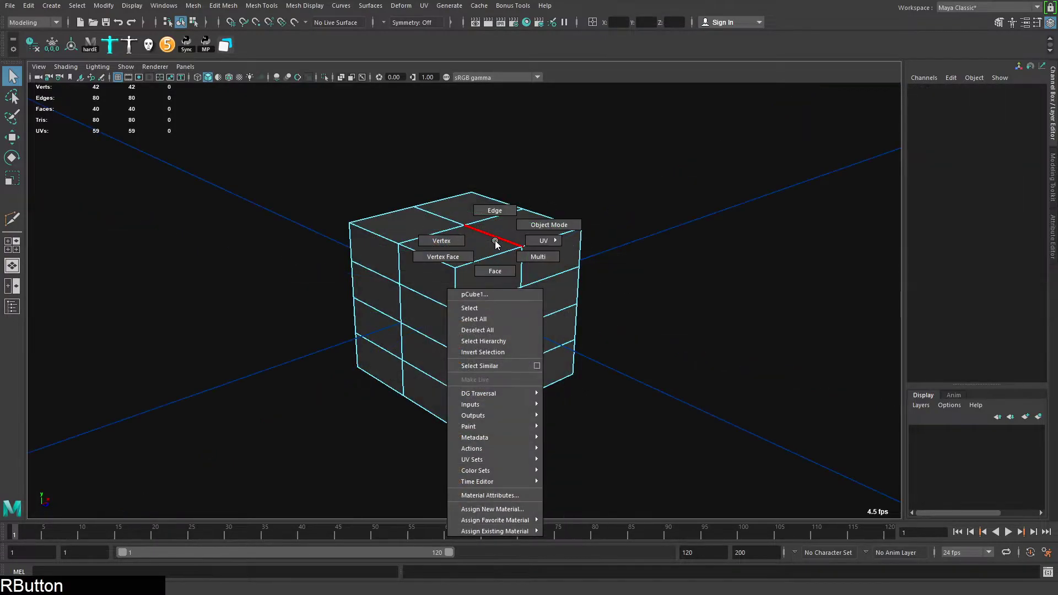
pyautogui.moveTo(472, 306); pyautogui.dragTo(584, 208, button='right')
pyautogui.click(614, 239)
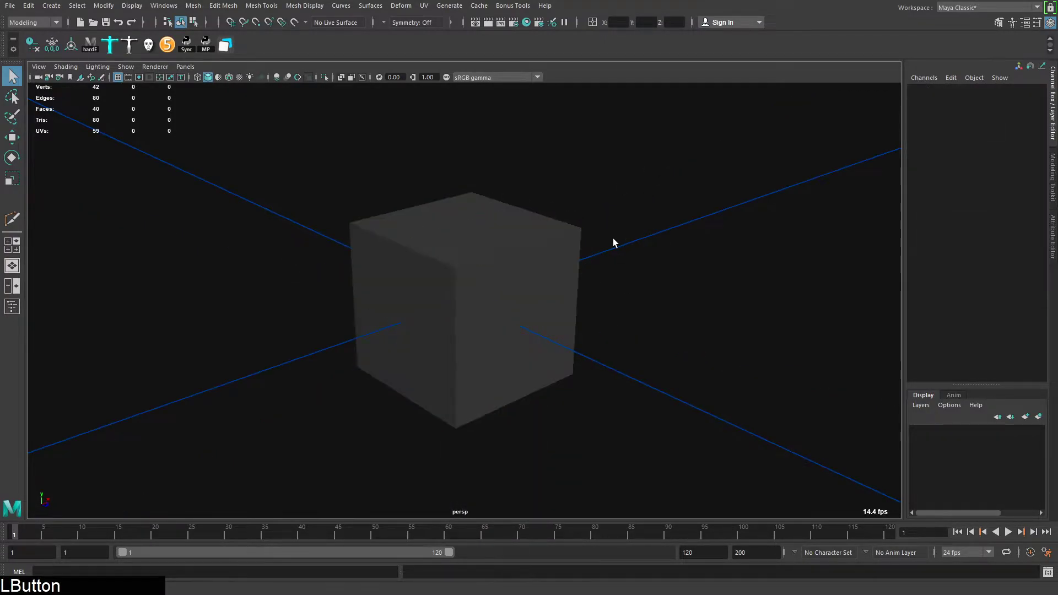
pyautogui.rightClick(487, 231)
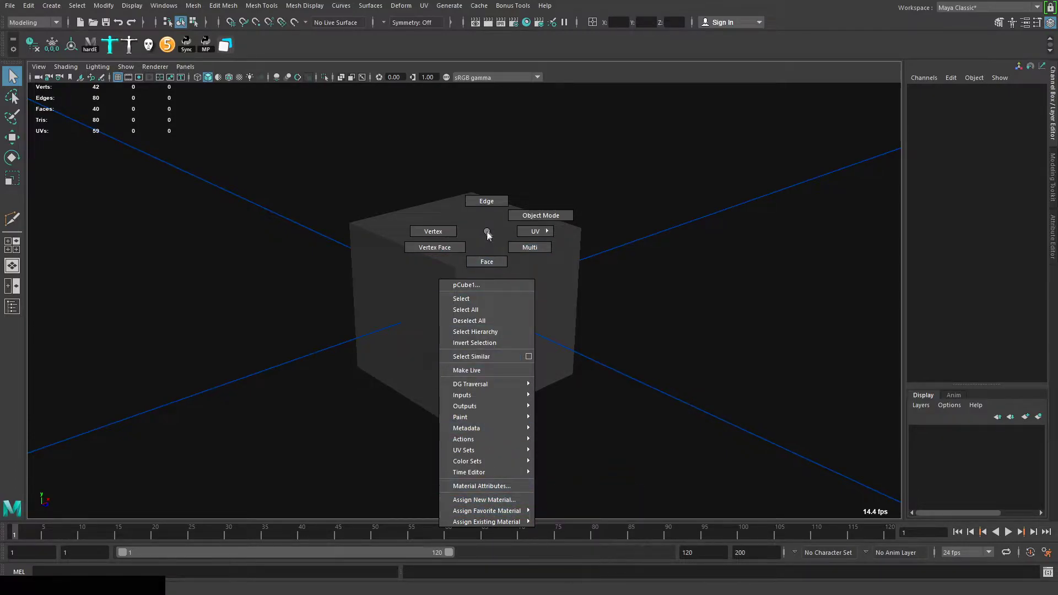
pyautogui.keyDown('alt'); pyautogui.moveTo(487, 231); pyautogui.dragTo(495, 273); pyautogui.keyUp('alt')
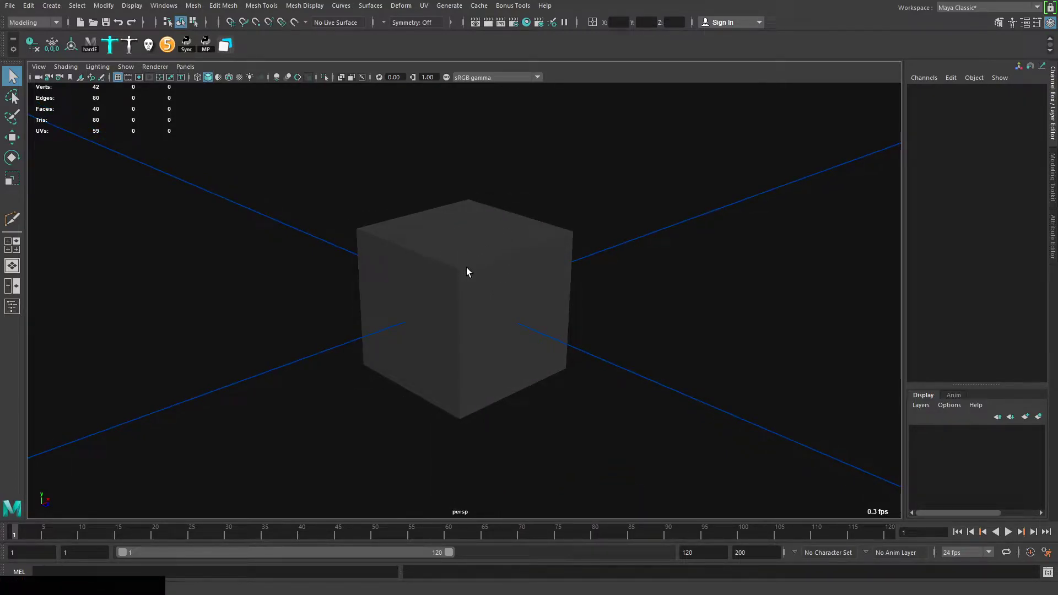
pyautogui.click(475, 265)
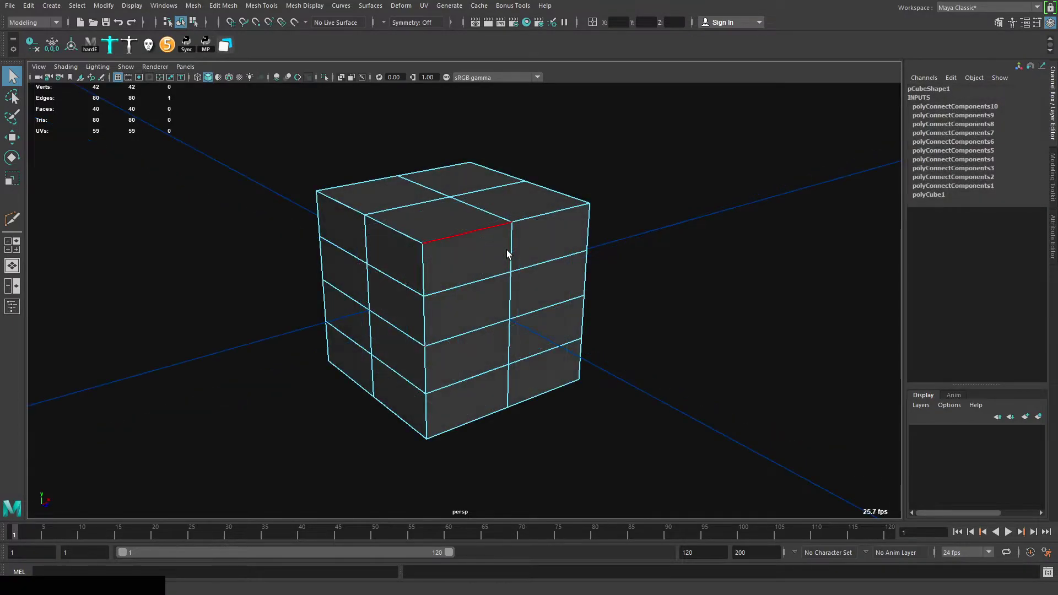
# Select the left half of the front face's top edge in edge mode and review the modeling commands for edges
pyautogui.moveTo(507, 249); pyautogui.dragTo(671, 111, button='right')
pyautogui.click(672, 113)
pyautogui.moveTo(481, 248)
pyautogui.keyDown('alt'); pyautogui.mouseDown()
pyautogui.moveTo(491, 236)
pyautogui.moveTo(463, 248)
pyautogui.mouseUp(); pyautogui.keyUp('alt')
pyautogui.click(491, 236)
pyautogui.keyDown('alt'); pyautogui.moveTo(463, 248); pyautogui.dragTo(498, 240, button='right'); pyautogui.keyUp('alt')
pyautogui.keyDown('alt'); pyautogui.moveTo(483, 226); pyautogui.dragTo(483, 233); pyautogui.keyUp('alt')
pyautogui.moveTo(477, 267); pyautogui.dragTo(463, 194, button='right')
pyautogui.moveTo(463, 194); pyautogui.dragTo(462, 192, button='right')
pyautogui.click(436, 244)
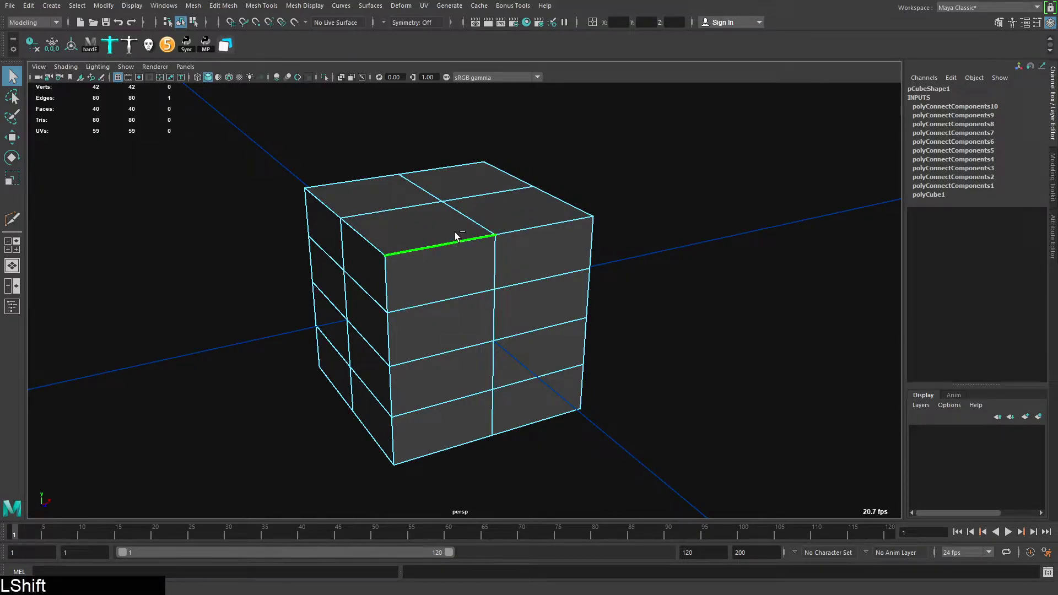
pyautogui.moveTo(455, 232)
pyautogui.keyDown('shift'); pyautogui.mouseDown(button='right')
pyautogui.moveTo(497, 192)
pyautogui.moveTo(507, 224)
pyautogui.moveTo(457, 208)
pyautogui.moveTo(455, 294)
pyautogui.moveTo(433, 211)
pyautogui.moveTo(458, 227)
pyautogui.moveTo(457, 251)
pyautogui.moveTo(456, 233)
pyautogui.mouseUp(button='right'); pyautogui.keyUp('shift')
# Select the middle vertex of the front face's top edge in vertex mode and review the modeling commands for vertices
pyautogui.moveTo(455, 237); pyautogui.dragTo(410, 242, button='right')
pyautogui.click(496, 234)
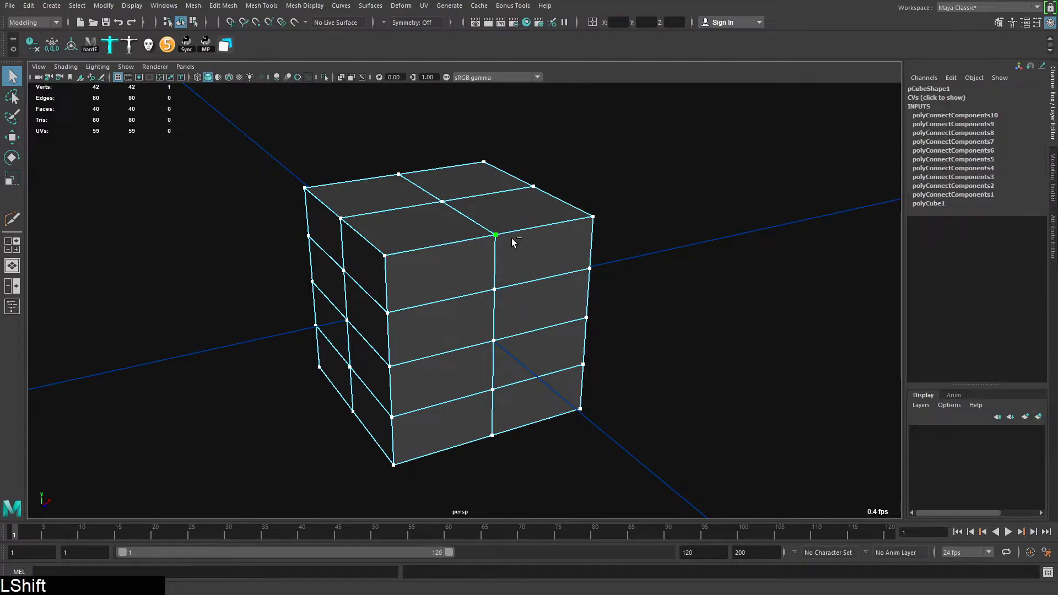
pyautogui.moveTo(511, 238)
pyautogui.keyDown('shift'); pyautogui.mouseDown(button='right')
pyautogui.moveTo(498, 247)
pyautogui.moveTo(506, 281)
pyautogui.moveTo(520, 239)
pyautogui.moveTo(503, 237)
pyautogui.mouseUp(button='right'); pyautogui.keyUp('shift')
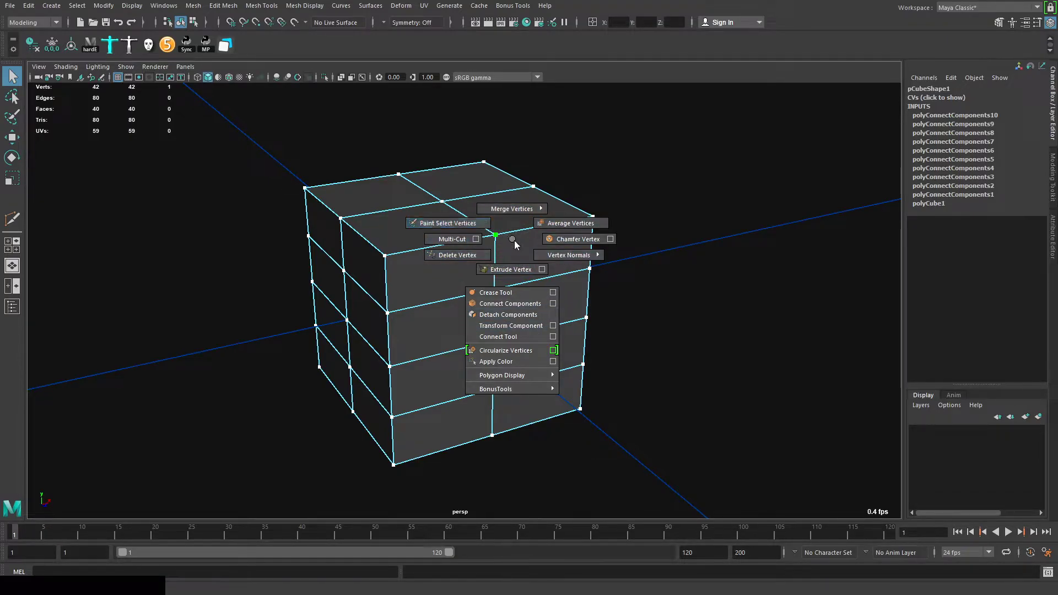
pyautogui.keyDown('shift'); pyautogui.moveTo(496, 184); pyautogui.dragTo(495, 233, button='right'); pyautogui.keyUp('shift')
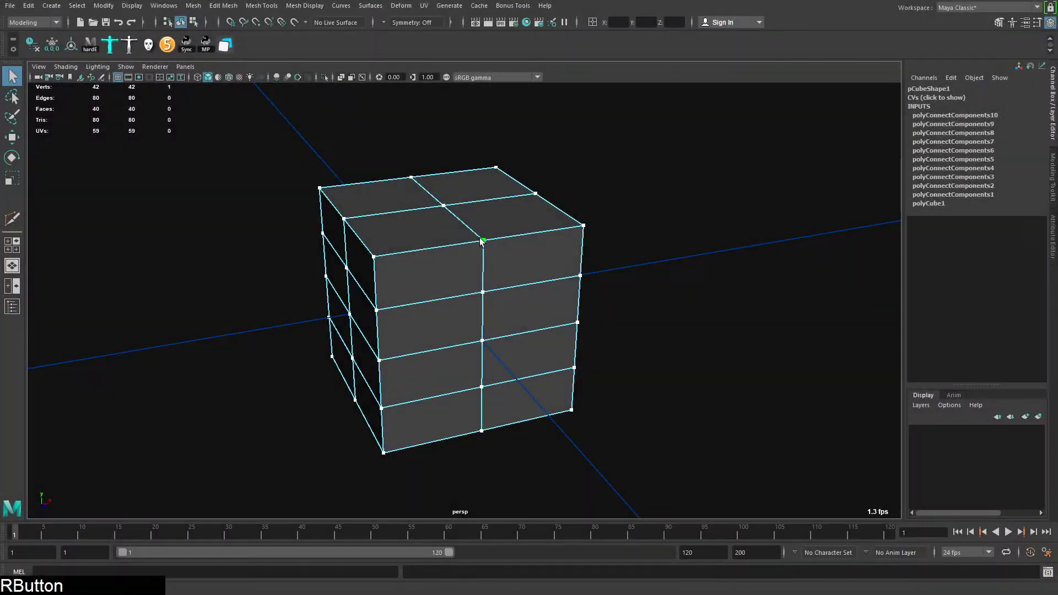
# Try converting the selected top-middle front vertex to its surrounding faces, and undo the conversion
pyautogui.click(481, 240)
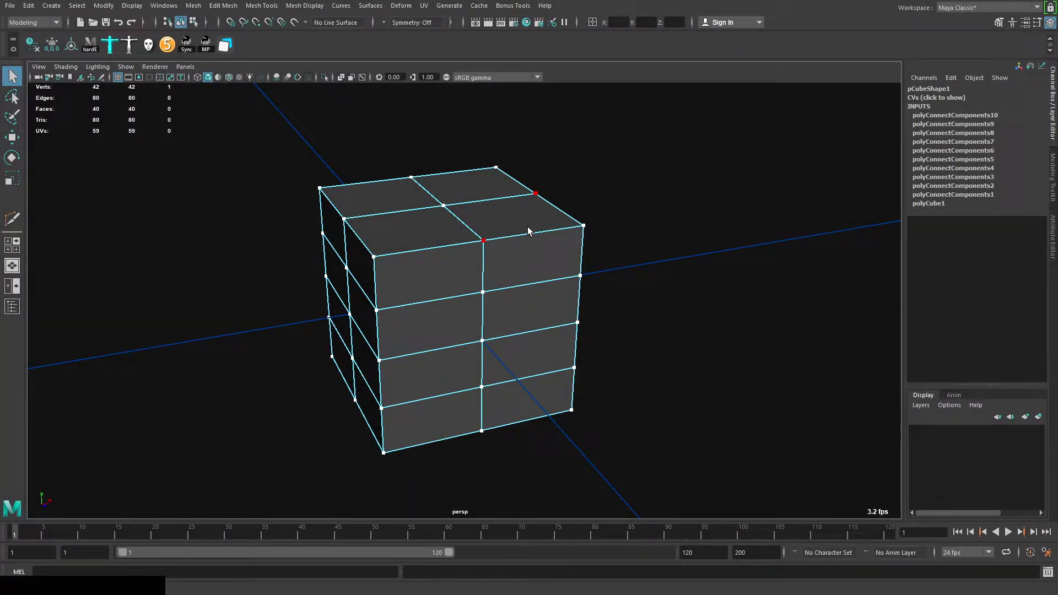
pyautogui.keyDown('ctrl'); pyautogui.rightClick(491, 233); pyautogui.keyUp('ctrl')
pyautogui.moveTo(491, 234)
pyautogui.keyDown('ctrl'); pyautogui.mouseDown(button='right')
pyautogui.moveTo(485, 243)
pyautogui.moveTo(529, 235)
pyautogui.moveTo(458, 248)
pyautogui.moveTo(547, 269)
pyautogui.moveTo(518, 290)
pyautogui.moveTo(493, 244)
pyautogui.moveTo(479, 245)
pyautogui.moveTo(488, 238)
pyautogui.moveTo(475, 247)
pyautogui.moveTo(505, 238)
pyautogui.mouseUp(button='right'); pyautogui.keyUp('ctrl')
pyautogui.keyDown('alt'); pyautogui.moveTo(505, 238); pyautogui.dragTo(488, 236, button='middle'); pyautogui.keyUp('alt')
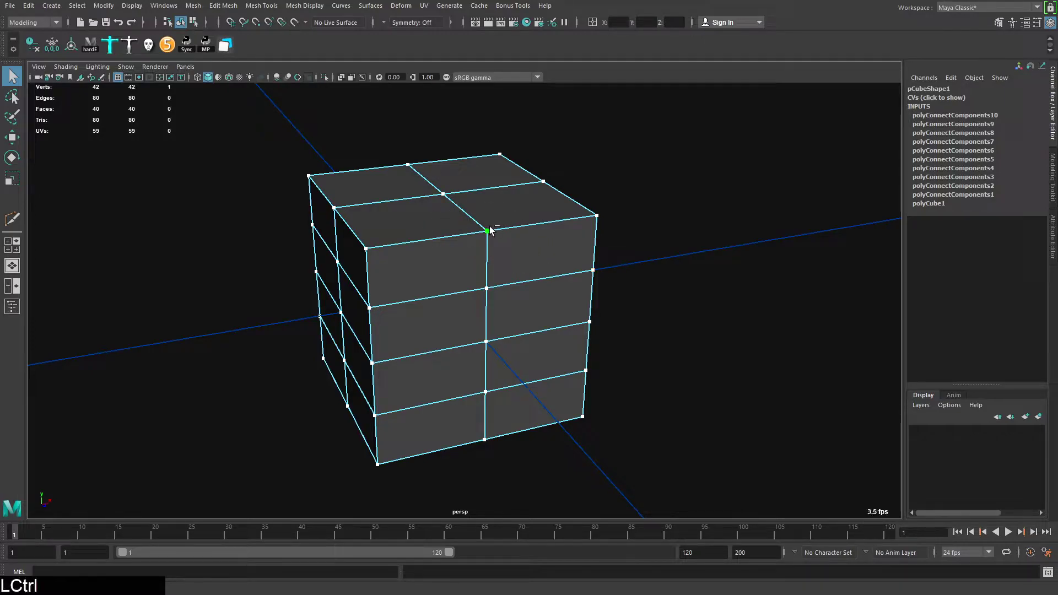
pyautogui.keyDown('ctrl'); pyautogui.moveTo(489, 209); pyautogui.dragTo(489, 291, button='right'); pyautogui.keyUp('ctrl')
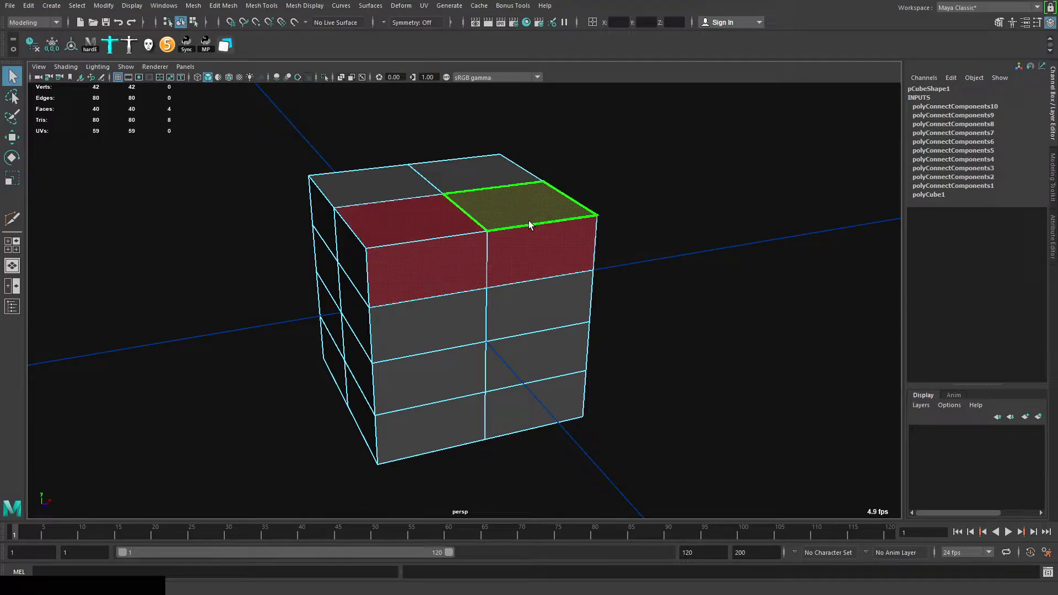
pyautogui.hotkey('ctrl', 'z')
# Return to edge mode and select the left half of the front face's top edge on the cube
pyautogui.keyDown('alt'); pyautogui.moveTo(531, 281); pyautogui.dragTo(490, 260, button='right'); pyautogui.keyUp('alt')
pyautogui.keyDown('alt'); pyautogui.moveTo(490, 259); pyautogui.dragTo(499, 260); pyautogui.keyUp('alt')
pyautogui.moveTo(444, 276); pyautogui.dragTo(441, 243, button='right')
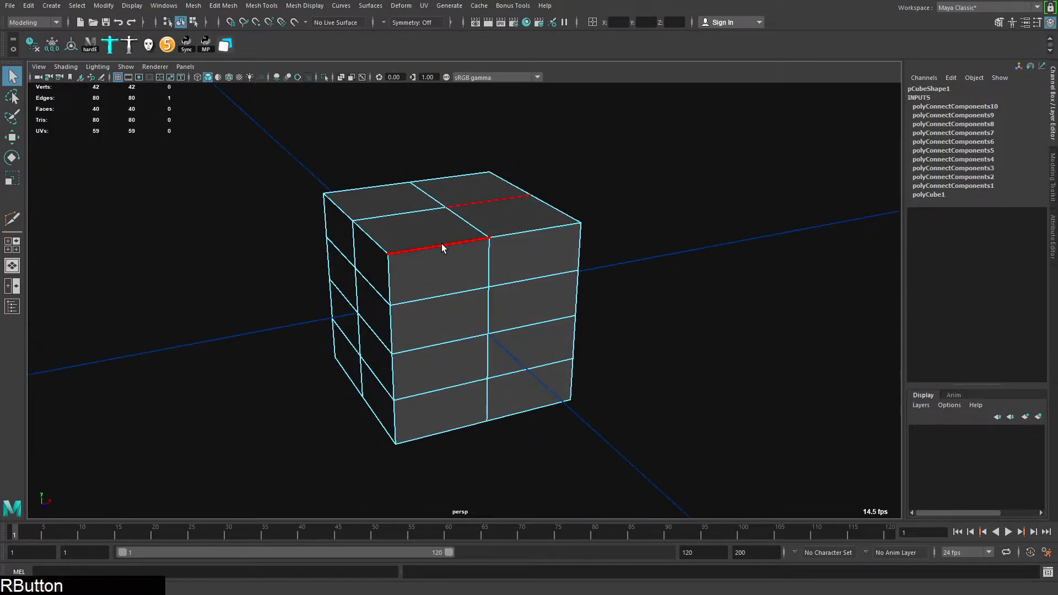
pyautogui.click(442, 248)
pyautogui.keyDown('alt'); pyautogui.moveTo(524, 228); pyautogui.dragTo(465, 239); pyautogui.keyUp('alt')
pyautogui.keyDown('alt'); pyautogui.moveTo(449, 239); pyautogui.dragTo(459, 239, button='right'); pyautogui.keyUp('alt')
pyautogui.keyDown('alt'); pyautogui.moveTo(452, 238); pyautogui.dragTo(465, 238, button='middle'); pyautogui.keyUp('alt')
pyautogui.keyDown('alt'); pyautogui.moveTo(453, 239); pyautogui.dragTo(469, 239, button='right'); pyautogui.keyUp('alt')
pyautogui.keyDown('alt'); pyautogui.moveTo(469, 244); pyautogui.dragTo(487, 238, button='middle'); pyautogui.keyUp('alt')
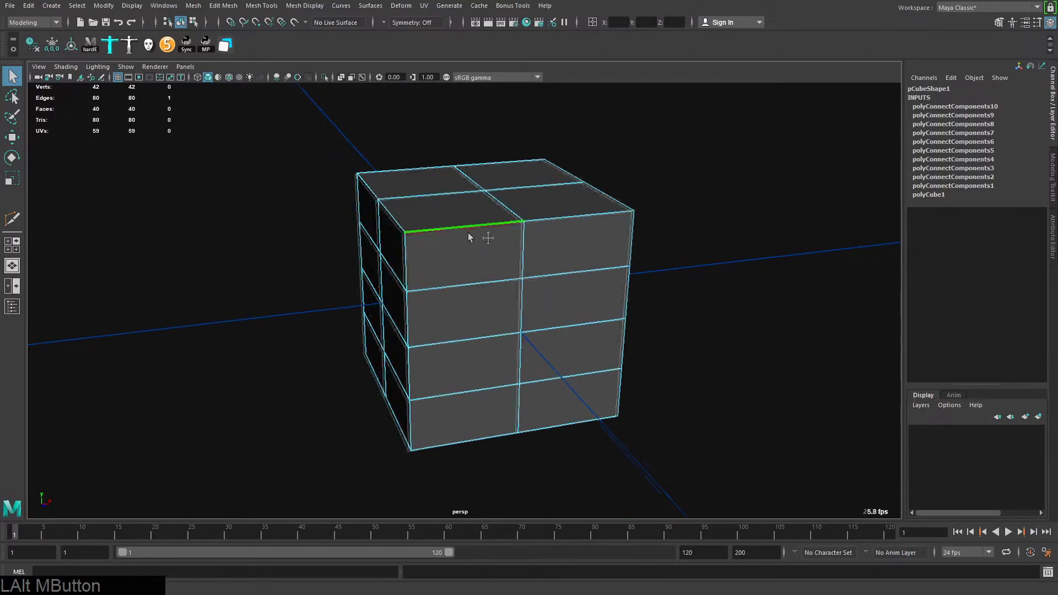
# Review the selection conversion commands for the left half of the front face's top edge
pyautogui.keyDown('ctrl'); pyautogui.keyDown('shift'); pyautogui.click(504, 204); pyautogui.keyUp('shift'); pyautogui.keyUp('ctrl')
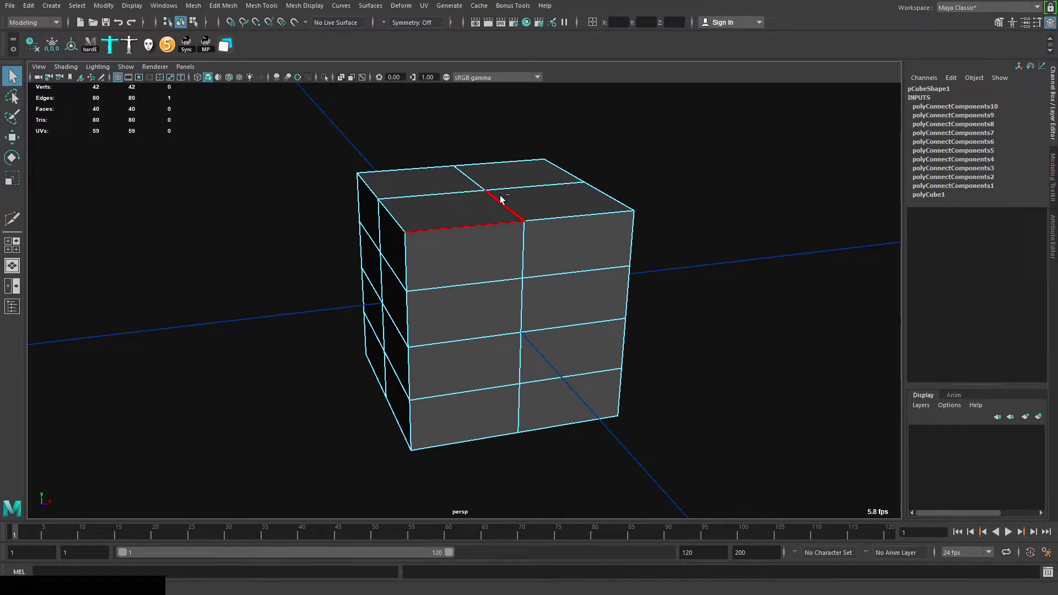
pyautogui.keyDown('ctrl'); pyautogui.moveTo(507, 196); pyautogui.dragTo(419, 240, button='right'); pyautogui.keyUp('ctrl')
pyautogui.click(478, 226)
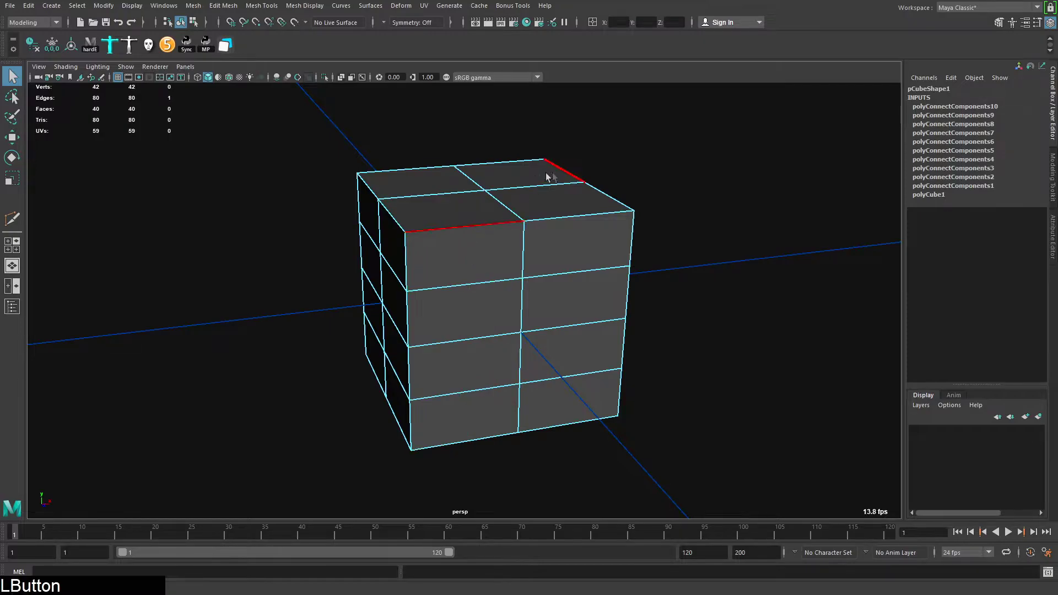
pyautogui.keyDown('ctrl'); pyautogui.moveTo(548, 175); pyautogui.dragTo(413, 264, button='right'); pyautogui.keyUp('ctrl')
pyautogui.click(484, 224)
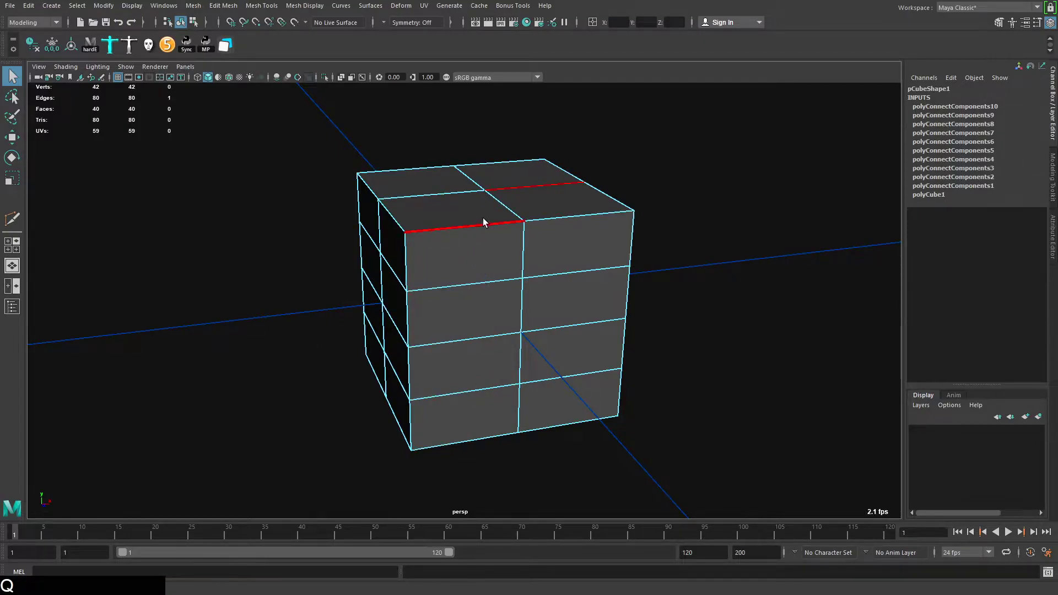
# Convert the selected right half of the top face's crosswise middle edge to its edge ring
pyautogui.moveTo(487, 216)
pyautogui.keyDown('ctrl'); pyautogui.mouseDown(button='right')
pyautogui.moveTo(391, 267)
pyautogui.moveTo(475, 223)
pyautogui.mouseUp(button='right'); pyautogui.keyUp('ctrl')
pyautogui.keyDown('ctrl'); pyautogui.moveTo(430, 256); pyautogui.dragTo(407, 270, button='right'); pyautogui.keyUp('ctrl')
pyautogui.keyDown('ctrl'); pyautogui.moveTo(509, 193); pyautogui.dragTo(449, 223, button='right'); pyautogui.keyUp('ctrl')
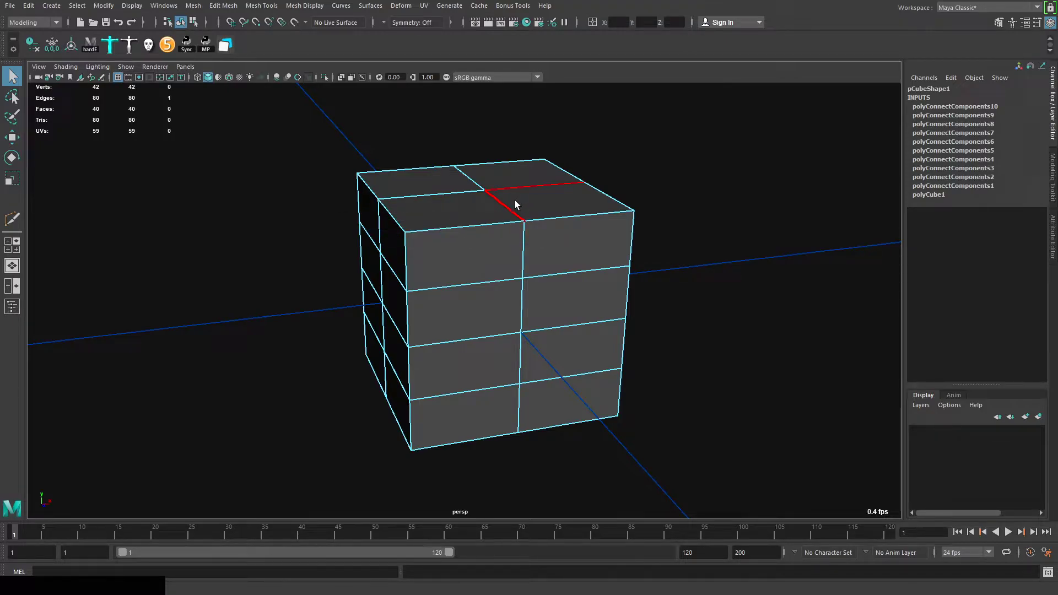
pyautogui.keyDown('ctrl'); pyautogui.moveTo(516, 206); pyautogui.dragTo(484, 220, button='right'); pyautogui.keyUp('ctrl')
pyautogui.press('q')
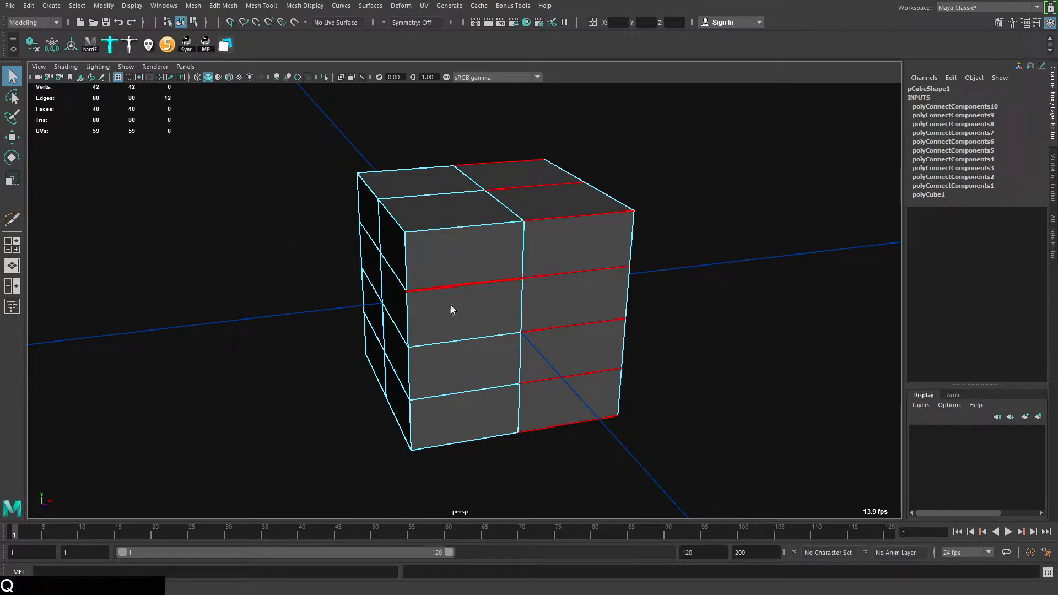
# Apply Soften/Harden Edges twice to all edges of the cube, checking the shading, and review the remaining modeling commands
pyautogui.click(540, 246)
pyautogui.keyDown('shift'); pyautogui.moveTo(502, 213); pyautogui.dragTo(625, 200, button='right'); pyautogui.keyUp('shift')
pyautogui.click(689, 204)
pyautogui.keyDown('alt'); pyautogui.moveTo(689, 204); pyautogui.dragTo(533, 223); pyautogui.keyUp('alt')
pyautogui.click(575, 250)
pyautogui.keyDown('shift'); pyautogui.moveTo(427, 236); pyautogui.dragTo(593, 311, button='right'); pyautogui.keyUp('shift')
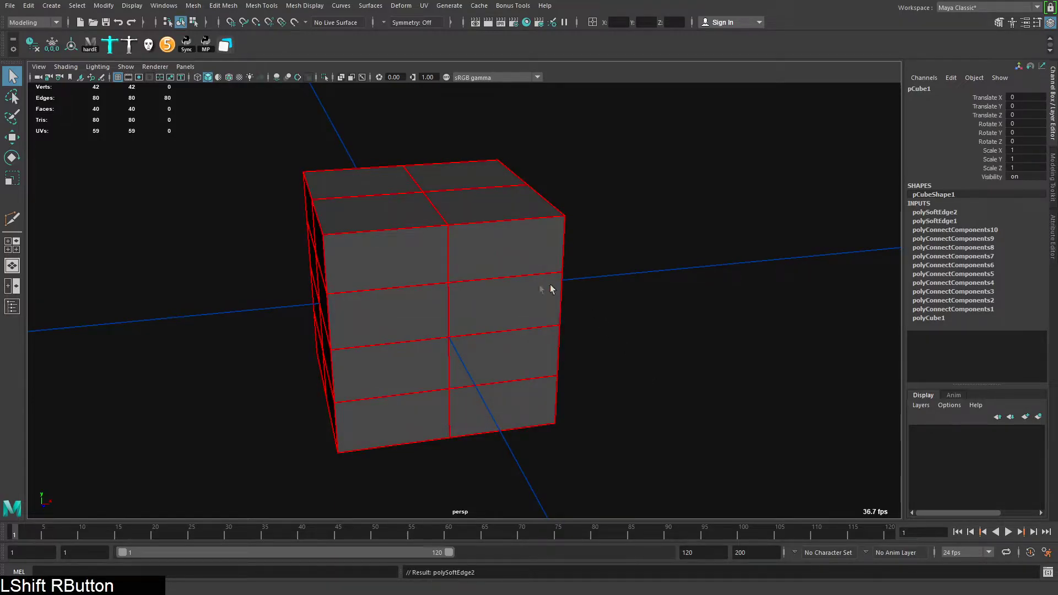
pyautogui.keyDown('shift'); pyautogui.moveTo(418, 191); pyautogui.dragTo(480, 235, button='right'); pyautogui.keyUp('shift')
# Return the cube from edge mode to object mode and keep it selected
pyautogui.keyDown('alt'); pyautogui.moveTo(473, 232); pyautogui.dragTo(468, 228, button='middle'); pyautogui.keyUp('alt')
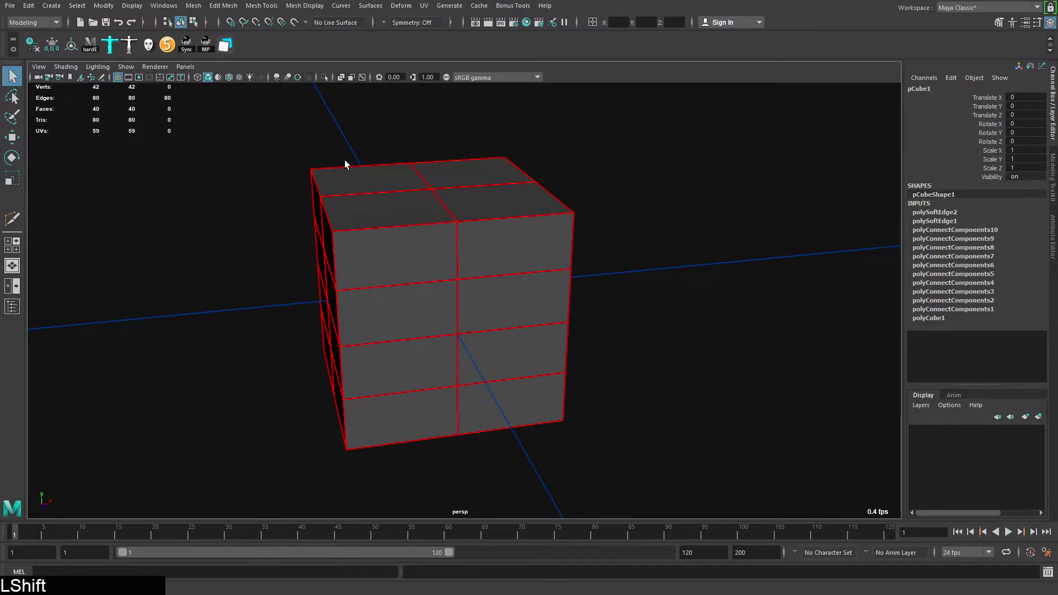
pyautogui.keyDown('alt'); pyautogui.moveTo(479, 238); pyautogui.dragTo(454, 231, button='right'); pyautogui.keyUp('alt')
pyautogui.keyDown('alt'); pyautogui.moveTo(454, 231); pyautogui.dragTo(468, 223); pyautogui.keyUp('alt')
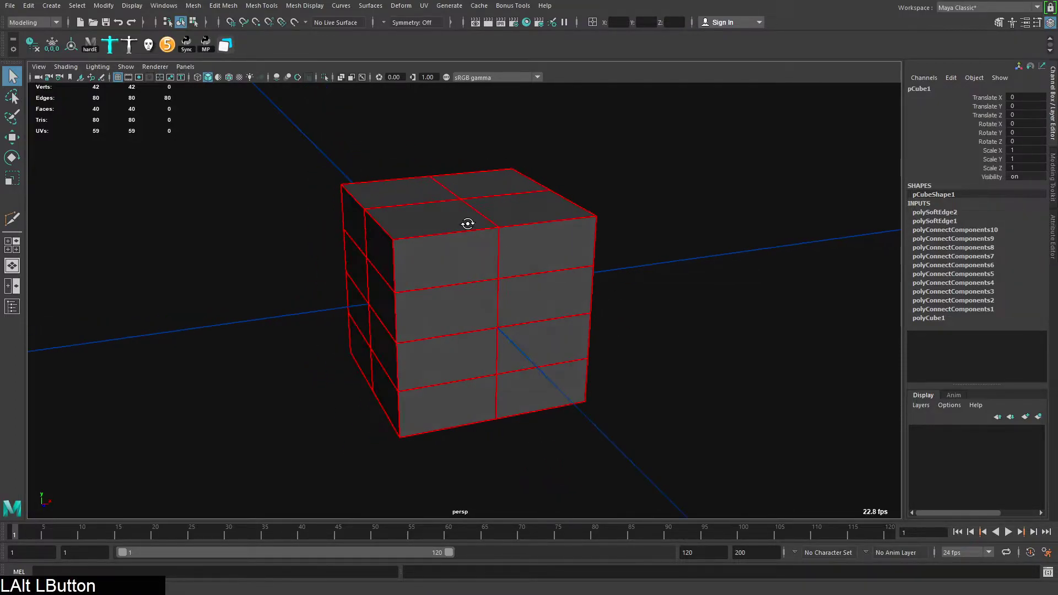
pyautogui.keyDown('alt'); pyautogui.moveTo(468, 223); pyautogui.dragTo(488, 228, button='right'); pyautogui.keyUp('alt')
pyautogui.keyDown('alt'); pyautogui.moveTo(488, 229); pyautogui.dragTo(474, 227, button='middle'); pyautogui.keyUp('alt')
pyautogui.moveTo(475, 228); pyautogui.dragTo(563, 301, button='right')
pyautogui.press('q')
pyautogui.hotkey('alt', 'd')
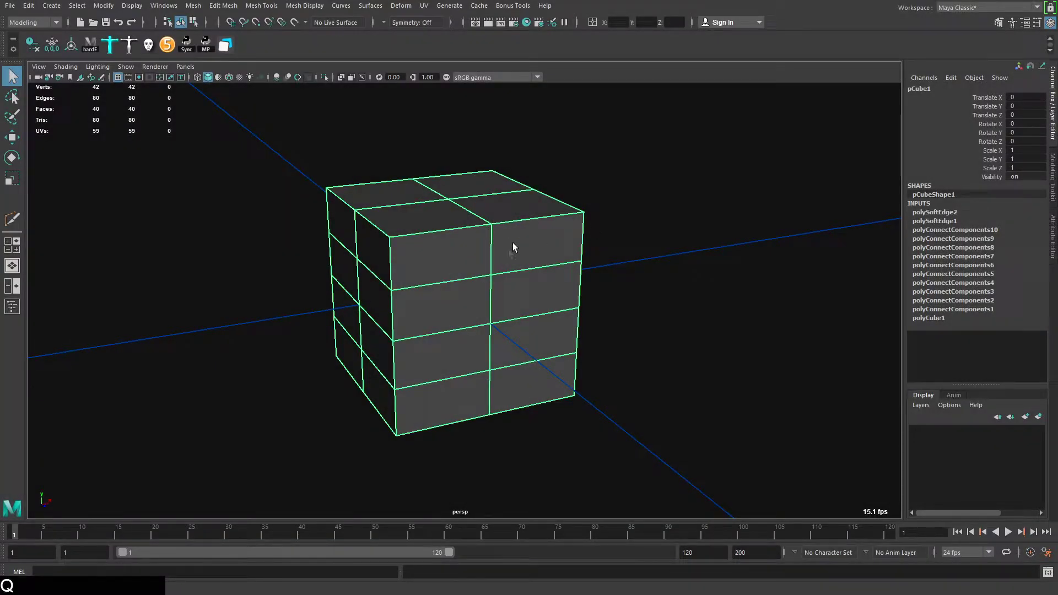
# Activate the Move tool on the cube and examine its axis orientation, symmetry, snapping and constraint options
pyautogui.press('w')
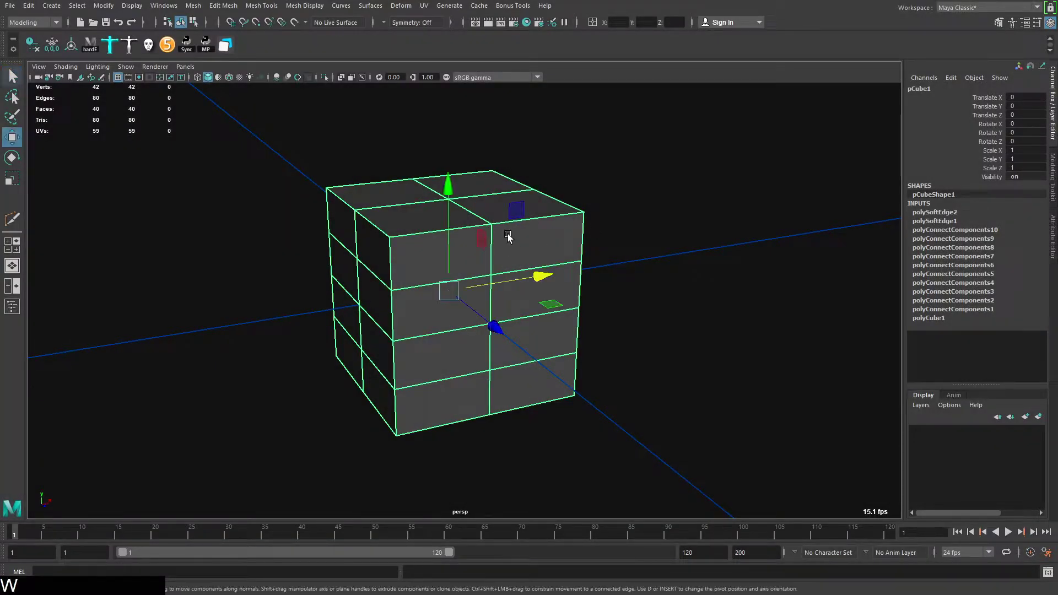
pyautogui.keyDown('ctrl'); pyautogui.keyDown('shift'); pyautogui.rightClick(480, 232); pyautogui.keyUp('shift'); pyautogui.keyUp('ctrl')
pyautogui.keyDown('ctrl'); pyautogui.keyDown('shift'); pyautogui.moveTo(480, 232); pyautogui.dragTo(532, 206, button='right'); pyautogui.keyUp('shift'); pyautogui.keyUp('ctrl')
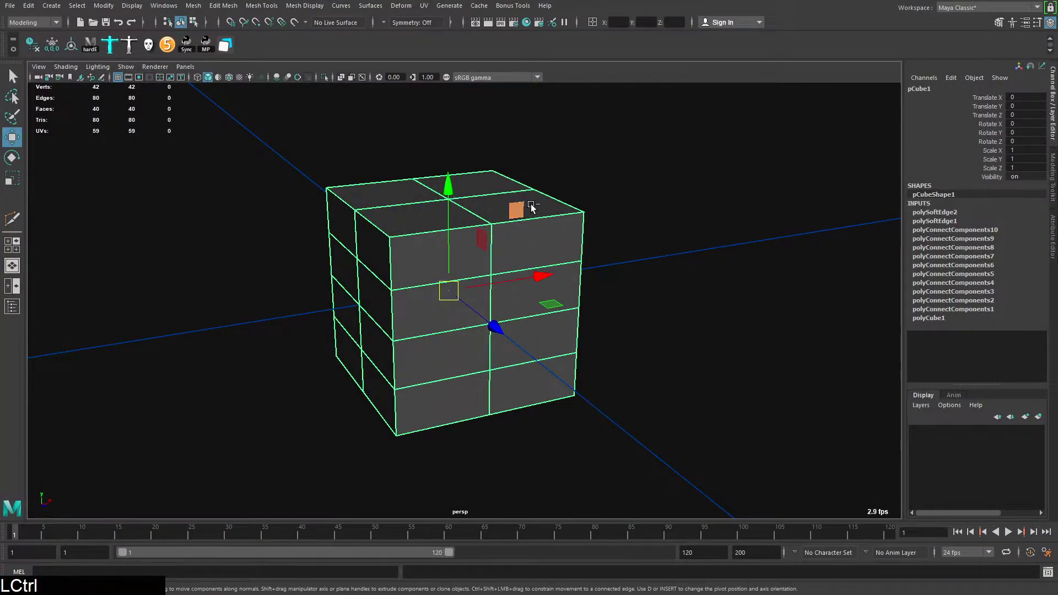
pyautogui.keyDown('ctrl'); pyautogui.keyDown('shift'); pyautogui.rightClick(532, 207); pyautogui.keyUp('shift'); pyautogui.keyUp('ctrl')
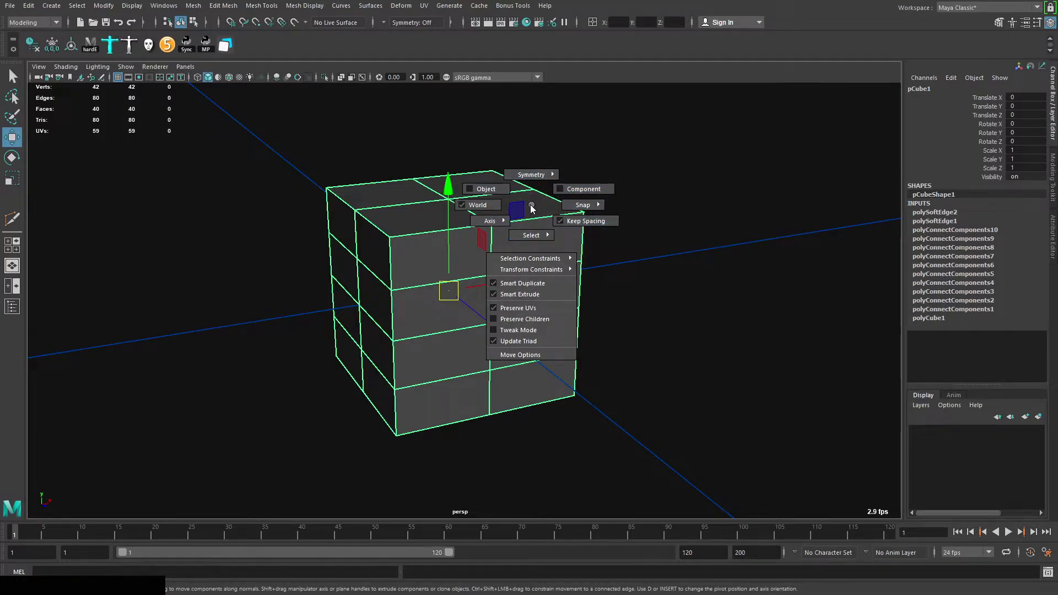
pyautogui.keyDown('ctrl'); pyautogui.keyDown('shift'); pyautogui.moveTo(531, 205); pyautogui.dragTo(497, 240, button='right'); pyautogui.keyUp('shift'); pyautogui.keyUp('ctrl')
pyautogui.keyDown('ctrl'); pyautogui.keyDown('shift'); pyautogui.moveTo(496, 241); pyautogui.dragTo(451, 224, button='right'); pyautogui.keyUp('shift'); pyautogui.keyUp('ctrl')
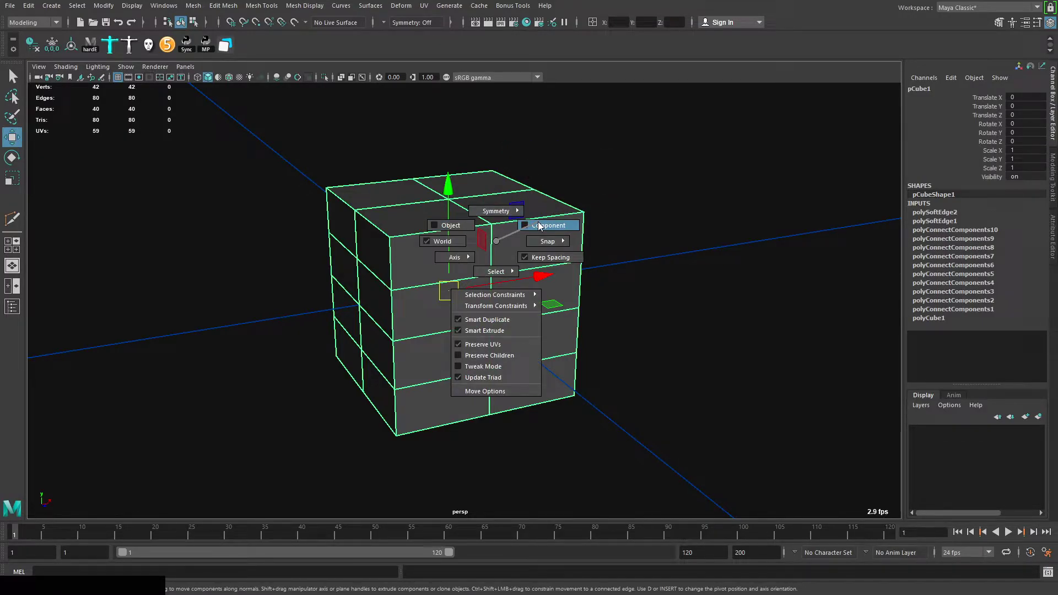
pyautogui.keyDown('ctrl'); pyautogui.keyDown('shift'); pyautogui.moveTo(510, 237); pyautogui.dragTo(505, 268, button='right'); pyautogui.keyUp('shift'); pyautogui.keyUp('ctrl')
pyautogui.keyDown('alt'); pyautogui.moveTo(506, 268); pyautogui.dragTo(480, 257); pyautogui.keyUp('alt')
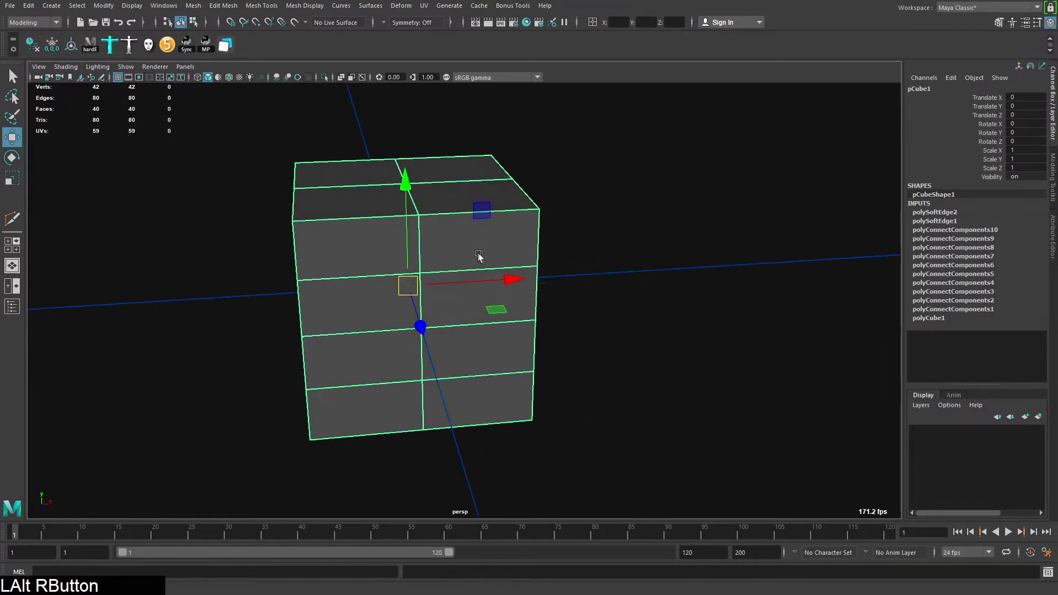
pyautogui.keyDown('alt'); pyautogui.moveTo(479, 256); pyautogui.dragTo(484, 243, button='right'); pyautogui.keyUp('alt')
pyautogui.keyDown('alt'); pyautogui.moveTo(485, 244); pyautogui.dragTo(495, 248, button='middle'); pyautogui.keyUp('alt')
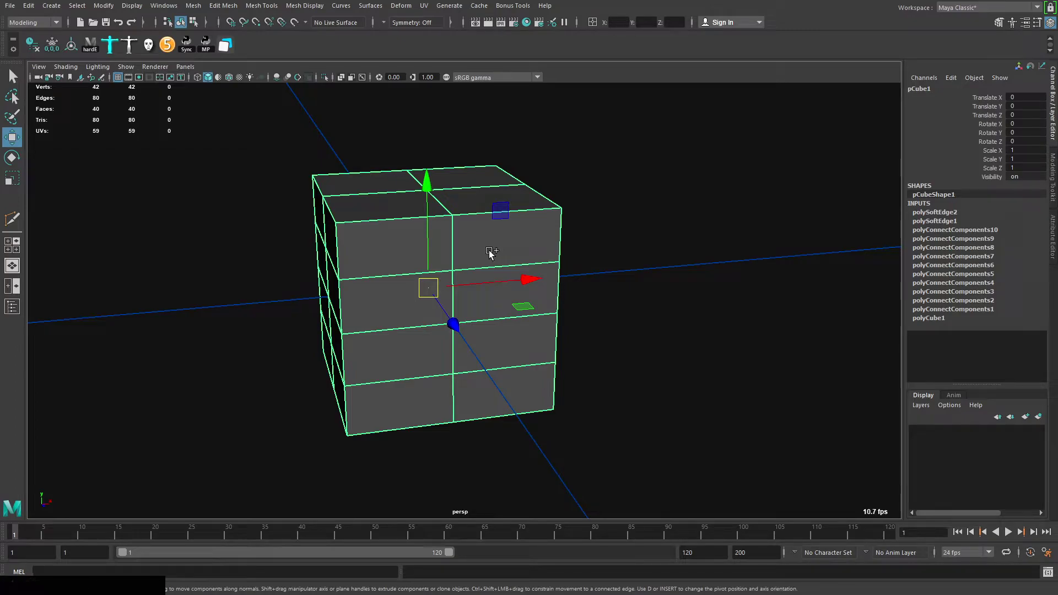
pyautogui.keyDown('ctrl'); pyautogui.keyDown('shift'); pyautogui.rightClick(491, 252); pyautogui.keyUp('shift'); pyautogui.keyUp('ctrl')
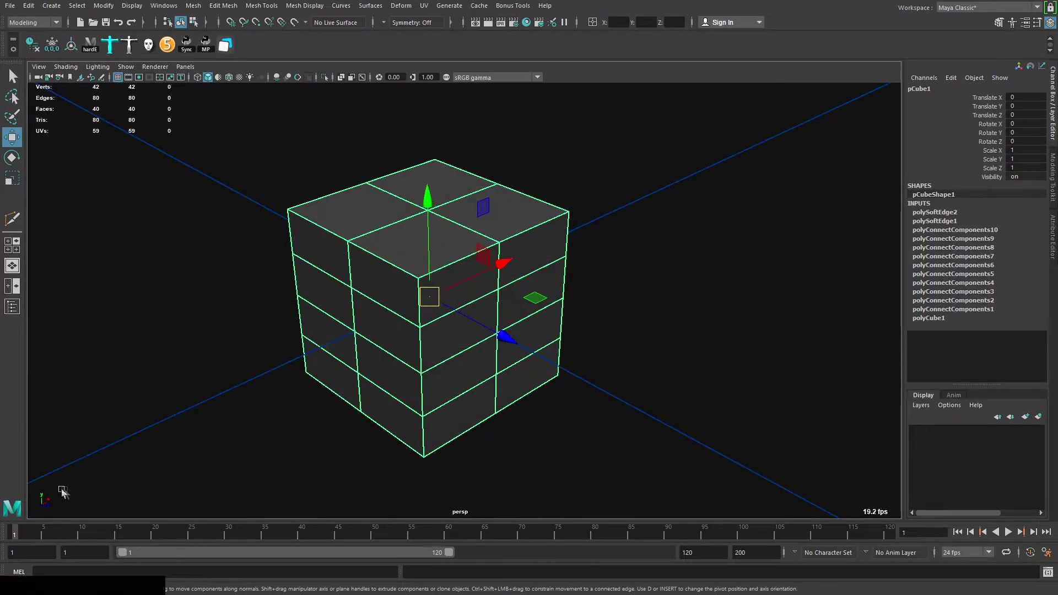
pyautogui.keyDown('alt'); pyautogui.moveTo(379, 296); pyautogui.dragTo(390, 260); pyautogui.keyUp('alt')
pyautogui.keyDown('ctrl'); pyautogui.keyDown('shift'); pyautogui.rightClick(438, 267); pyautogui.keyUp('shift'); pyautogui.keyUp('ctrl')
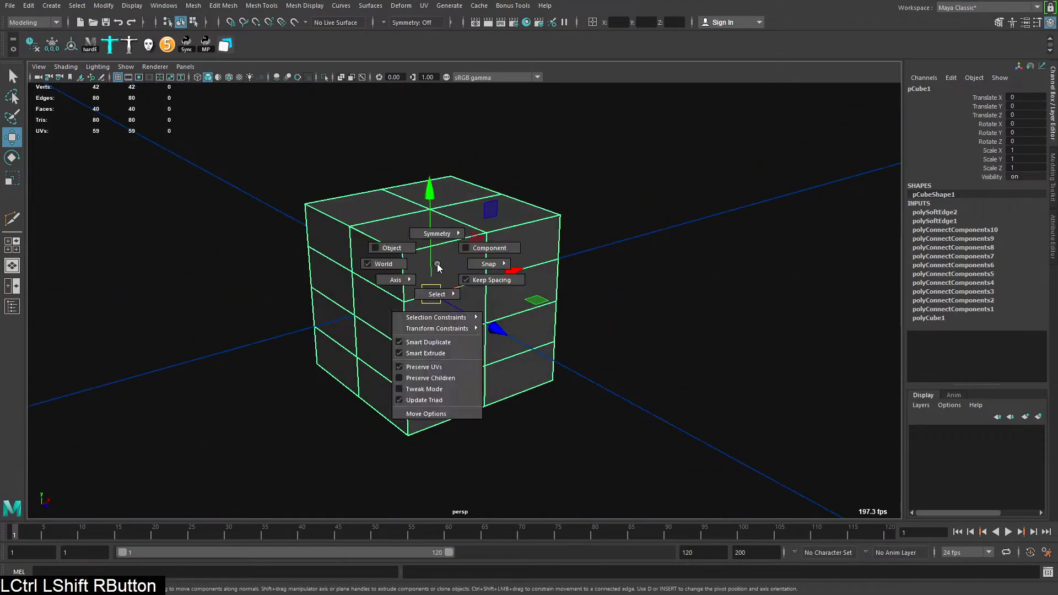
pyautogui.keyDown('ctrl'); pyautogui.keyDown('shift'); pyautogui.moveTo(438, 267); pyautogui.dragTo(485, 247, button='right'); pyautogui.keyUp('shift'); pyautogui.keyUp('ctrl')
# Rotate the cube about 20° in X, -2.5° in Y and 12° in Z, and switch the Move tool's orientation to Object
pyautogui.keyDown('alt'); pyautogui.moveTo(515, 250); pyautogui.dragTo(470, 194); pyautogui.keyUp('alt')
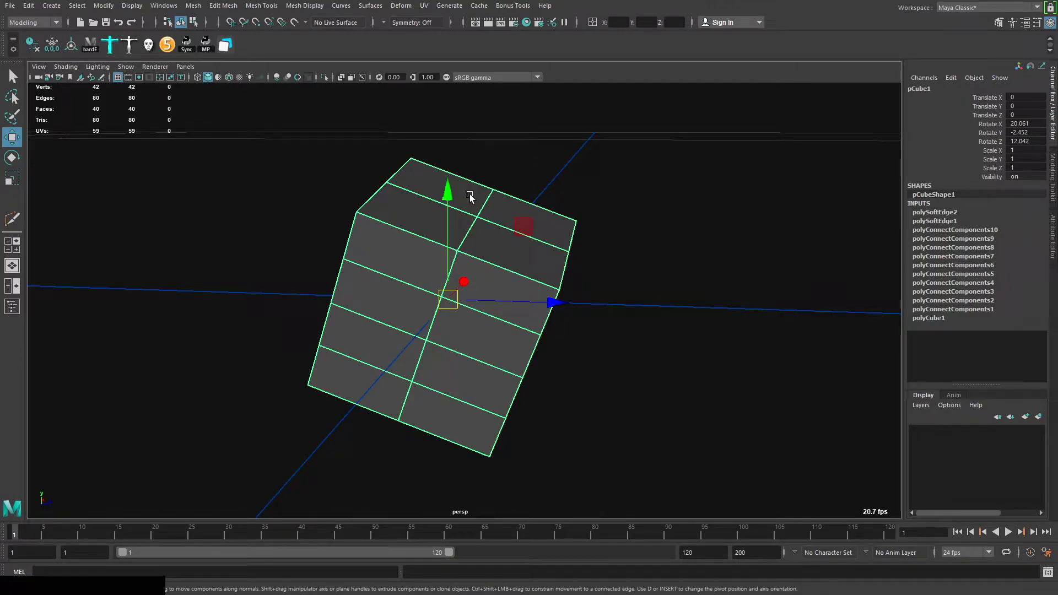
pyautogui.keyDown('alt'); pyautogui.moveTo(469, 194); pyautogui.dragTo(459, 229); pyautogui.keyUp('alt')
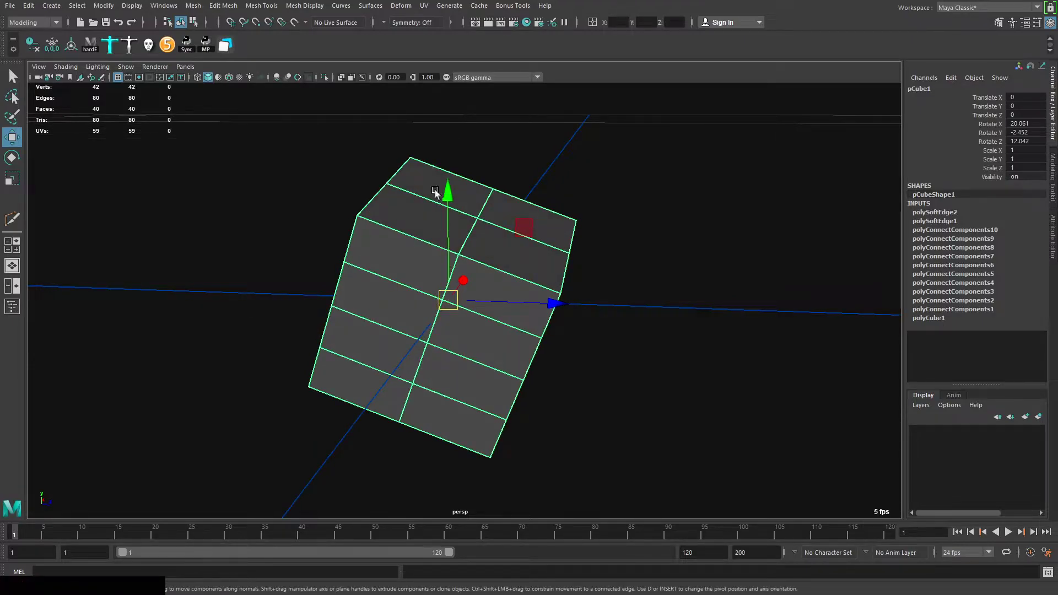
pyautogui.keyDown('alt'); pyautogui.moveTo(76, 504); pyautogui.dragTo(108, 458); pyautogui.keyUp('alt')
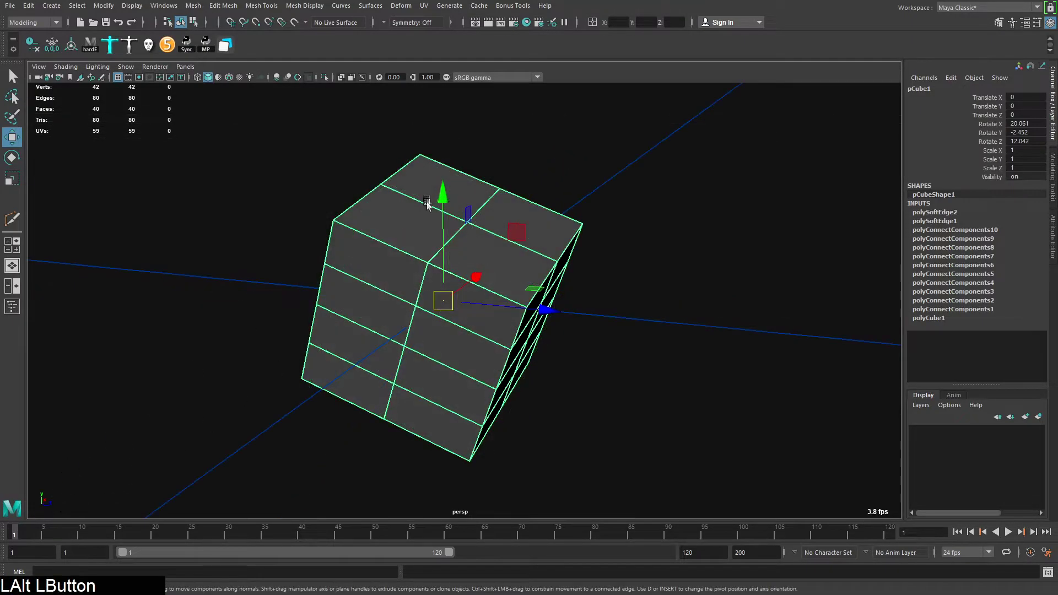
pyautogui.keyDown('alt'); pyautogui.moveTo(513, 236); pyautogui.dragTo(533, 218, button='middle'); pyautogui.keyUp('alt')
pyautogui.keyDown('ctrl'); pyautogui.keyDown('shift'); pyautogui.moveTo(533, 219); pyautogui.dragTo(554, 198, button='right'); pyautogui.keyUp('shift'); pyautogui.keyUp('ctrl')
pyautogui.keyDown('alt'); pyautogui.moveTo(506, 223); pyautogui.dragTo(505, 191); pyautogui.keyUp('alt')
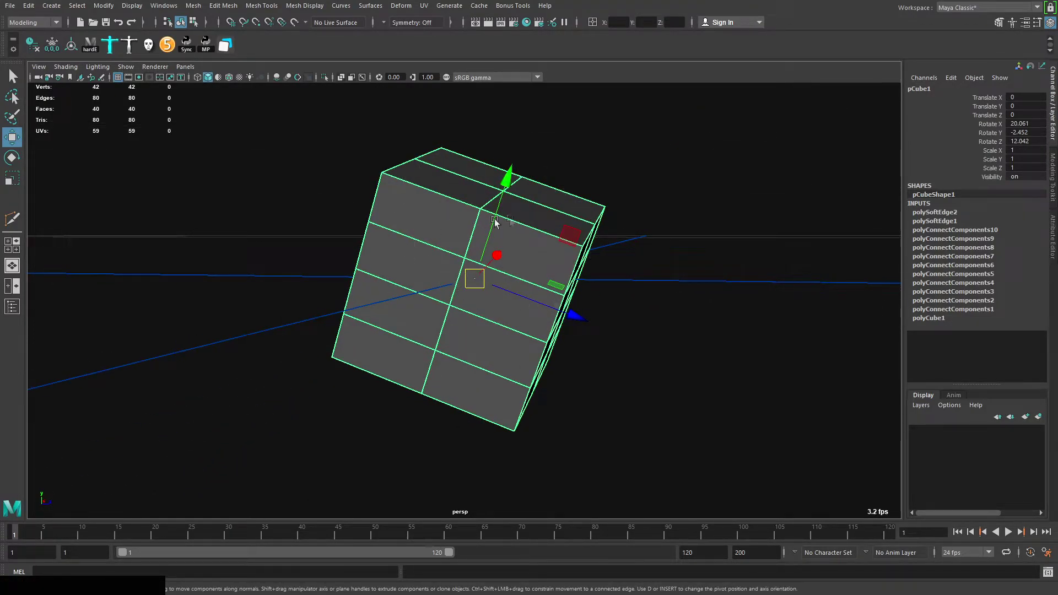
# Undo the cube's rotation and review the remaining Move tool options
pyautogui.moveTo(457, 257)
pyautogui.keyDown('ctrl'); pyautogui.keyDown('shift'); pyautogui.mouseDown(button='right')
pyautogui.moveTo(414, 234)
pyautogui.moveTo(510, 241)
pyautogui.moveTo(438, 252)
pyautogui.moveTo(461, 260)
pyautogui.mouseUp(button='right'); pyautogui.keyUp('shift'); pyautogui.keyUp('ctrl')
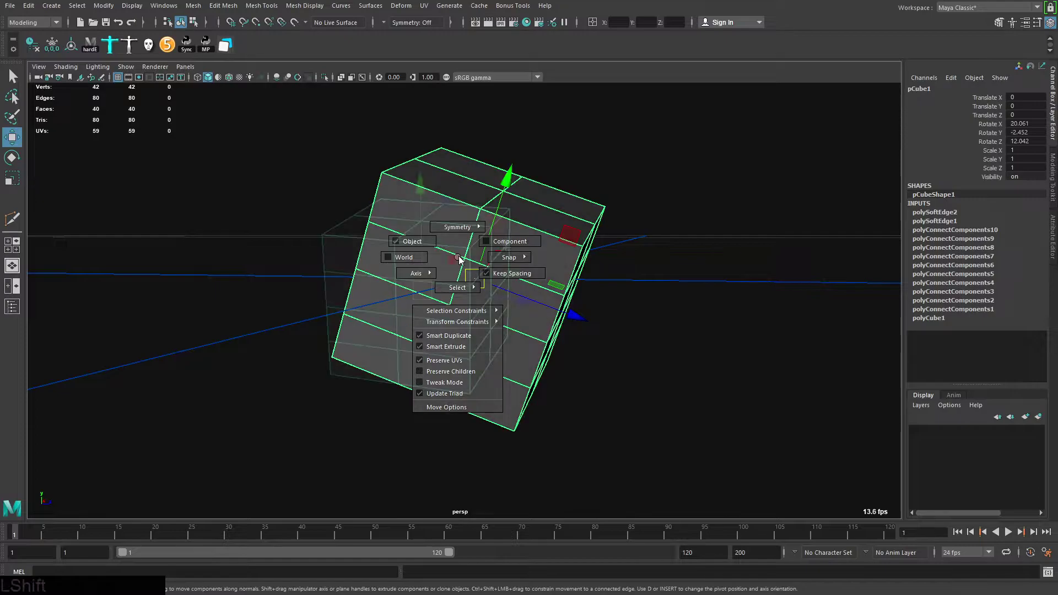
pyautogui.moveTo(485, 241)
pyautogui.keyDown('alt'); pyautogui.mouseDown(button='right')
pyautogui.moveTo(456, 241)
pyautogui.moveTo(466, 238)
pyautogui.mouseUp(button='right'); pyautogui.keyUp('alt')
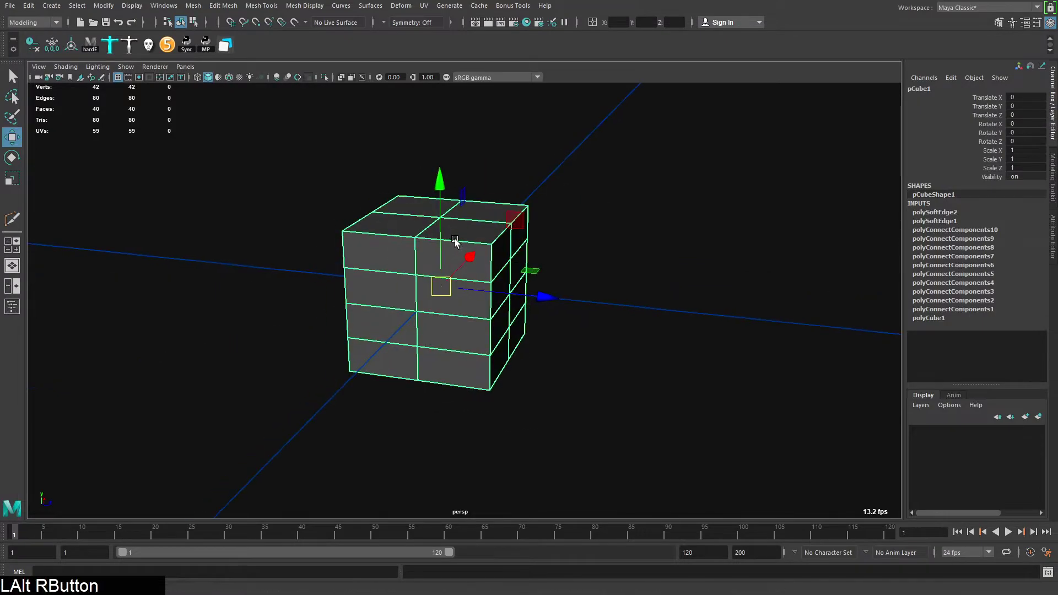
pyautogui.keyDown('ctrl'); pyautogui.keyDown('shift'); pyautogui.moveTo(467, 238); pyautogui.dragTo(443, 259, button='right'); pyautogui.keyUp('shift'); pyautogui.keyUp('ctrl')
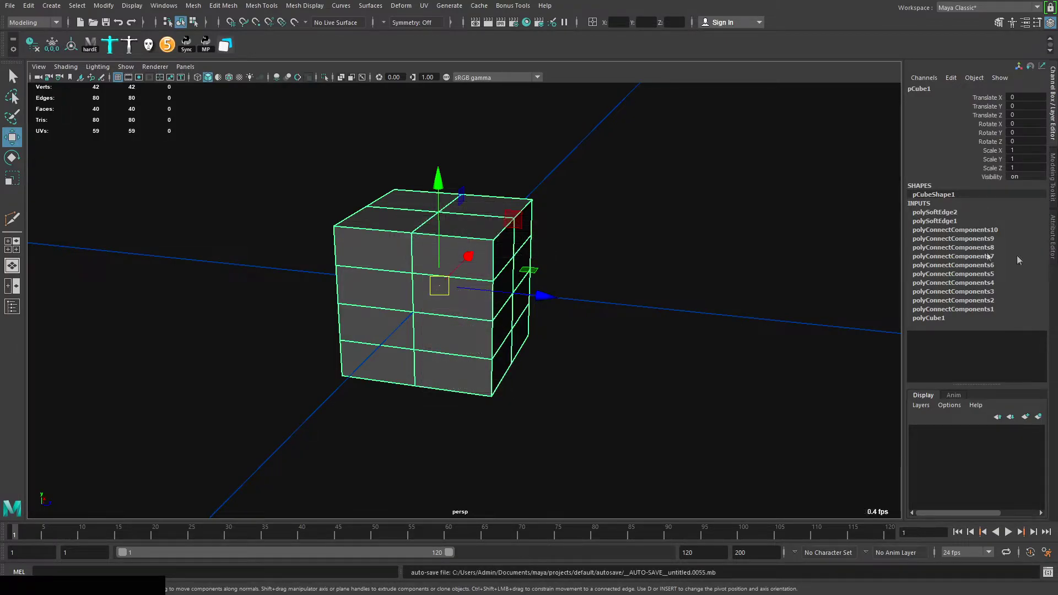
# Open the UV Editor, place it beside the cube, and switch the cube to vertex mode
pyautogui.click(424, 6)
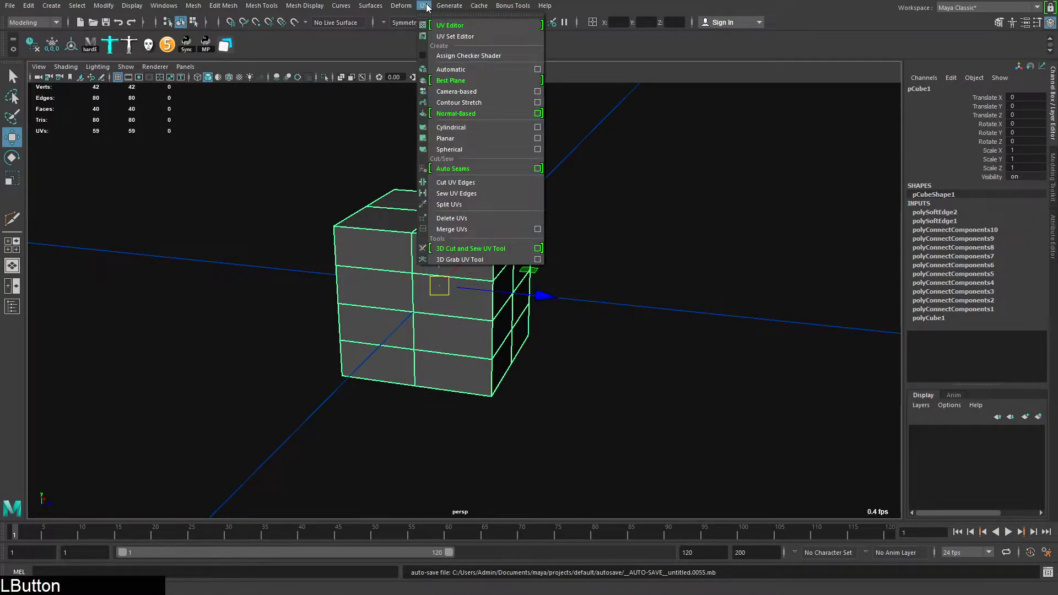
pyautogui.click(451, 30)
pyautogui.moveTo(262, 78); pyautogui.dragTo(213, 79)
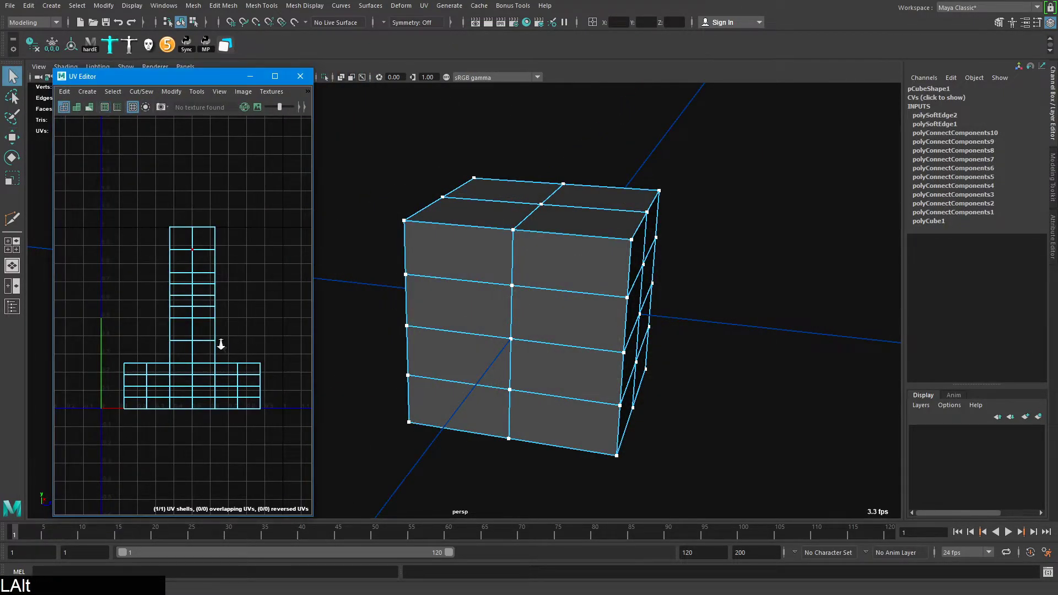
pyautogui.keyDown('alt'); pyautogui.moveTo(221, 344); pyautogui.dragTo(503, 245, button='right'); pyautogui.keyUp('alt')
# Try moving the middle vertex of the front face's top edge while watching its UVs, and undo the moves
pyautogui.click(562, 234)
pyautogui.press('w')
pyautogui.keyDown('alt'); pyautogui.moveTo(543, 253); pyautogui.dragTo(554, 249, button='middle'); pyautogui.keyUp('alt')
pyautogui.hotkey('ctrl', 'z')
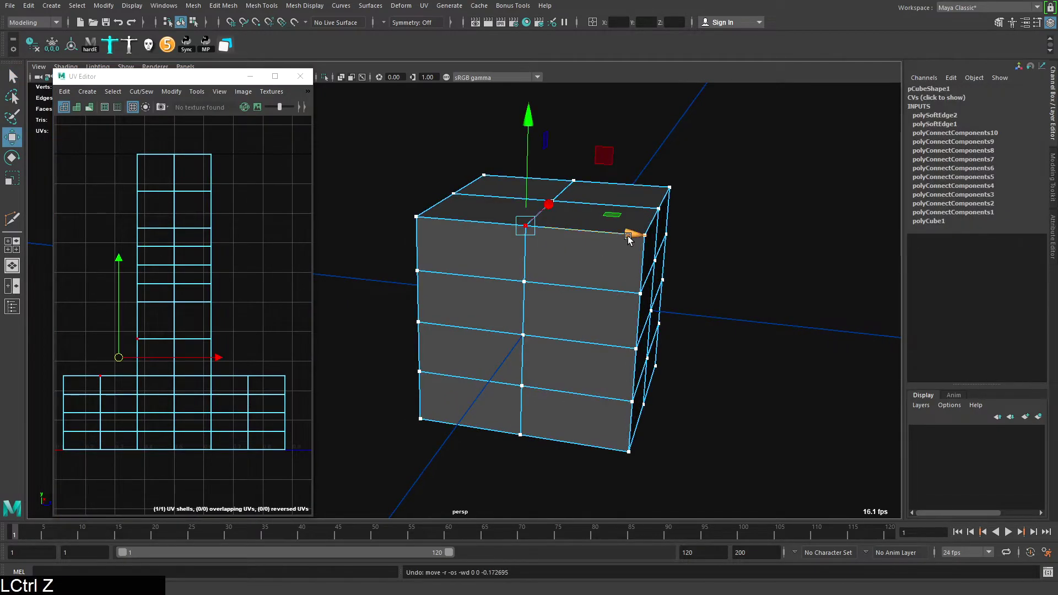
pyautogui.moveTo(627, 234); pyautogui.dragTo(617, 232)
pyautogui.hotkey('ctrl', 'z')
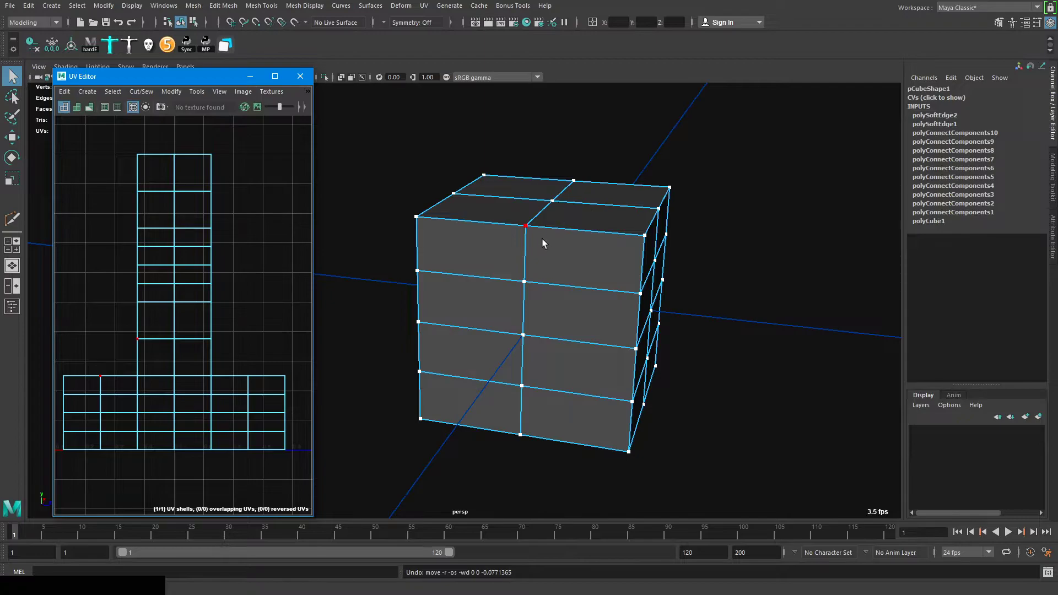
pyautogui.hotkey('ctrl', 'z')
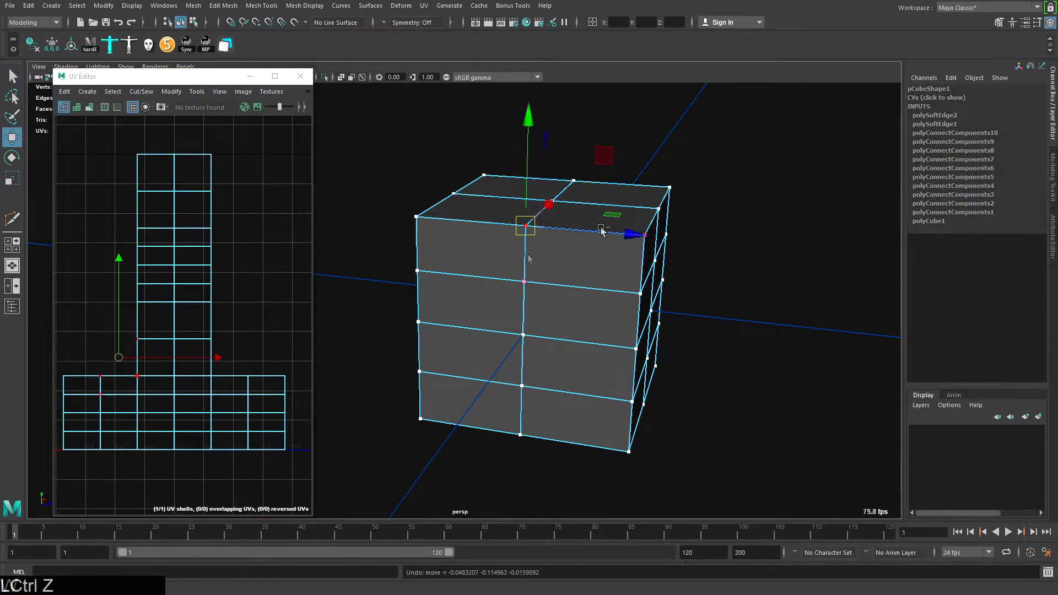
pyautogui.press('q')
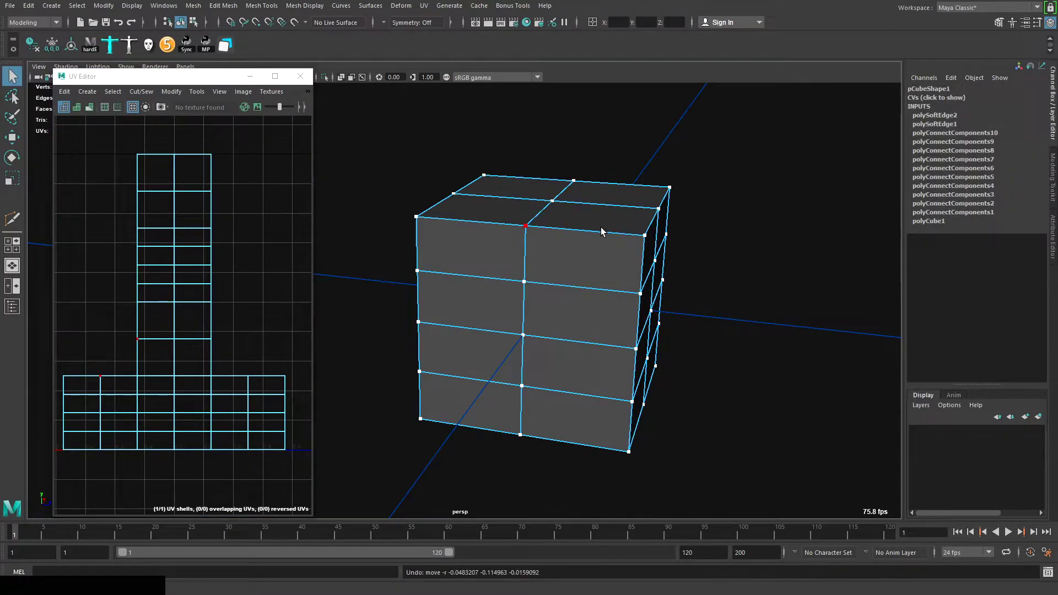
# Try moving the middle-column vertex one row below the front face's top edge sideways, and undo the move
pyautogui.click(524, 281)
pyautogui.keyDown('shift'); pyautogui.click(522, 386); pyautogui.keyUp('shift')
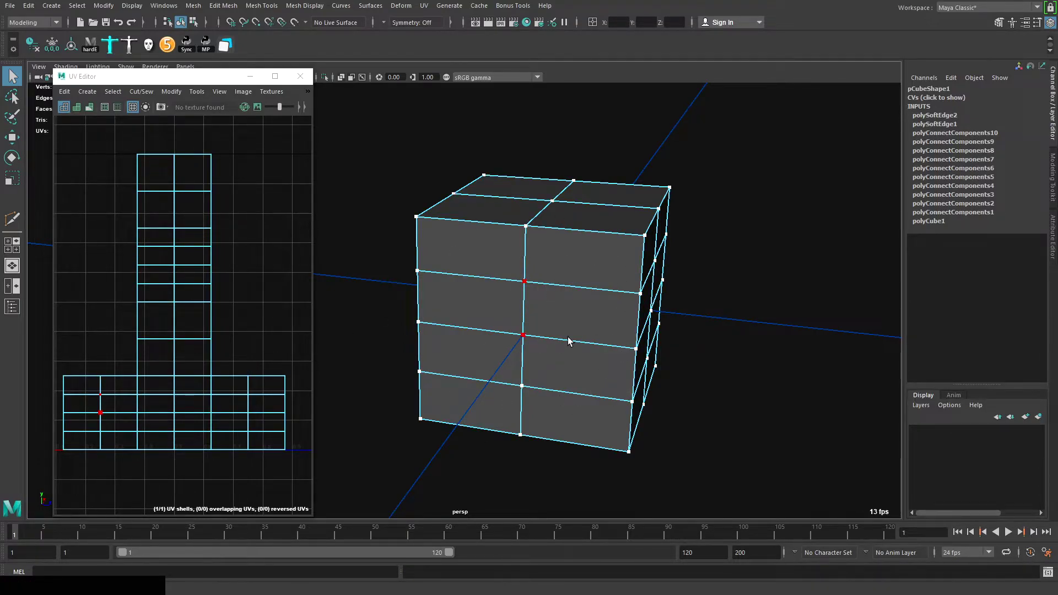
pyautogui.press('w')
pyautogui.moveTo(583, 289); pyautogui.dragTo(568, 293)
pyautogui.hotkey('ctrl', 'z')
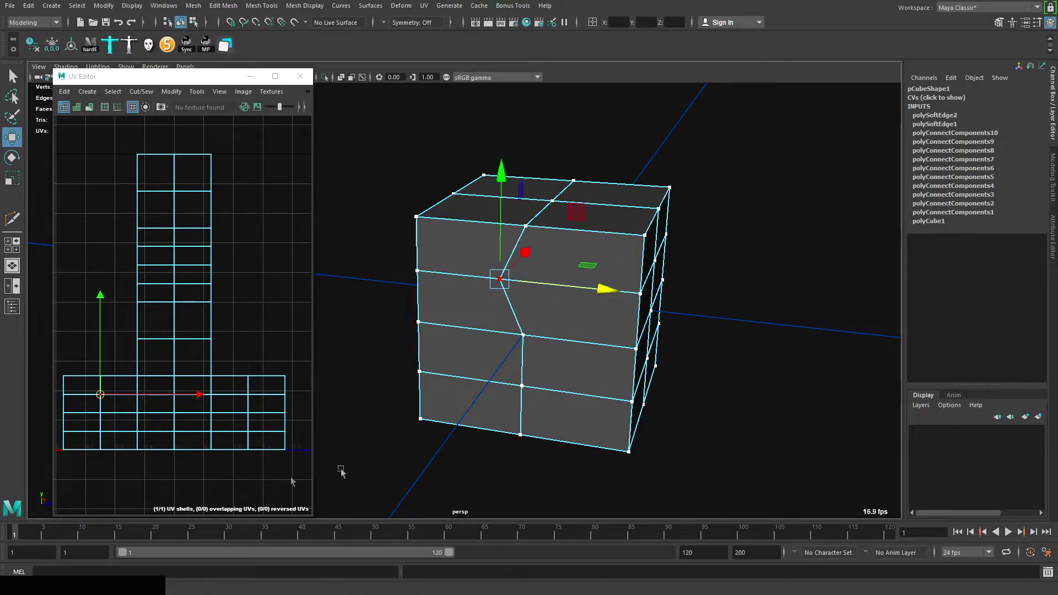
pyautogui.hotkey('ctrl', 'z')
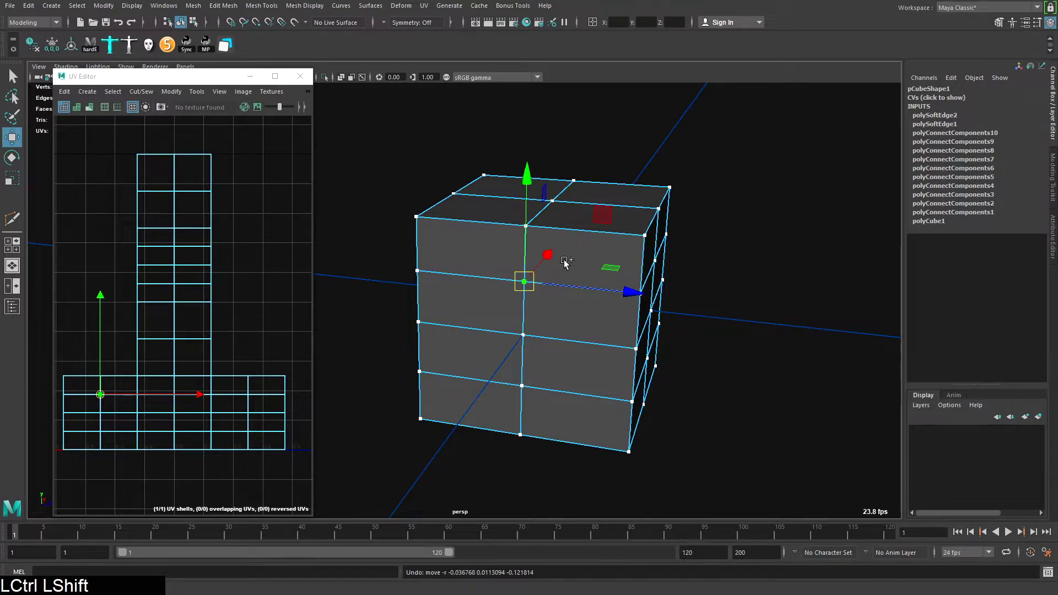
# Enable Preserve UVs for the Move tool and shift the middle-column vertex one row below the top edge sideways along the front face
pyautogui.keyDown('ctrl'); pyautogui.keyDown('shift'); pyautogui.moveTo(567, 245); pyautogui.dragTo(533, 349, button='right'); pyautogui.keyUp('shift'); pyautogui.keyUp('ctrl')
pyautogui.keyDown('alt'); pyautogui.moveTo(549, 253); pyautogui.dragTo(557, 253); pyautogui.keyUp('alt')
pyautogui.keyDown('alt'); pyautogui.moveTo(558, 253); pyautogui.dragTo(579, 266, button='right'); pyautogui.keyUp('alt')
pyautogui.moveTo(630, 282); pyautogui.dragTo(585, 303)
pyautogui.hotkey('ctrl', 'z')
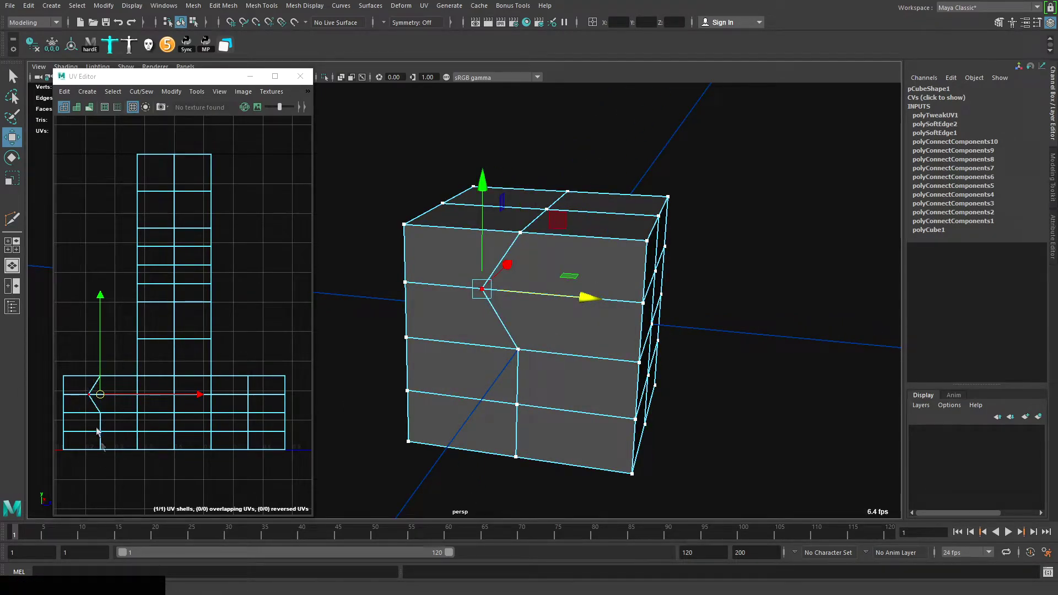
pyautogui.keyDown('alt'); pyautogui.moveTo(529, 265); pyautogui.dragTo(505, 286); pyautogui.keyUp('alt')
pyautogui.keyDown('alt'); pyautogui.moveTo(504, 286); pyautogui.dragTo(527, 311, button='right'); pyautogui.keyUp('alt')
pyautogui.keyDown('alt'); pyautogui.moveTo(527, 312); pyautogui.dragTo(524, 290, button='middle'); pyautogui.keyUp('alt')
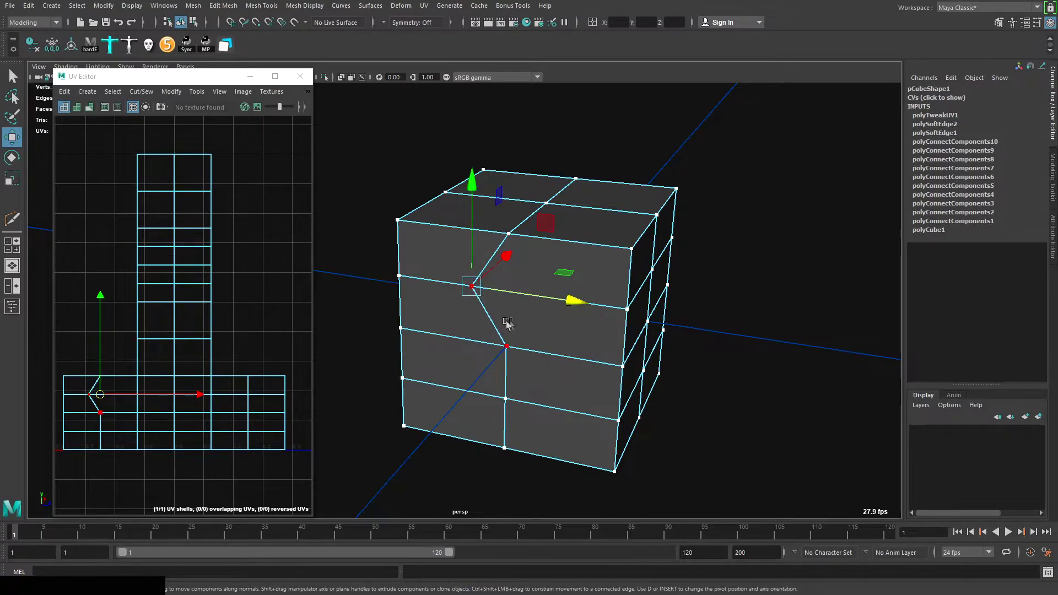
# Undo the middle-column vertex shift, close the UV Editor and return the cube to object mode
pyautogui.keyDown('alt'); pyautogui.moveTo(507, 324); pyautogui.dragTo(505, 325, button='right'); pyautogui.keyUp('alt')
pyautogui.hotkey('ctrl', 'z')
pyautogui.click(681, 148)
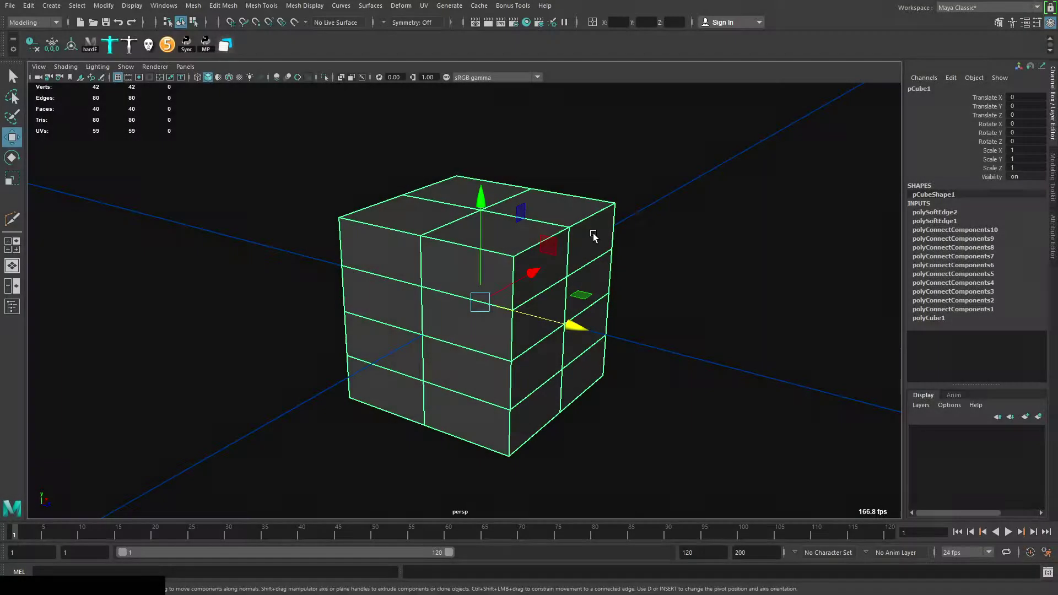
# Try moving the cube's pivot freely away from its centre in pivot editing mode, and undo the move
pyautogui.press('d')
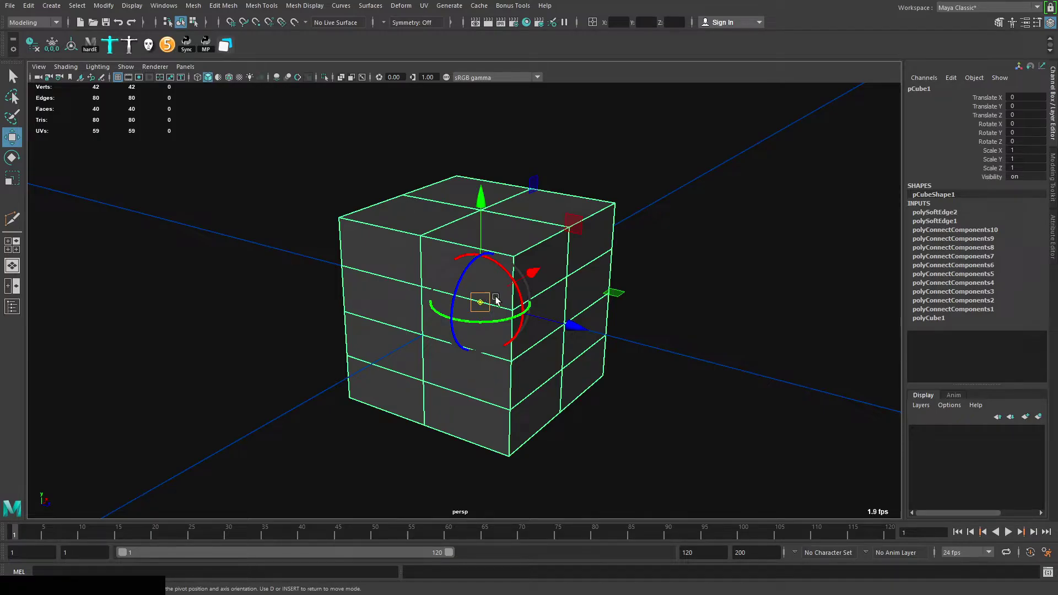
pyautogui.moveTo(489, 296); pyautogui.dragTo(436, 290)
pyautogui.moveTo(608, 217); pyautogui.dragTo(480, 302)
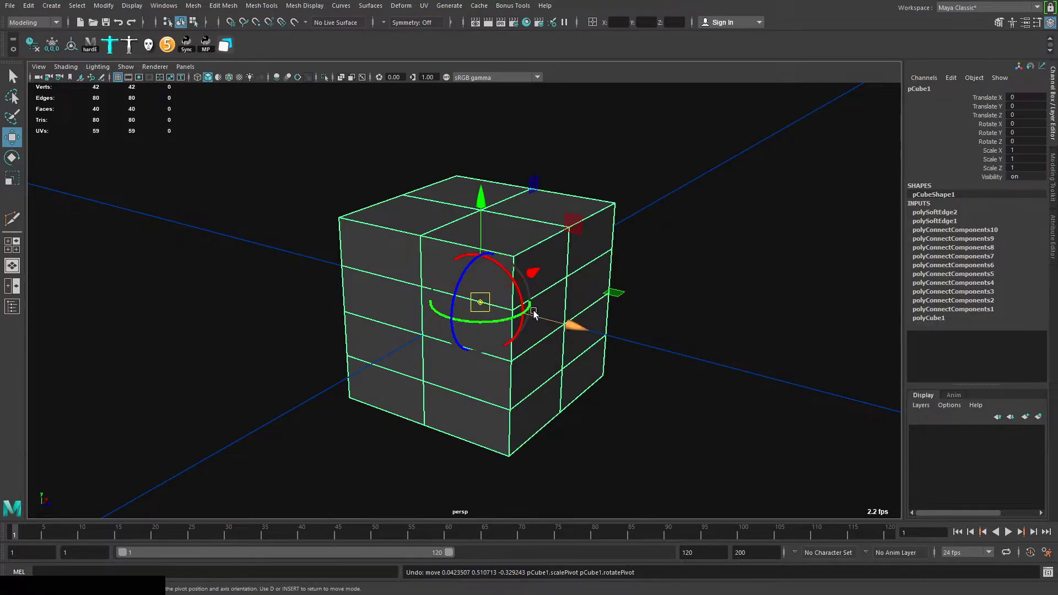
# Try vertex-snapping the cube's pivot to the centre of the top face, and undo the snap
pyautogui.press('d')
pyautogui.press('v')
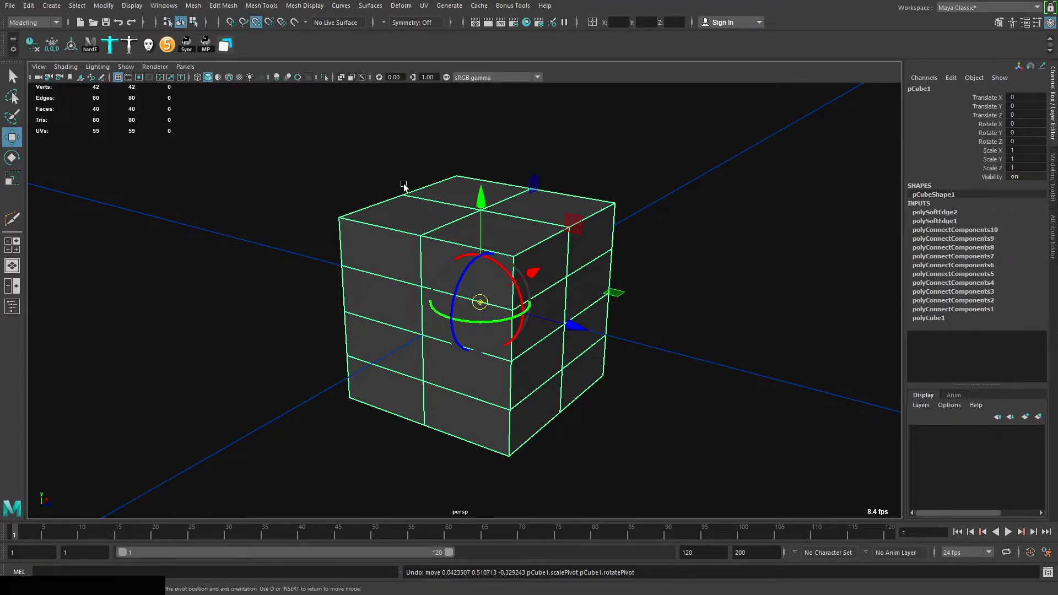
pyautogui.moveTo(481, 302); pyautogui.dragTo(480, 213)
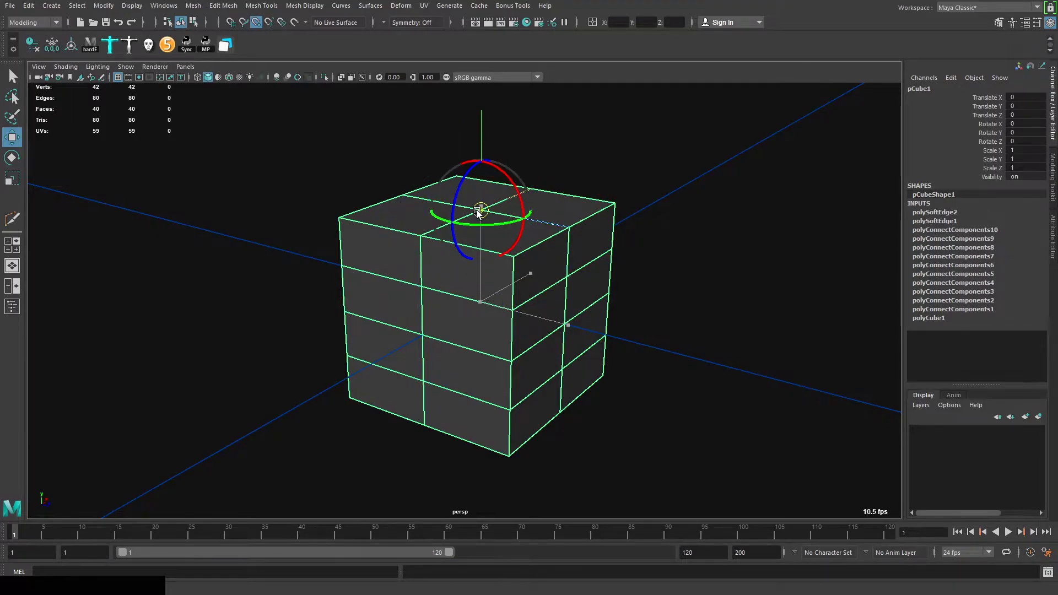
pyautogui.hotkey('ctrl', 'z')
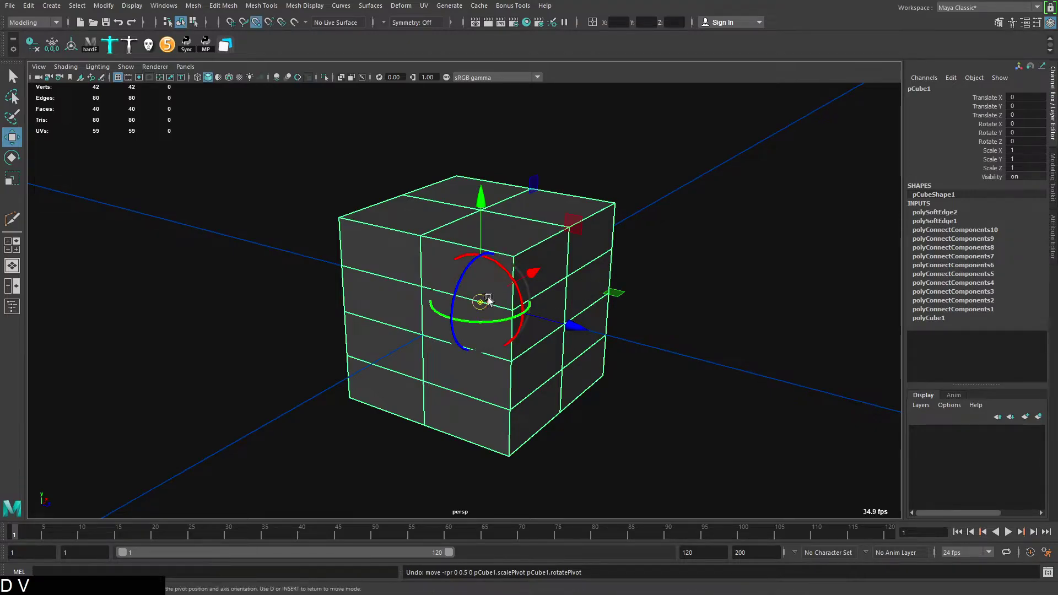
# Vertex-snap the cube's pivot to the middle vertex of the side face's top edge and look through the pivot reset options
pyautogui.moveTo(480, 302); pyautogui.dragTo(565, 209)
pyautogui.press('d')
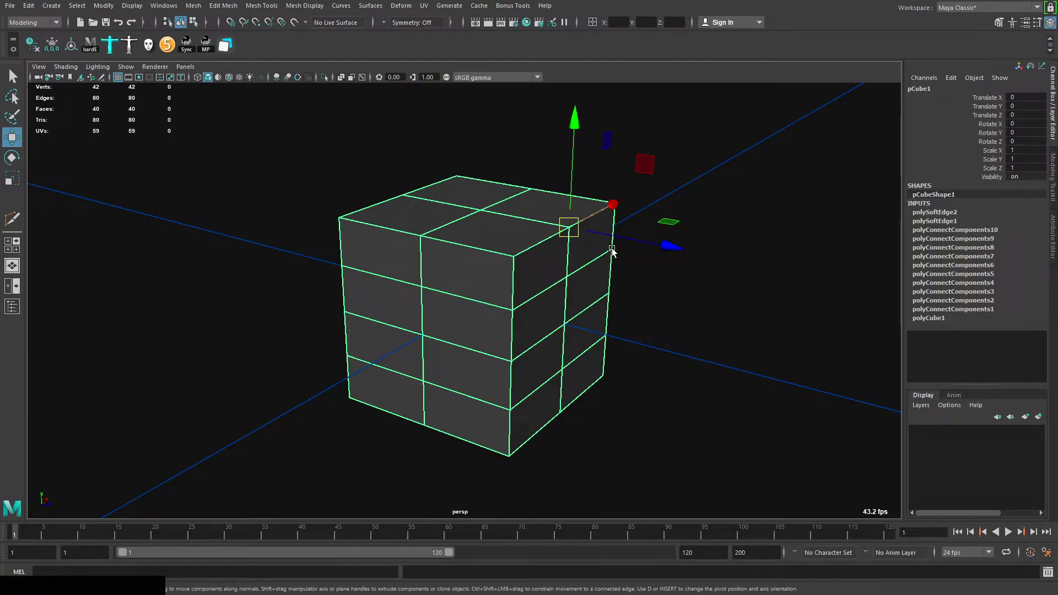
pyautogui.press('d')
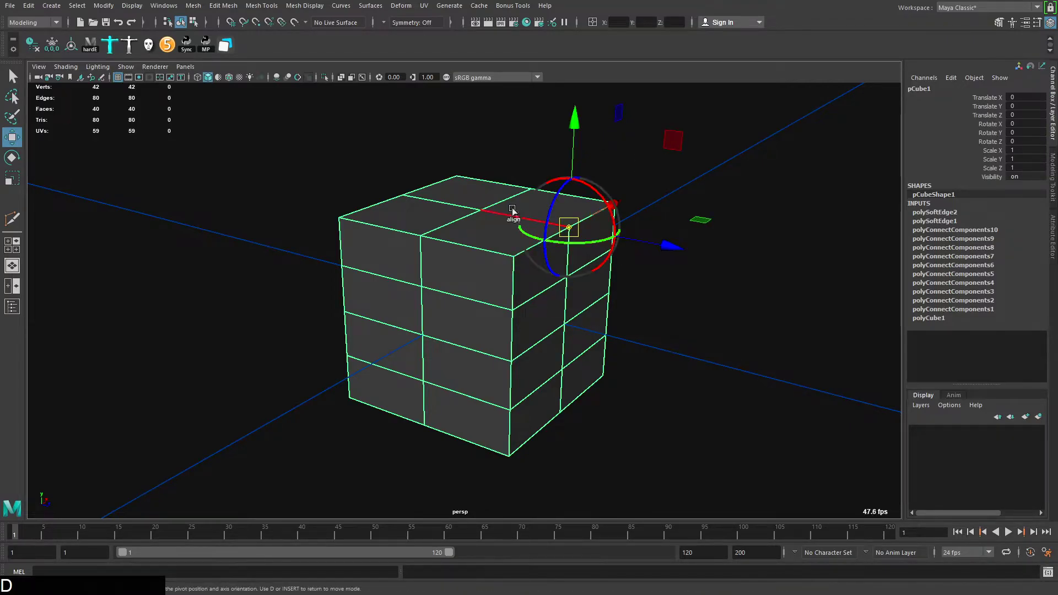
pyautogui.rightClick(488, 203)
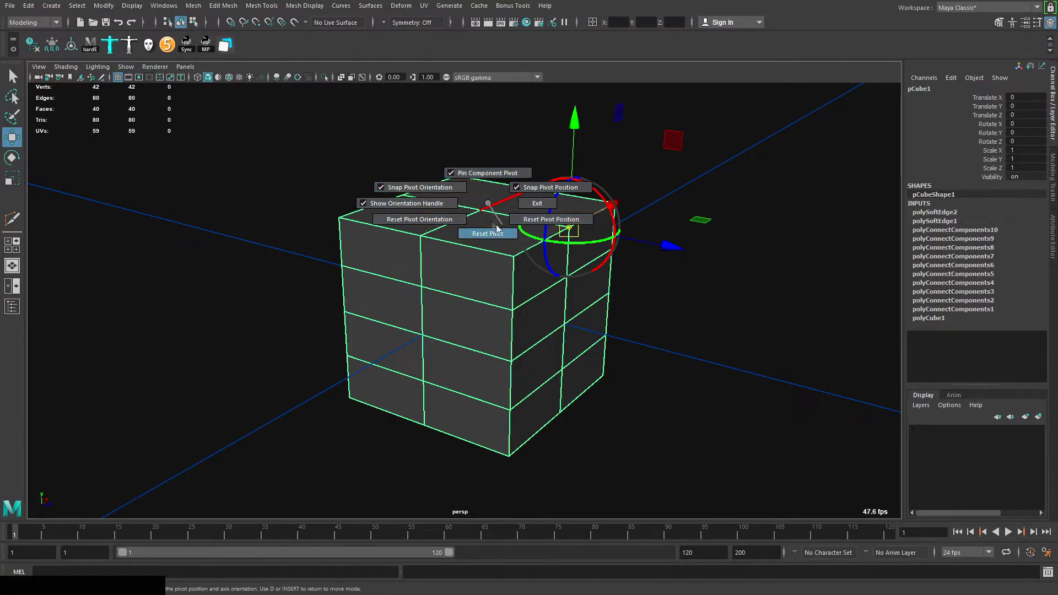
pyautogui.moveTo(508, 228); pyautogui.dragTo(487, 204, button='right')
pyautogui.press('d')
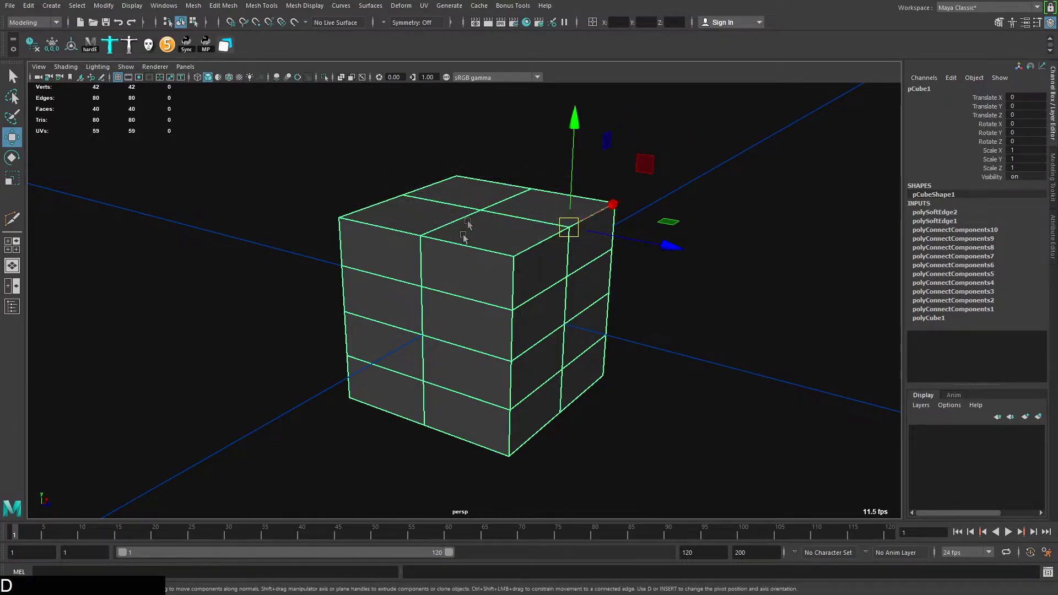
pyautogui.rightClick(500, 211)
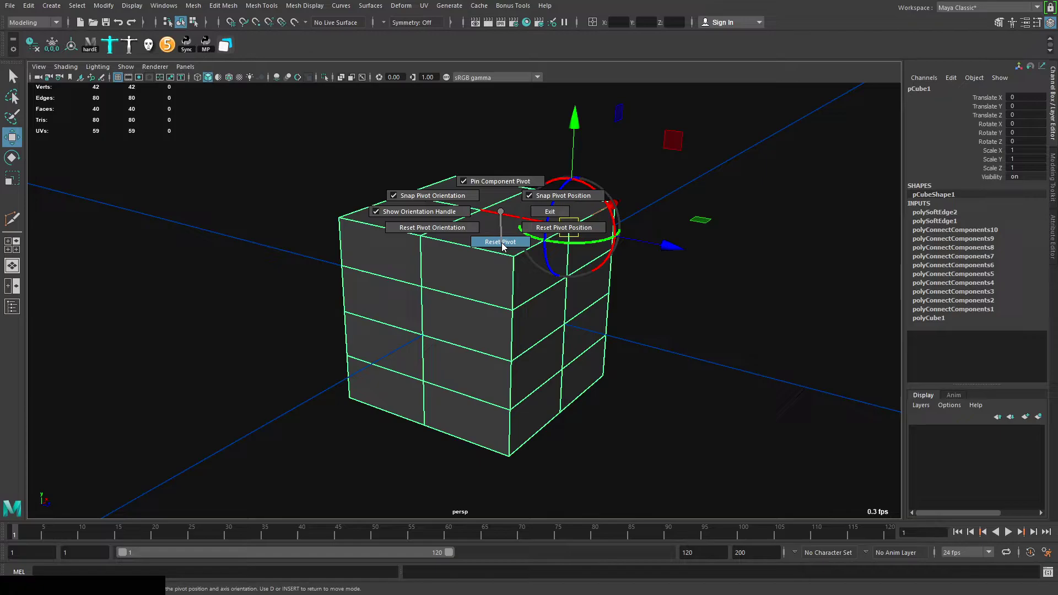
pyautogui.moveTo(502, 247); pyautogui.dragTo(572, 226, button='right')
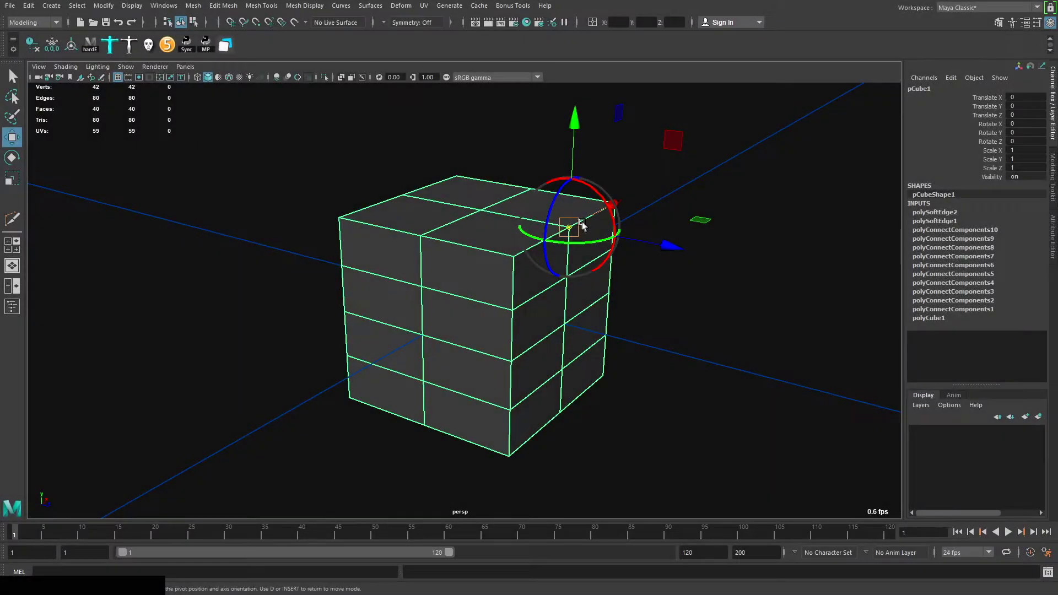
# Try Reset Pivot and then Reset Pivot Position on the cube's snapped pivot, undoing each reset
pyautogui.moveTo(582, 216); pyautogui.dragTo(582, 293, button='right')
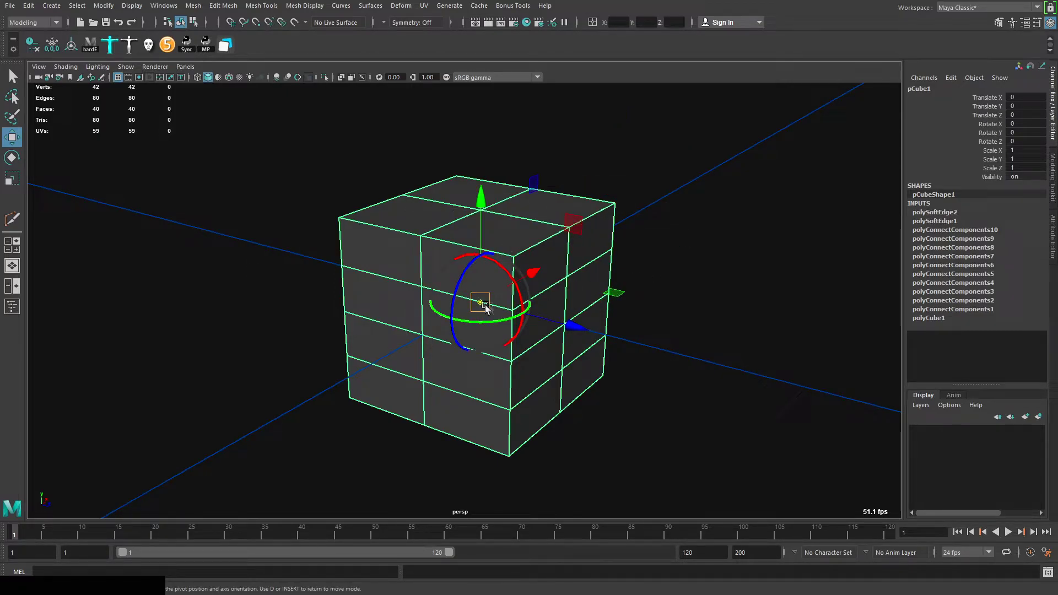
pyautogui.moveTo(498, 257); pyautogui.dragTo(499, 259, button='right')
pyautogui.hotkey('ctrl', 'z')
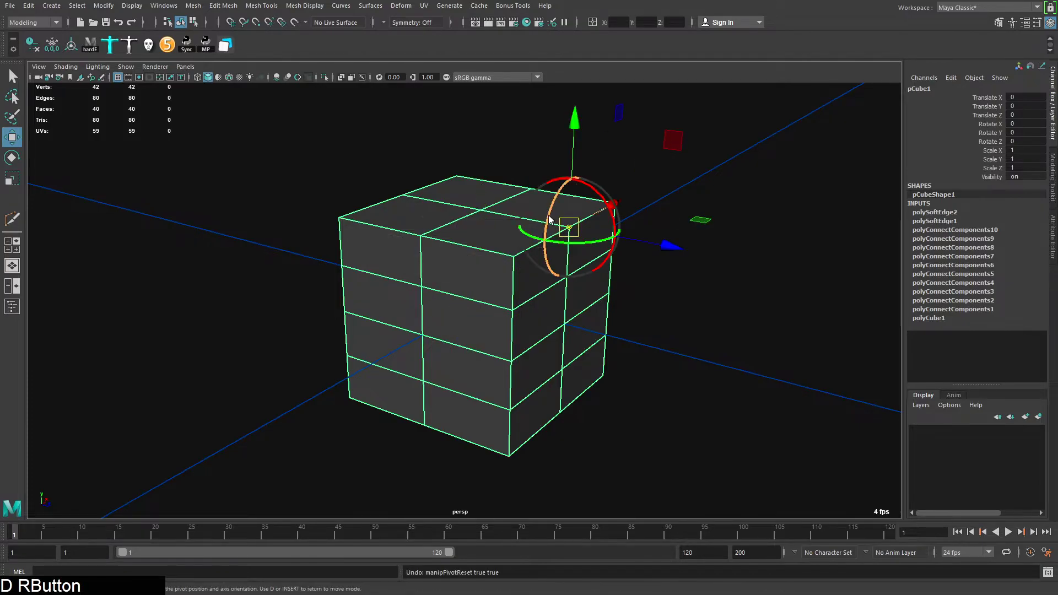
pyautogui.moveTo(548, 216); pyautogui.dragTo(603, 236, button='right')
pyautogui.hotkey('ctrl', 'z')
# Rotate the pivot's orientation around its X axis and reset only the pivot position
pyautogui.press('d')
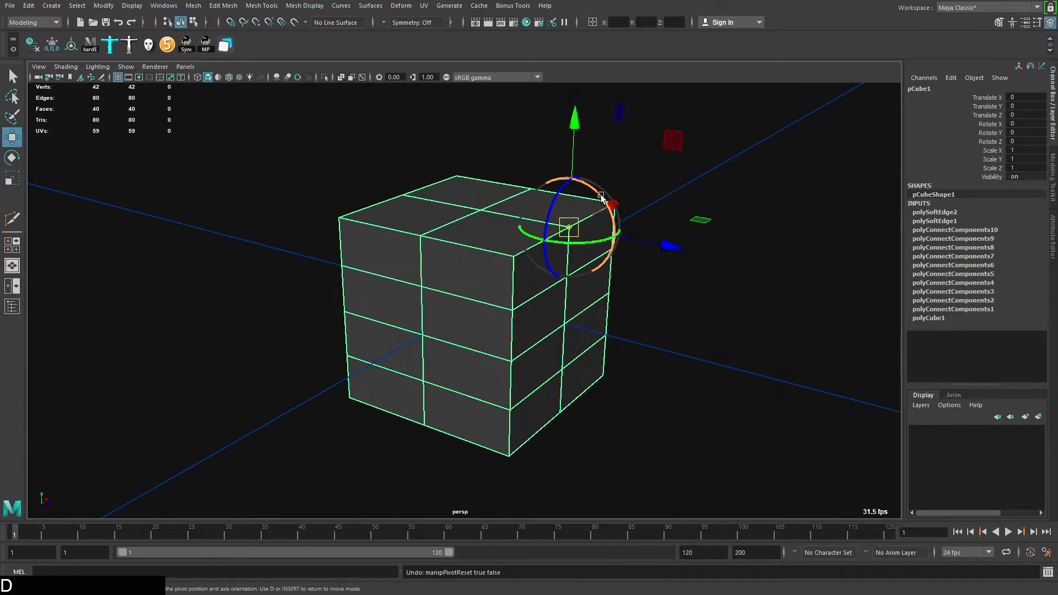
pyautogui.moveTo(601, 196); pyautogui.dragTo(667, 299)
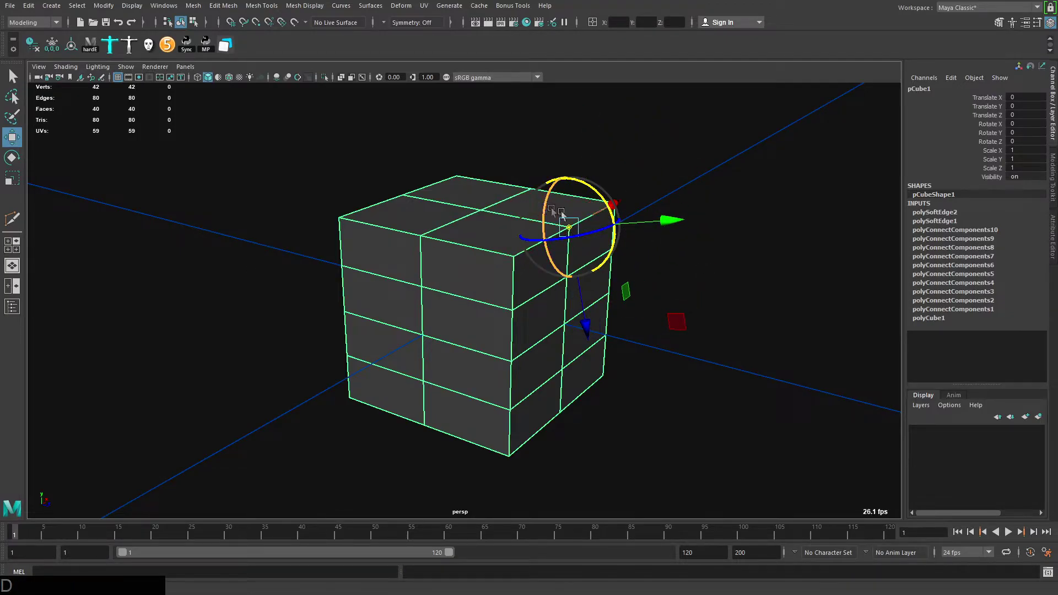
pyautogui.moveTo(562, 212); pyautogui.dragTo(564, 212, button='right')
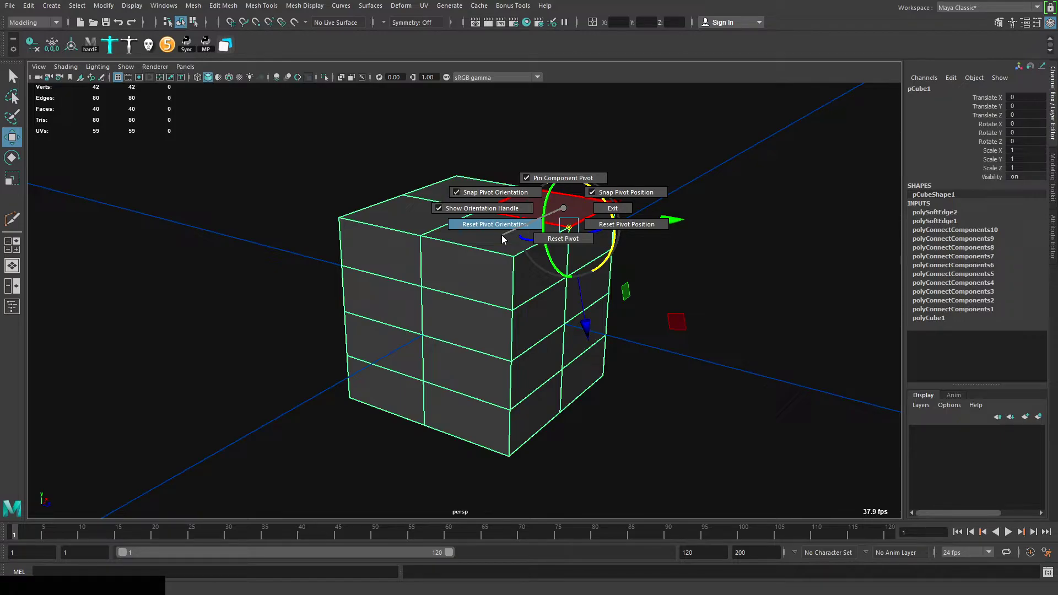
pyautogui.moveTo(502, 235); pyautogui.dragTo(627, 230, button='right')
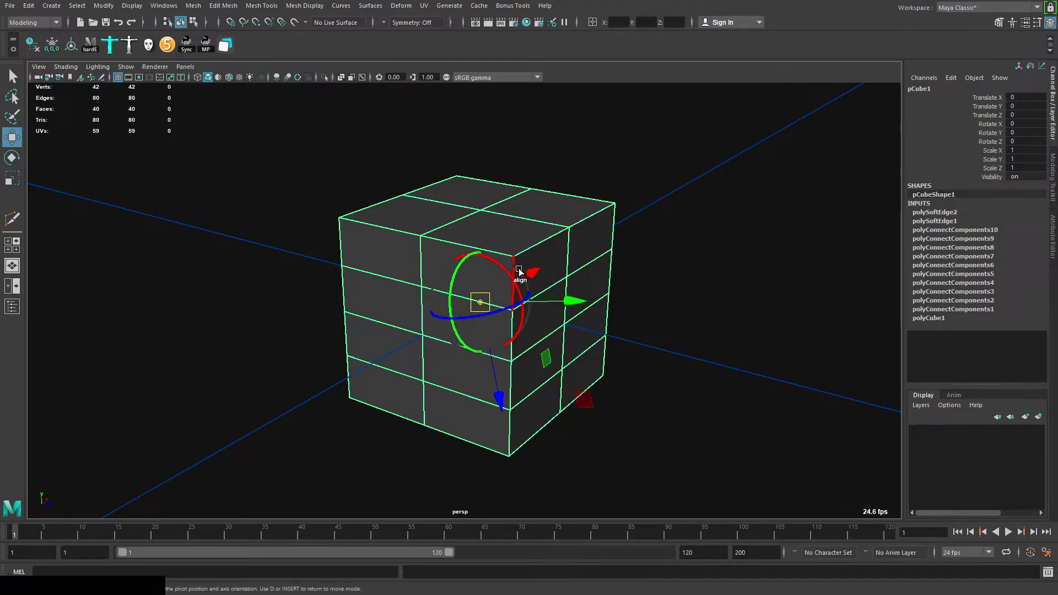
# Reset the cube's pivot orientation and apply Reset Pivot to restore both position and orientation
pyautogui.moveTo(512, 278); pyautogui.dragTo(523, 327, button='right')
pyautogui.press('d')
pyautogui.moveTo(539, 213); pyautogui.dragTo(539, 212, button='right')
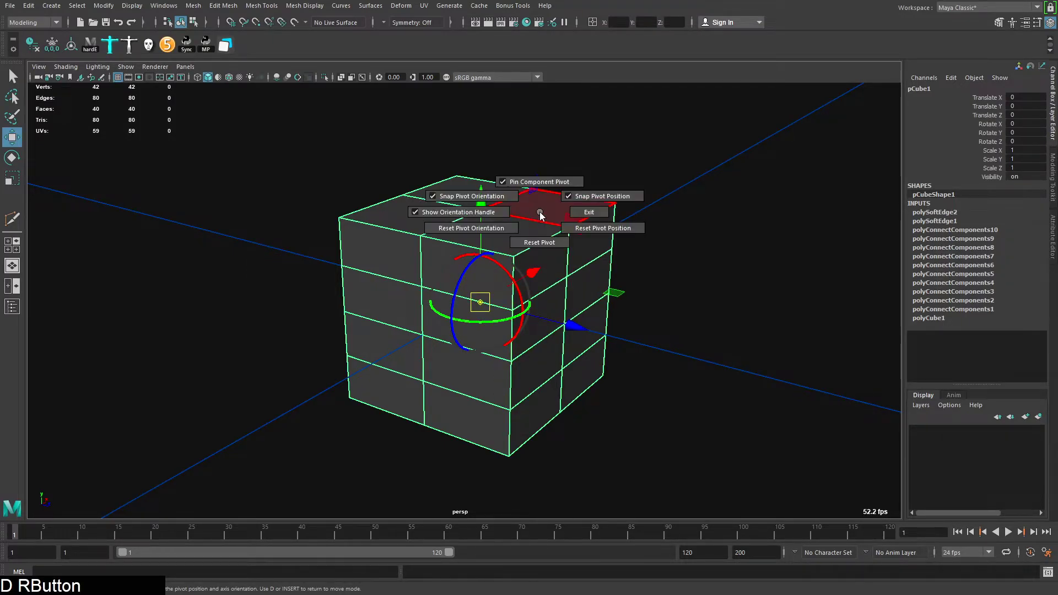
pyautogui.moveTo(545, 256); pyautogui.dragTo(544, 256, button='right')
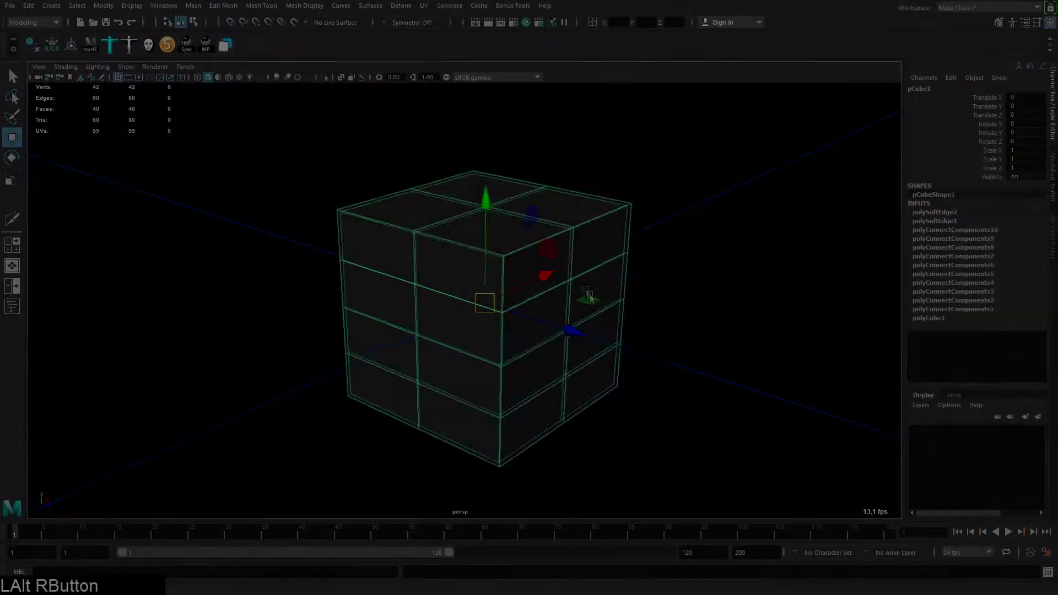
pyautogui.keyDown('alt'); pyautogui.moveTo(607, 267); pyautogui.dragTo(594, 262, button='right'); pyautogui.keyUp('alt')
pyautogui.keyDown('alt'); pyautogui.moveTo(594, 262); pyautogui.dragTo(580, 259, button='middle'); pyautogui.keyUp('alt')
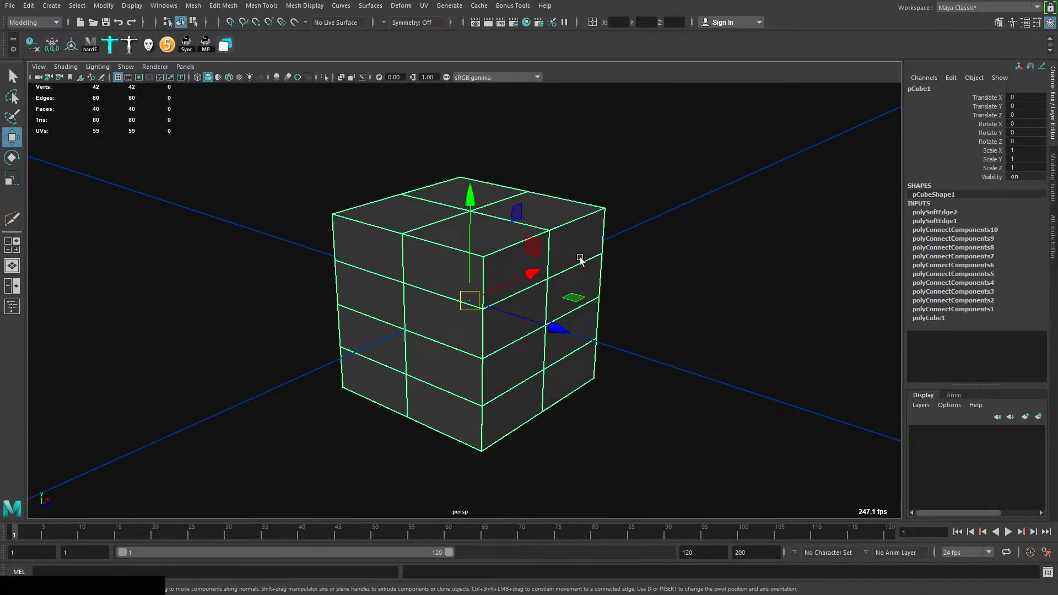
pyautogui.press('q')
pyautogui.keyDown('alt'); pyautogui.moveTo(581, 260); pyautogui.dragTo(527, 231); pyautogui.keyUp('alt')
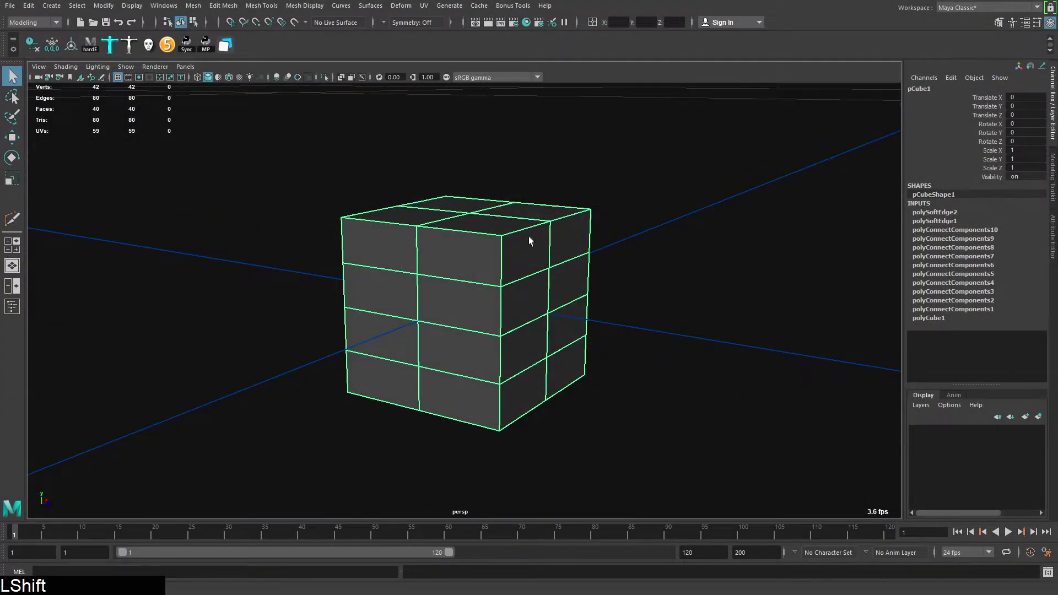
pyautogui.keyDown('shift'); pyautogui.rightClick(530, 244); pyautogui.keyUp('shift')
pyautogui.moveTo(532, 243)
pyautogui.keyDown('shift'); pyautogui.mouseDown(button='right')
pyautogui.moveTo(459, 241)
pyautogui.moveTo(524, 241)
pyautogui.moveTo(477, 227)
pyautogui.mouseUp(button='right'); pyautogui.keyUp('shift')
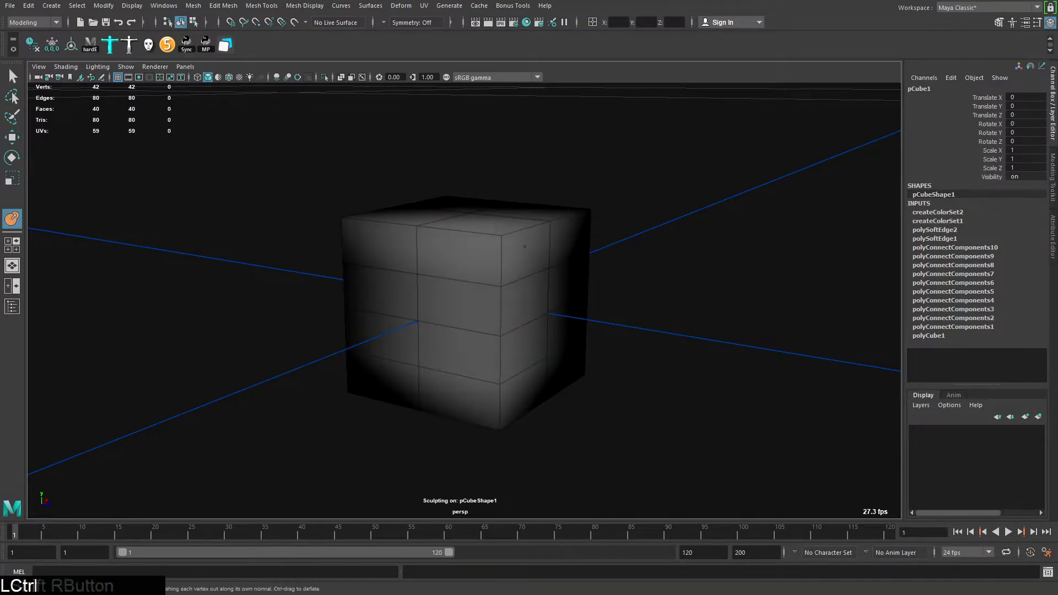
pyautogui.hotkey('ctrl', 'z')
pyautogui.click(557, 233)
pyautogui.keyDown('shift'); pyautogui.click(530, 254); pyautogui.keyUp('shift')
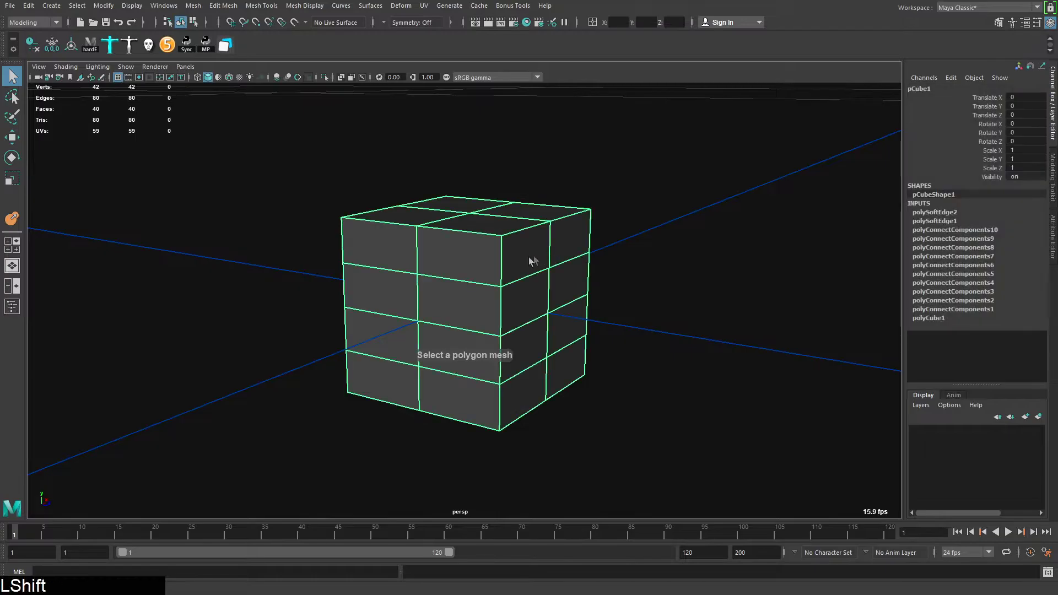
# Activate the Multi-Cut tool on the cube with its top face in view
pyautogui.keyDown('shift'); pyautogui.moveTo(530, 256); pyautogui.dragTo(503, 265, button='right'); pyautogui.keyUp('shift')
pyautogui.keyDown('alt'); pyautogui.moveTo(504, 265); pyautogui.dragTo(467, 225); pyautogui.keyUp('alt')
pyautogui.keyDown('alt'); pyautogui.moveTo(521, 251); pyautogui.dragTo(501, 236, button='middle'); pyautogui.keyUp('alt')
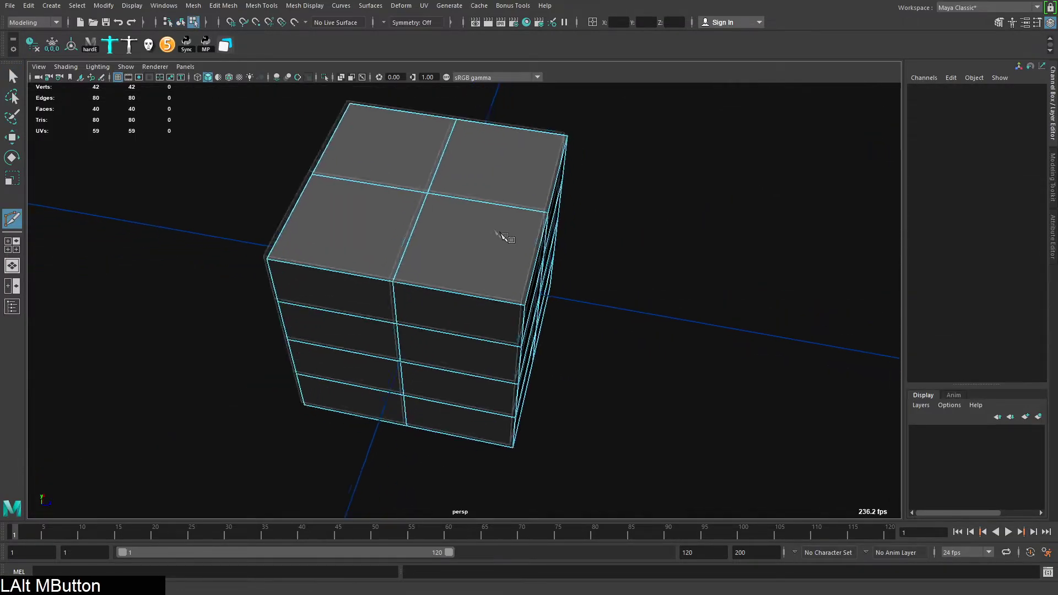
pyautogui.keyDown('alt'); pyautogui.moveTo(464, 205); pyautogui.dragTo(484, 192, button='right'); pyautogui.keyUp('alt')
# Try placing Multi-Cut points on the cube's top and front edges, and undo them
pyautogui.click(486, 189)
pyautogui.click(379, 274)
pyautogui.moveTo(455, 251)
pyautogui.keyDown('alt'); pyautogui.mouseDown()
pyautogui.moveTo(480, 253)
pyautogui.moveTo(453, 232)
pyautogui.moveTo(449, 253)
pyautogui.mouseUp(); pyautogui.keyUp('alt')
pyautogui.click(423, 267)
pyautogui.click(452, 223)
pyautogui.hotkey('ctrl', 'z')
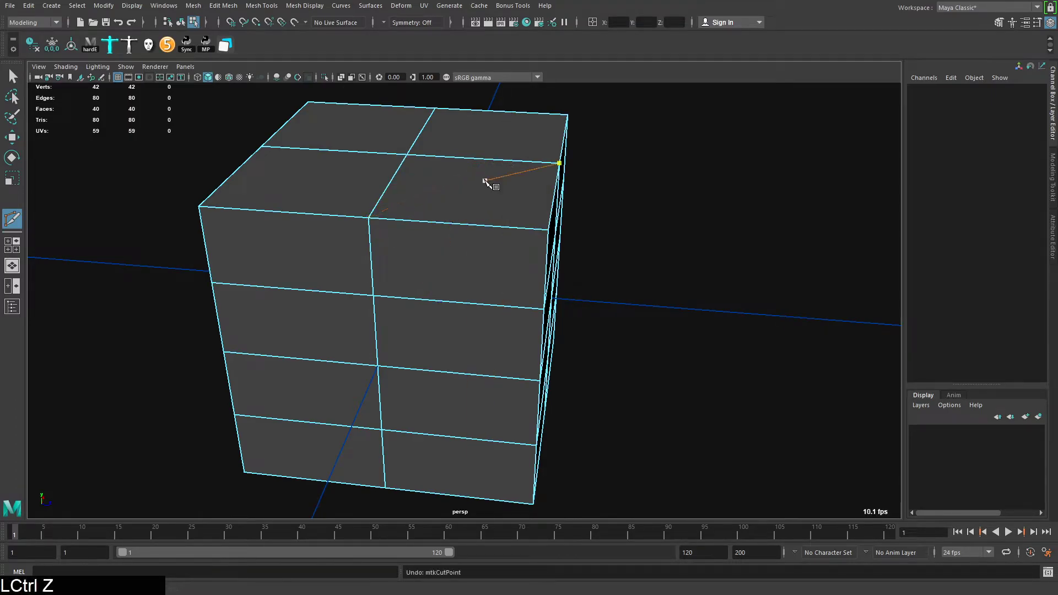
# Try a bent cut from the top face's middle edge through the front edge's middle vertex to the edge below, and undo it
pyautogui.click(450, 191)
pyautogui.click(451, 301)
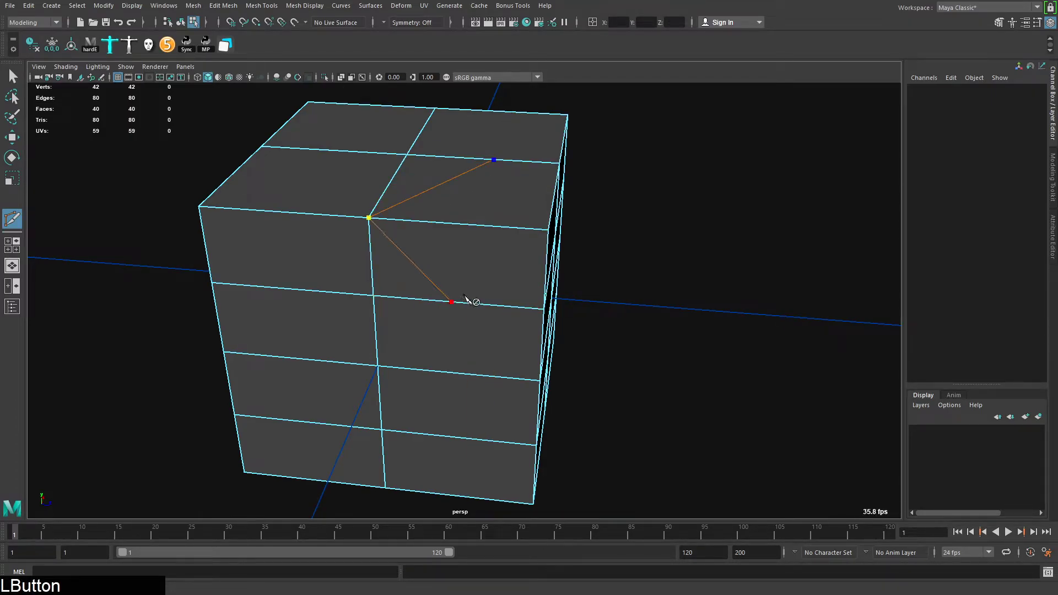
pyautogui.rightClick(402, 184)
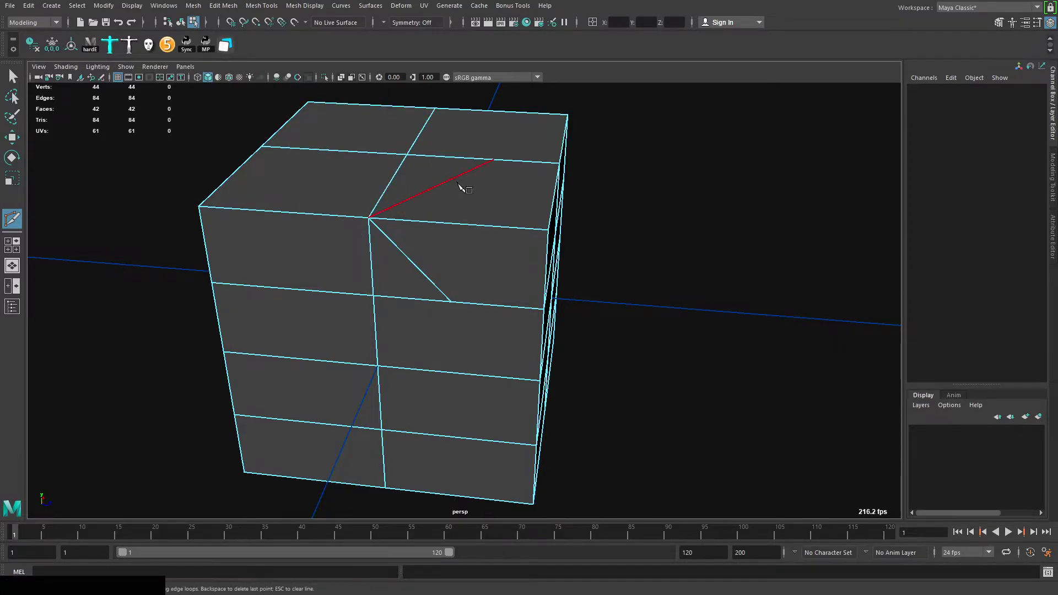
pyautogui.hotkey('ctrl', 'z')
# Repeat the bent cut through the front top edge's middle vertex, complete it, and undo it again
pyautogui.click(490, 161)
pyautogui.click(369, 218)
pyautogui.click(445, 301)
pyautogui.press('KP_Enter')
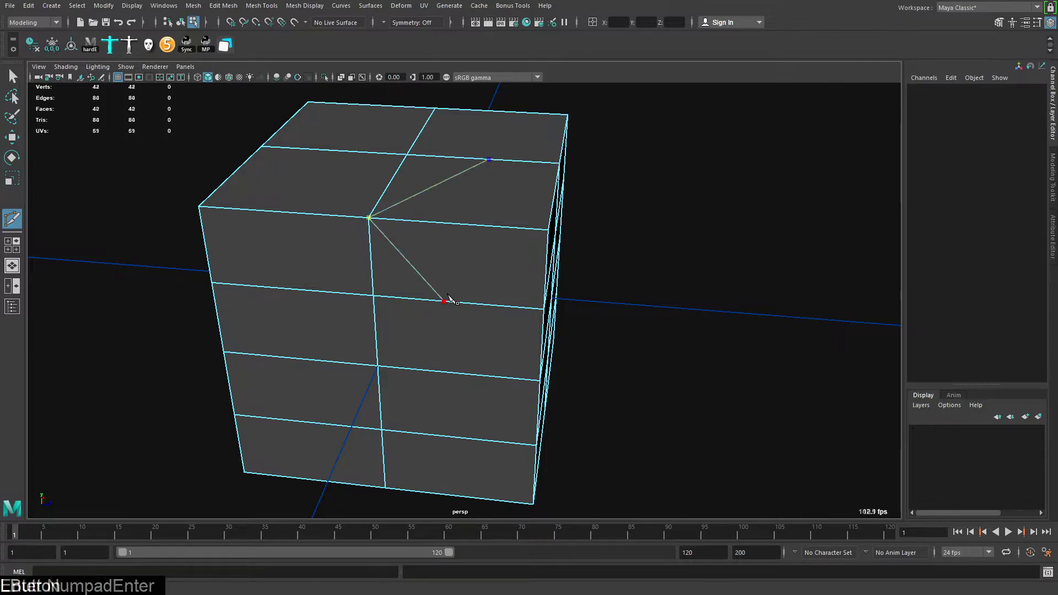
pyautogui.hotkey('ctrl', 'z')
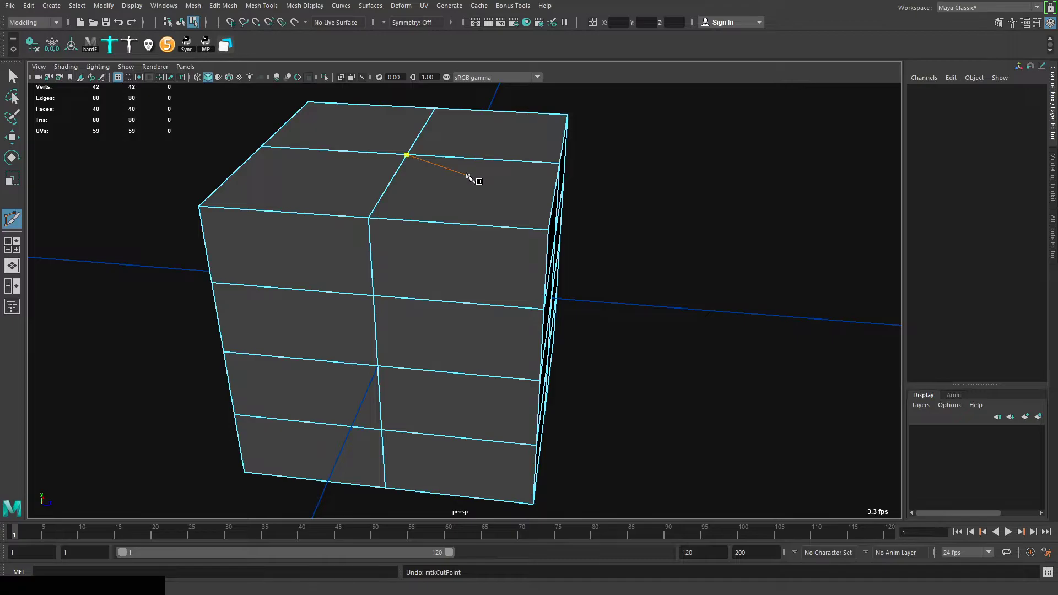
# Insert one vertical edge loop just beside the cube's centre loop and another near its side edge with Multi-Cut
pyautogui.keyDown('alt'); pyautogui.moveTo(472, 173); pyautogui.dragTo(479, 191); pyautogui.keyUp('alt')
pyautogui.keyDown('alt'); pyautogui.moveTo(480, 191); pyautogui.dragTo(446, 121, button='right'); pyautogui.keyUp('alt')
pyautogui.keyDown('alt'); pyautogui.moveTo(445, 121); pyautogui.dragTo(468, 170); pyautogui.keyUp('alt')
pyautogui.keyDown('alt'); pyautogui.moveTo(468, 170); pyautogui.dragTo(519, 172, button='right'); pyautogui.keyUp('alt')
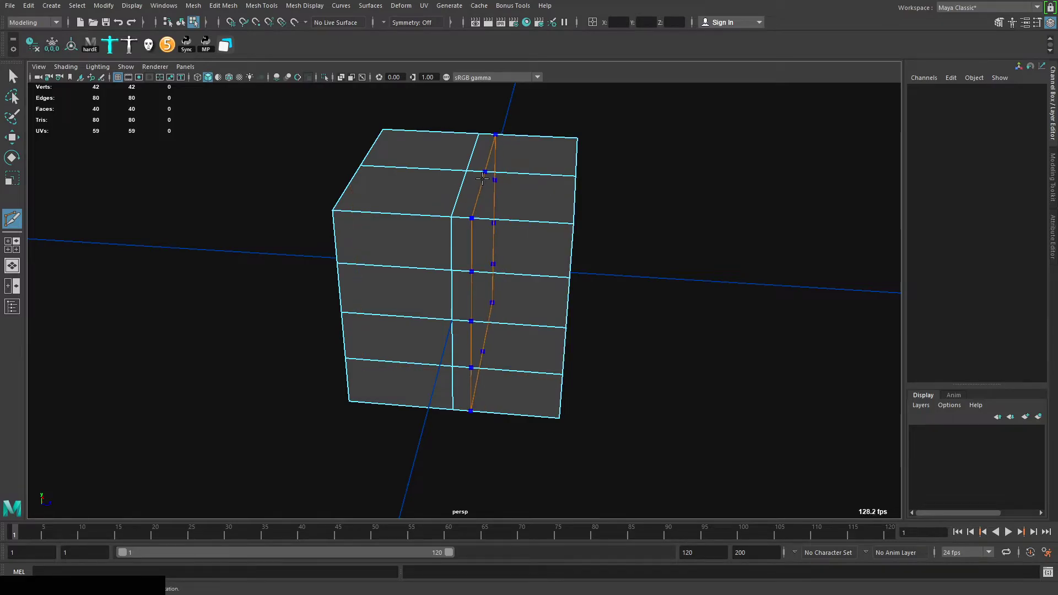
pyautogui.keyDown('ctrl'); pyautogui.click(483, 178); pyautogui.keyUp('ctrl')
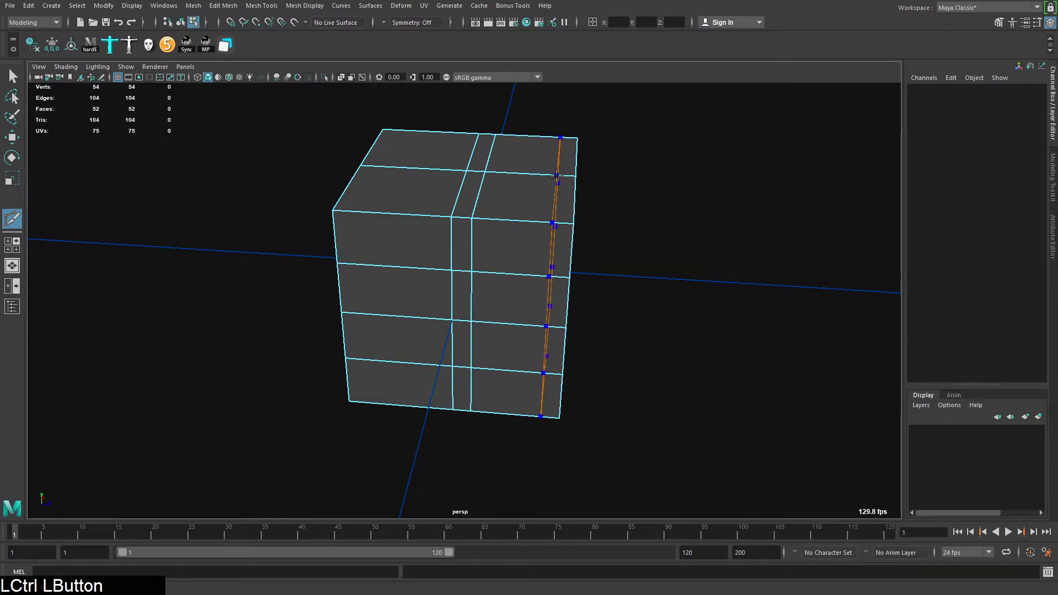
pyautogui.keyDown('ctrl'); pyautogui.click(556, 177); pyautogui.keyUp('ctrl')
# Show the Channel Box and insert a vertical edge loop down the middle of the cube's top and front faces
pyautogui.keyDown('alt'); pyautogui.moveTo(551, 193); pyautogui.dragTo(457, 228); pyautogui.keyUp('alt')
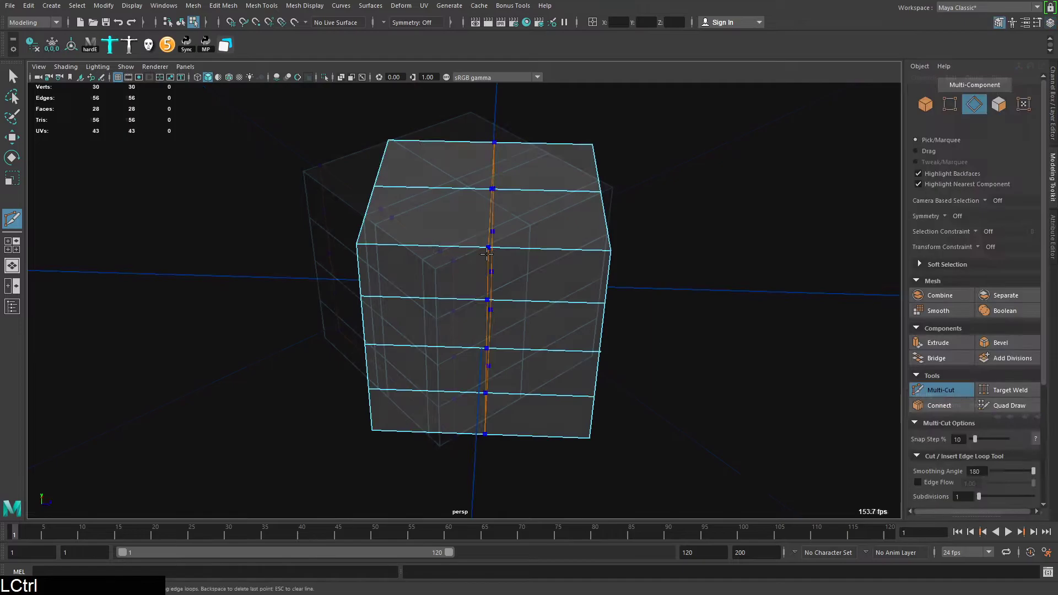
pyautogui.click(1053, 102)
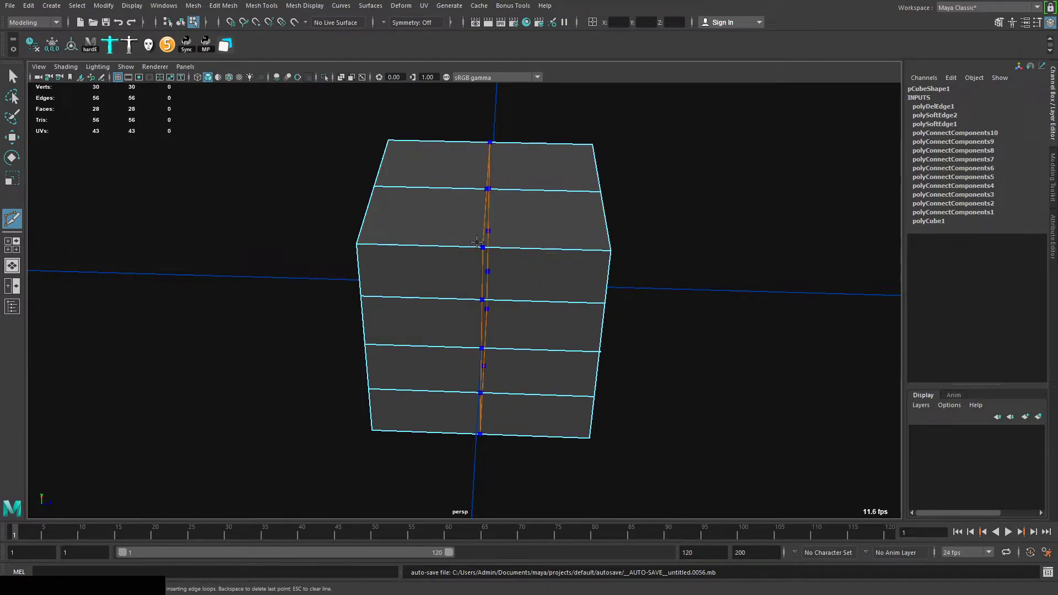
pyautogui.keyDown('ctrl'); pyautogui.click(478, 242); pyautogui.keyUp('ctrl')
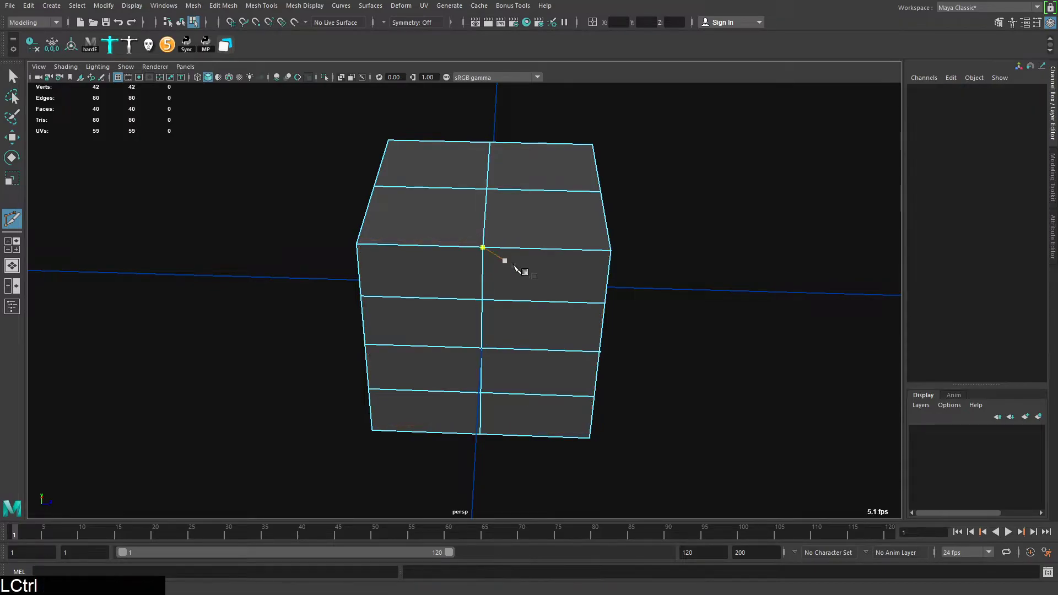
# Slice the cube diagonally through its front face with Multi-Cut, and undo the slice
pyautogui.keyDown('alt'); pyautogui.moveTo(511, 263); pyautogui.dragTo(543, 266, button='middle'); pyautogui.keyUp('alt')
pyautogui.keyDown('alt'); pyautogui.moveTo(544, 267); pyautogui.dragTo(518, 223); pyautogui.keyUp('alt')
pyautogui.keyDown('alt'); pyautogui.moveTo(518, 224); pyautogui.dragTo(463, 172, button='right'); pyautogui.keyUp('alt')
pyautogui.keyDown('alt'); pyautogui.moveTo(510, 241); pyautogui.dragTo(510, 199, button='middle'); pyautogui.keyUp('alt')
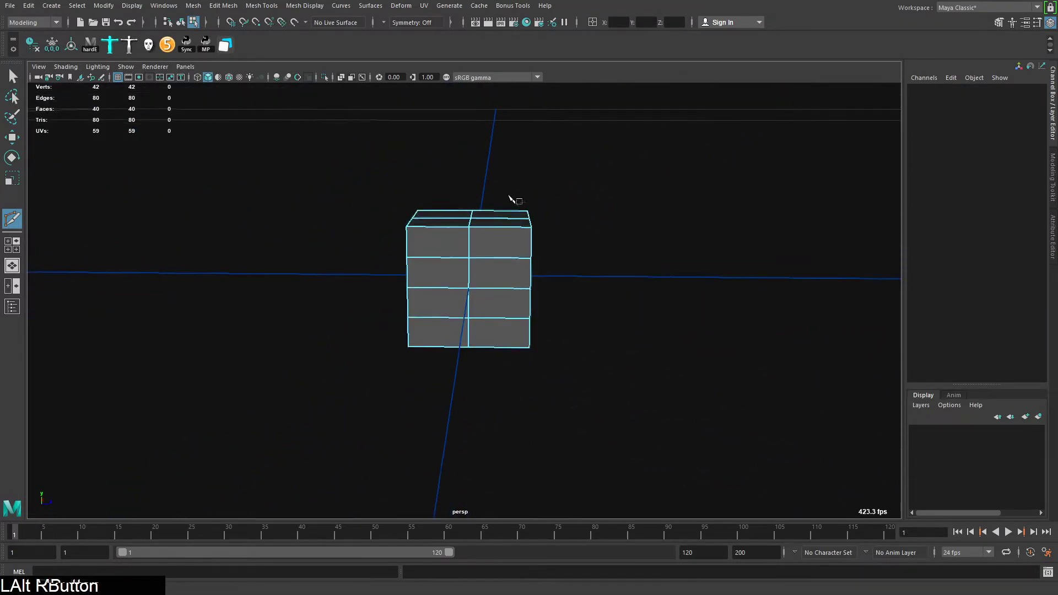
pyautogui.keyDown('alt'); pyautogui.moveTo(510, 198); pyautogui.dragTo(526, 212, button='right'); pyautogui.keyUp('alt')
pyautogui.keyDown('alt'); pyautogui.moveTo(526, 212); pyautogui.dragTo(491, 201); pyautogui.keyUp('alt')
pyautogui.keyDown('alt'); pyautogui.moveTo(491, 201); pyautogui.dragTo(521, 203, button='right'); pyautogui.keyUp('alt')
pyautogui.keyDown('alt'); pyautogui.moveTo(521, 203); pyautogui.dragTo(539, 228, button='middle'); pyautogui.keyUp('alt')
pyautogui.keyDown('alt'); pyautogui.moveTo(543, 232); pyautogui.dragTo(378, 484); pyautogui.keyUp('alt')
pyautogui.keyDown('alt'); pyautogui.moveTo(502, 371); pyautogui.dragTo(266, 327); pyautogui.keyUp('alt')
pyautogui.keyDown('alt'); pyautogui.moveTo(401, 212); pyautogui.dragTo(492, 322); pyautogui.keyUp('alt')
pyautogui.keyDown('alt'); pyautogui.moveTo(491, 321); pyautogui.dragTo(472, 300, button='right'); pyautogui.keyUp('alt')
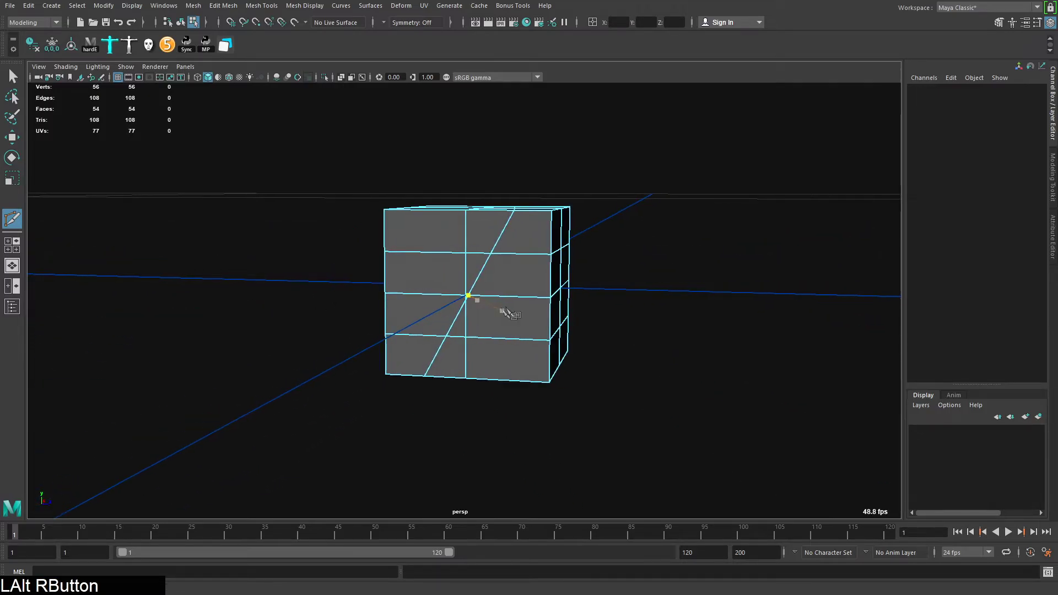
pyautogui.keyDown('alt'); pyautogui.moveTo(472, 300); pyautogui.dragTo(505, 314); pyautogui.keyUp('alt')
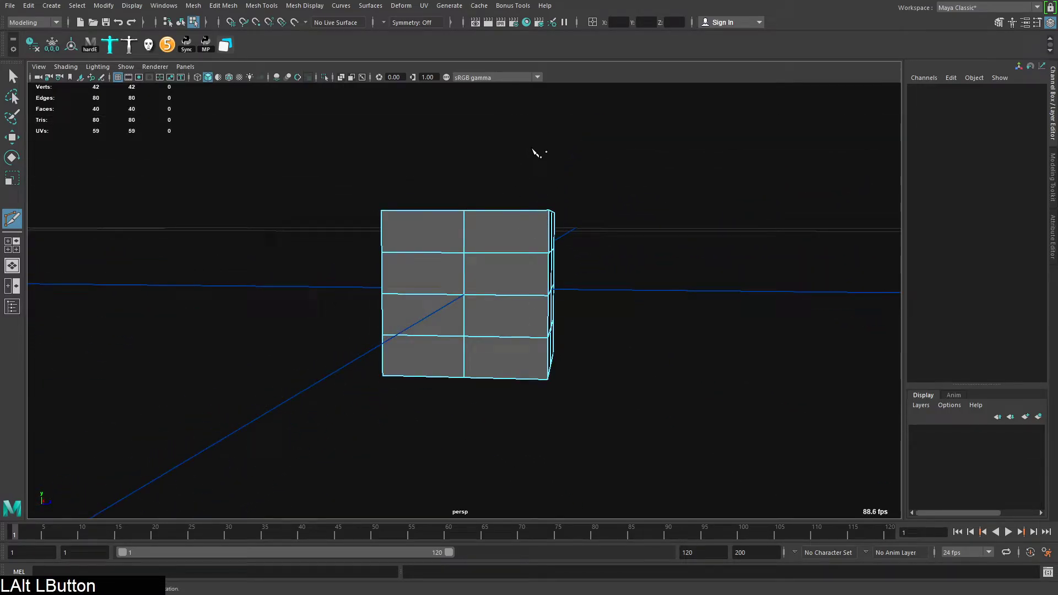
pyautogui.hotkey('ctrl', 'z')
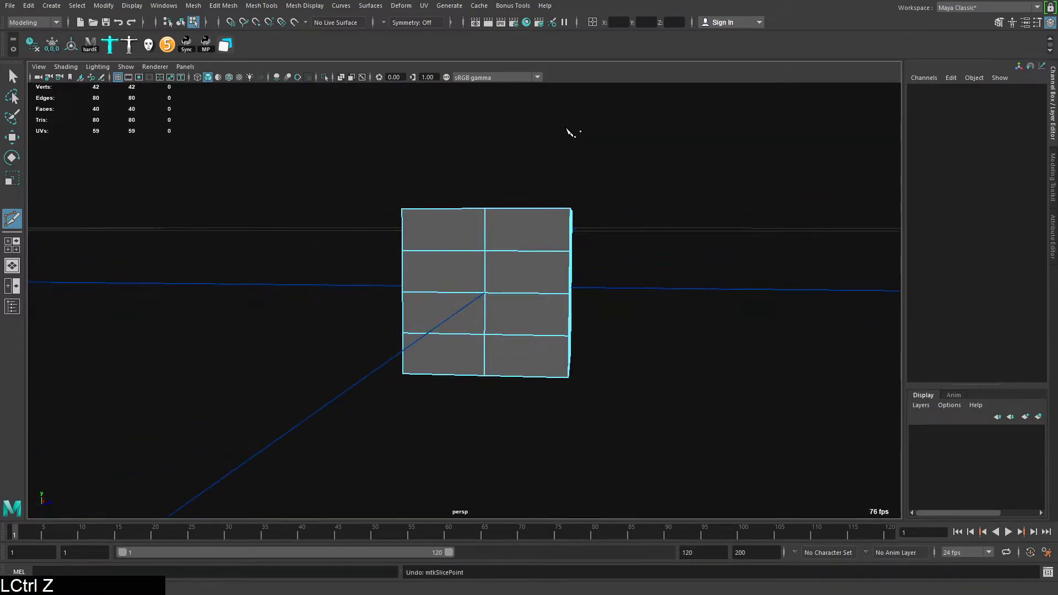
# Place a slice line diagonally across the cube's front face by its two end points, complete the cut, and undo it
pyautogui.click(566, 128)
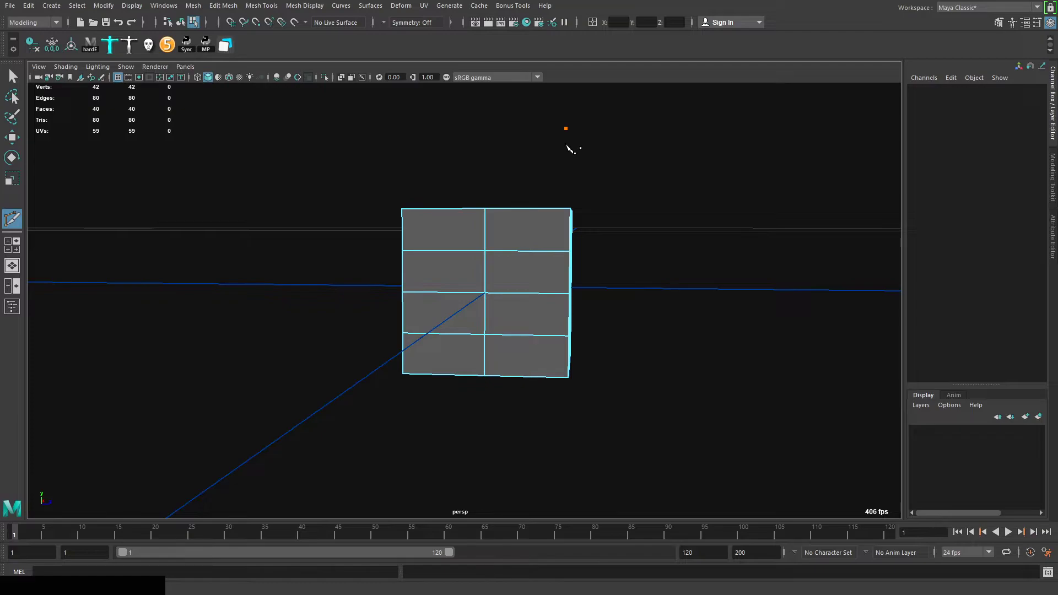
pyautogui.click(414, 438)
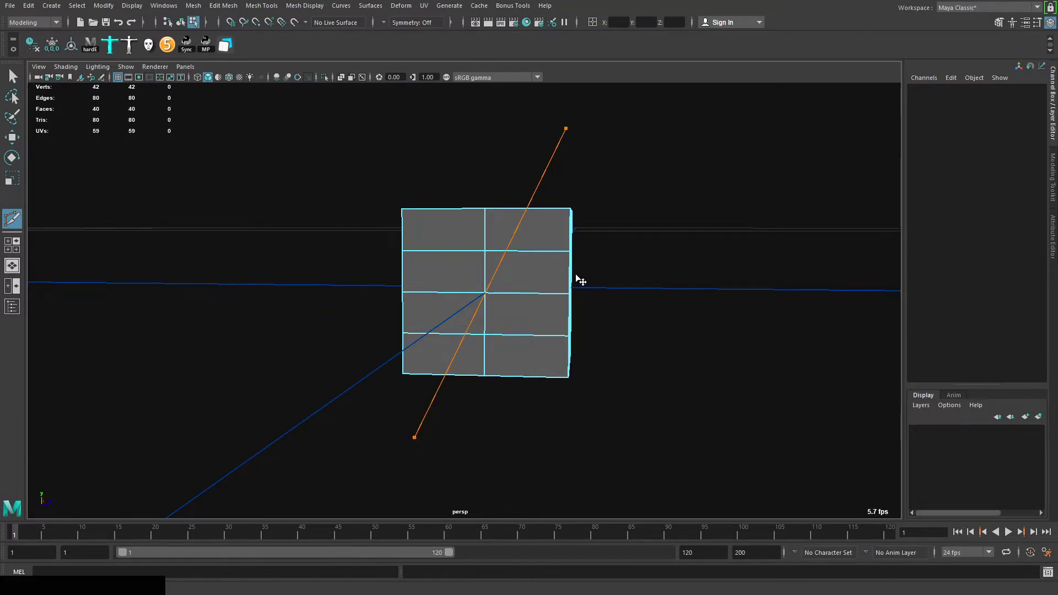
pyautogui.keyDown('alt'); pyautogui.moveTo(594, 281); pyautogui.dragTo(650, 251, button='middle'); pyautogui.keyUp('alt')
pyautogui.keyDown('alt'); pyautogui.moveTo(652, 251); pyautogui.dragTo(579, 265); pyautogui.keyUp('alt')
pyautogui.keyDown('alt'); pyautogui.moveTo(579, 264); pyautogui.dragTo(601, 276, button='middle'); pyautogui.keyUp('alt')
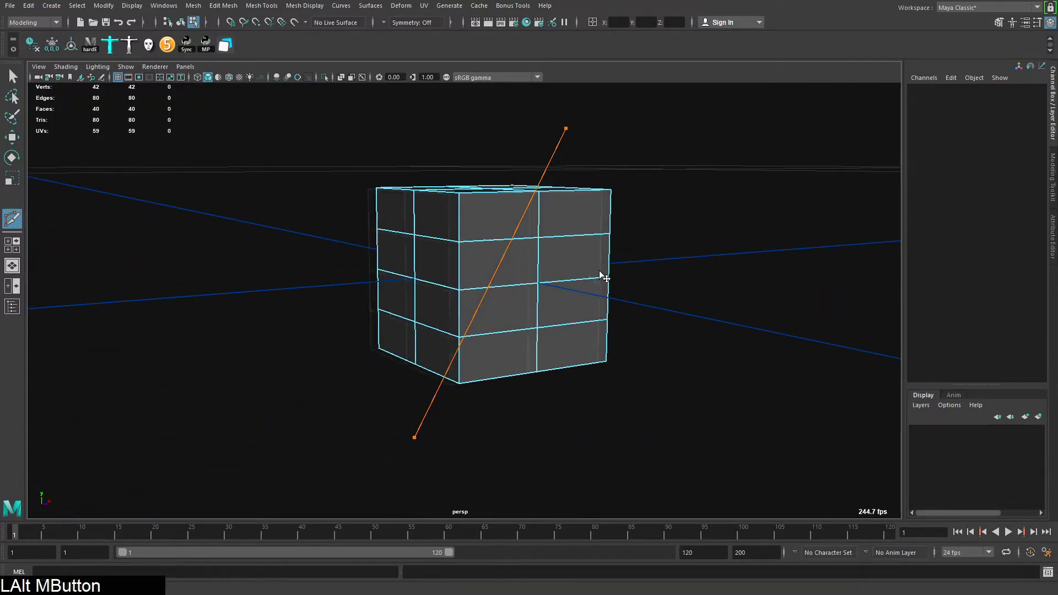
pyautogui.keyDown('alt'); pyautogui.moveTo(600, 276); pyautogui.dragTo(537, 304); pyautogui.keyUp('alt')
pyautogui.keyDown('alt'); pyautogui.moveTo(537, 303); pyautogui.dragTo(530, 263, button='right'); pyautogui.keyUp('alt')
pyautogui.keyDown('alt'); pyautogui.moveTo(530, 264); pyautogui.dragTo(532, 292); pyautogui.keyUp('alt')
pyautogui.keyDown('alt'); pyautogui.moveTo(532, 292); pyautogui.dragTo(534, 215, button='middle'); pyautogui.keyUp('alt')
pyautogui.keyDown('alt'); pyautogui.moveTo(534, 214); pyautogui.dragTo(563, 220, button='right'); pyautogui.keyUp('alt')
pyautogui.keyDown('alt'); pyautogui.moveTo(562, 221); pyautogui.dragTo(586, 229, button='middle'); pyautogui.keyUp('alt')
pyautogui.keyDown('alt'); pyautogui.moveTo(586, 229); pyautogui.dragTo(570, 214, button='right'); pyautogui.keyUp('alt')
pyautogui.press('Return')
pyautogui.keyDown('alt'); pyautogui.moveTo(579, 279); pyautogui.dragTo(470, 259); pyautogui.keyUp('alt')
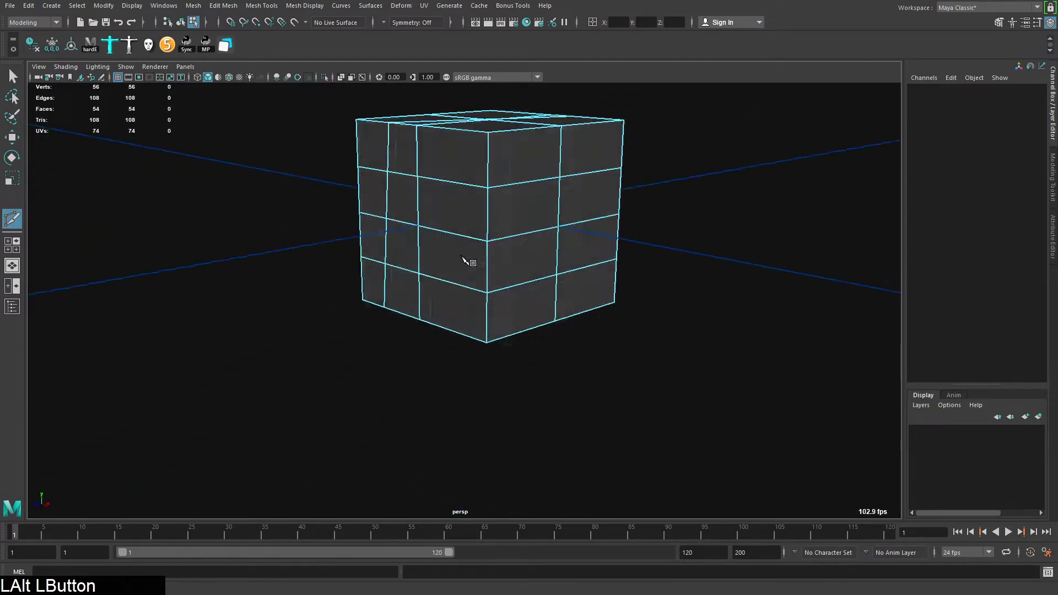
pyautogui.hotkey('ctrl', 'z')
# Place another diagonal slice line across the front face and reposition its end points so it leans the opposite way
pyautogui.click(542, 159)
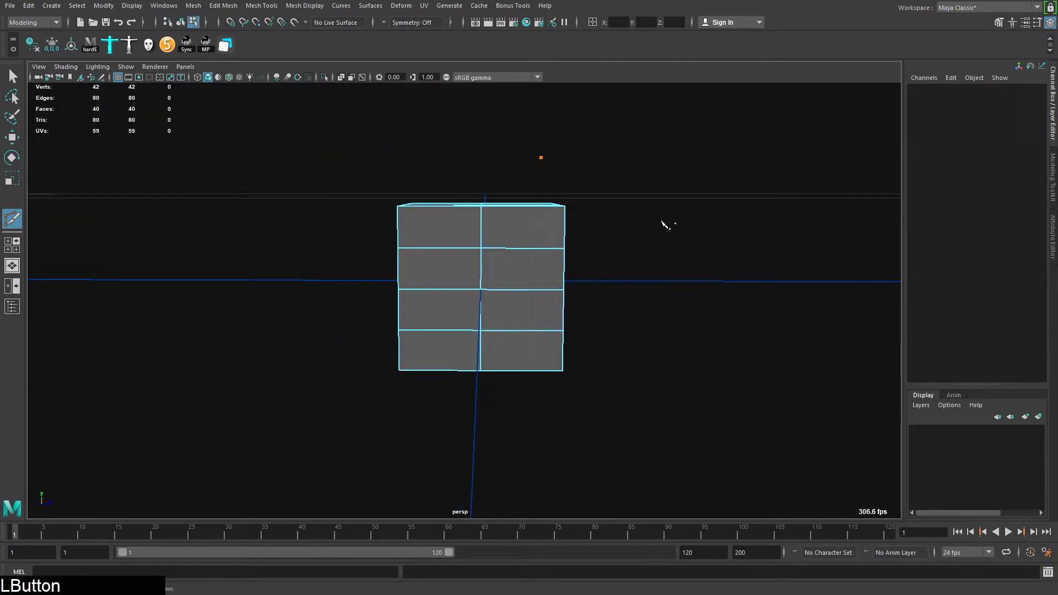
pyautogui.click(416, 426)
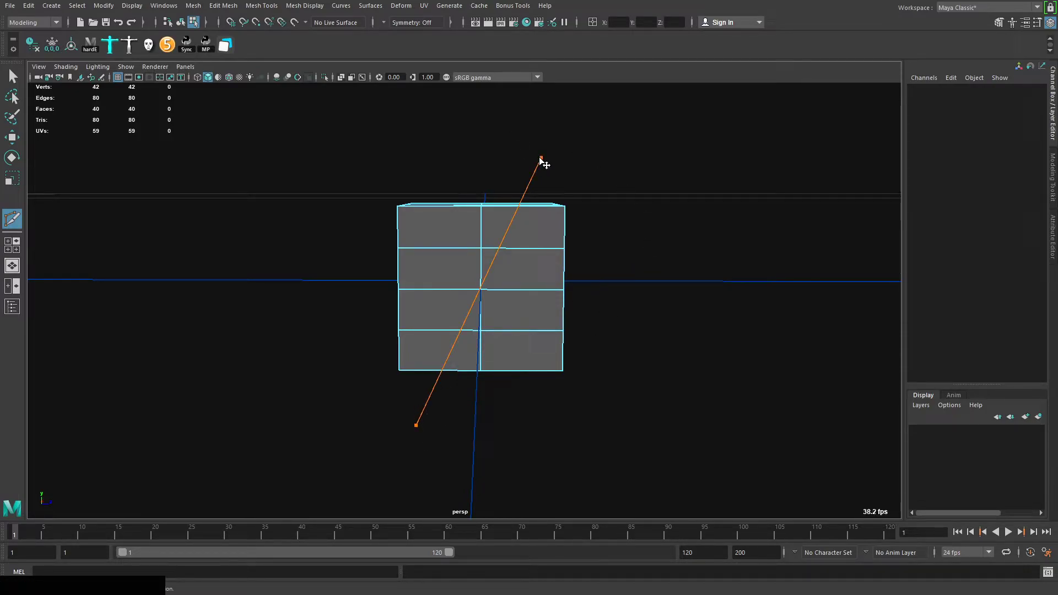
pyautogui.moveTo(543, 164); pyautogui.dragTo(496, 170)
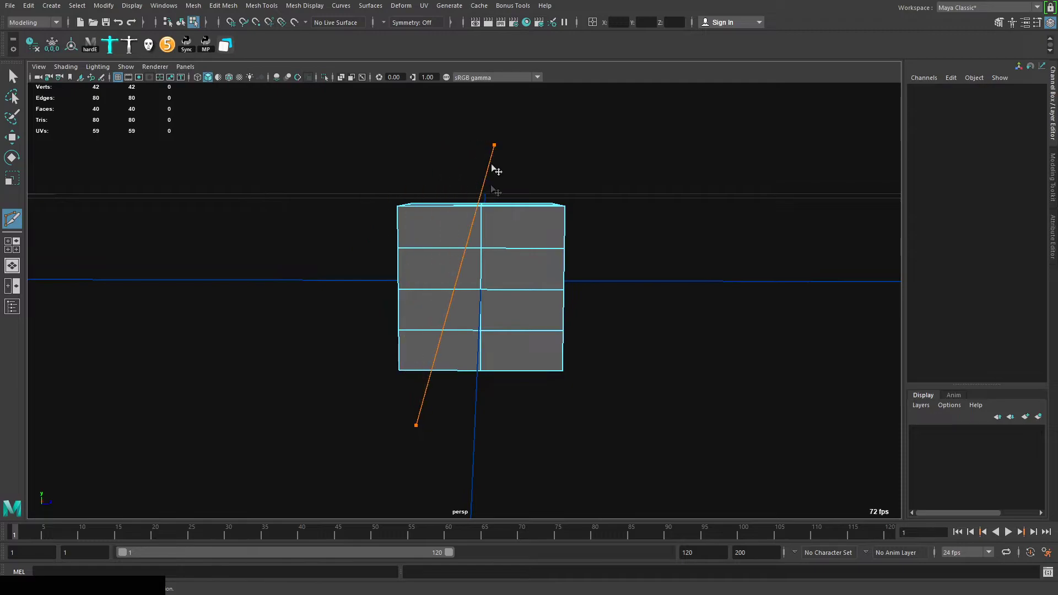
pyautogui.moveTo(420, 430); pyautogui.dragTo(544, 430)
pyautogui.moveTo(500, 159); pyautogui.dragTo(483, 146)
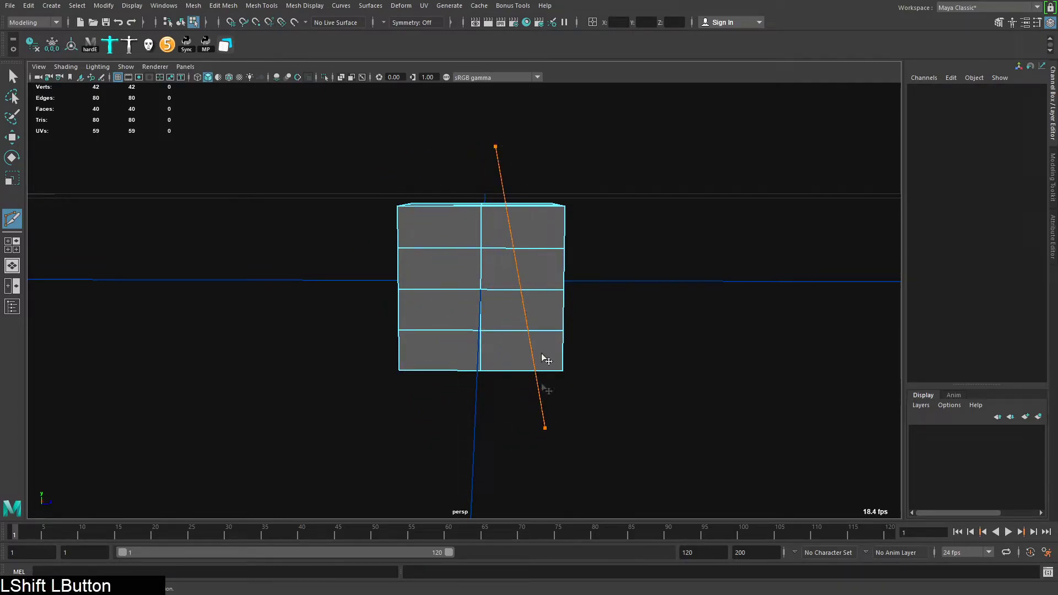
# Snap the slice line to vertical, swing its upper end to other snapped angles, and discard the cut
pyautogui.keyDown('shift'); pyautogui.moveTo(546, 430); pyautogui.dragTo(483, 434); pyautogui.keyUp('shift')
pyautogui.keyDown('shift'); pyautogui.moveTo(502, 169); pyautogui.dragTo(346, 463); pyautogui.keyUp('shift')
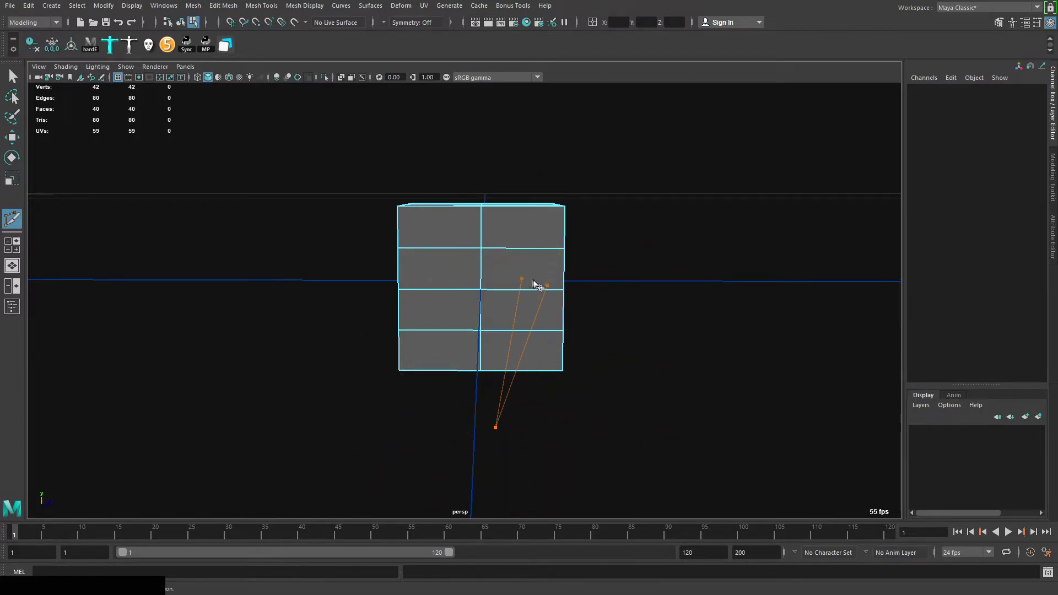
pyautogui.press('BackSpace')
pyautogui.moveTo(547, 291); pyautogui.dragTo(510, 182)
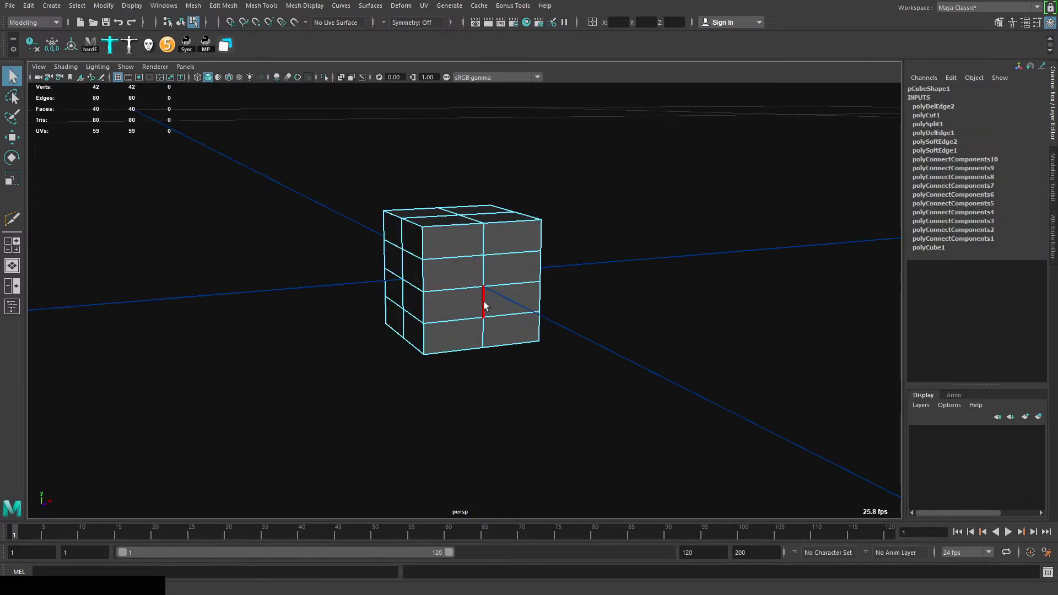
# Activate Multi-Cut on the cube and switch from it to the Quad Draw Tool
pyautogui.keyDown('alt'); pyautogui.moveTo(484, 305); pyautogui.dragTo(515, 272, button='right'); pyautogui.keyUp('alt')
pyautogui.keyDown('alt'); pyautogui.moveTo(515, 272); pyautogui.dragTo(524, 298, button='middle'); pyautogui.keyUp('alt')
pyautogui.keyDown('alt'); pyautogui.moveTo(524, 298); pyautogui.dragTo(499, 314); pyautogui.keyUp('alt')
pyautogui.keyDown('alt'); pyautogui.moveTo(499, 314); pyautogui.dragTo(523, 292, button='right'); pyautogui.keyUp('alt')
pyautogui.keyDown('alt'); pyautogui.moveTo(523, 291); pyautogui.dragTo(534, 303); pyautogui.keyUp('alt')
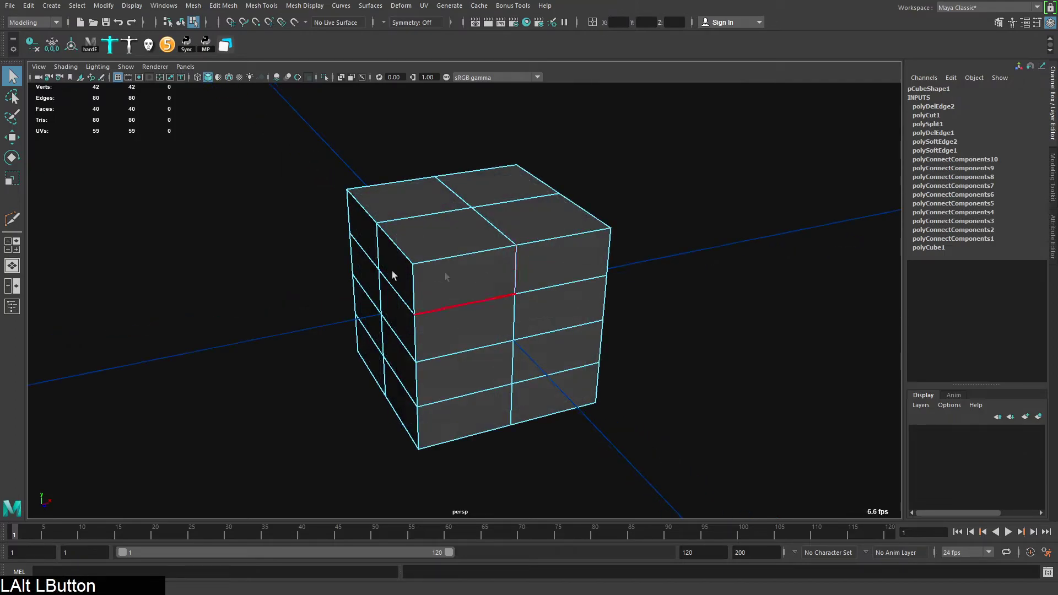
pyautogui.click(12, 219)
pyautogui.click(514, 293)
pyautogui.keyDown('alt'); pyautogui.moveTo(507, 298); pyautogui.dragTo(487, 302, button='right'); pyautogui.keyUp('alt')
pyautogui.keyDown('alt'); pyautogui.moveTo(486, 302); pyautogui.dragTo(467, 273, button='middle'); pyautogui.keyUp('alt')
pyautogui.moveTo(467, 273)
pyautogui.keyDown('alt'); pyautogui.mouseDown(button='right')
pyautogui.moveTo(480, 271)
pyautogui.moveTo(479, 255)
pyautogui.moveTo(532, 275)
pyautogui.moveTo(526, 226)
pyautogui.mouseUp(button='right'); pyautogui.keyUp('alt')
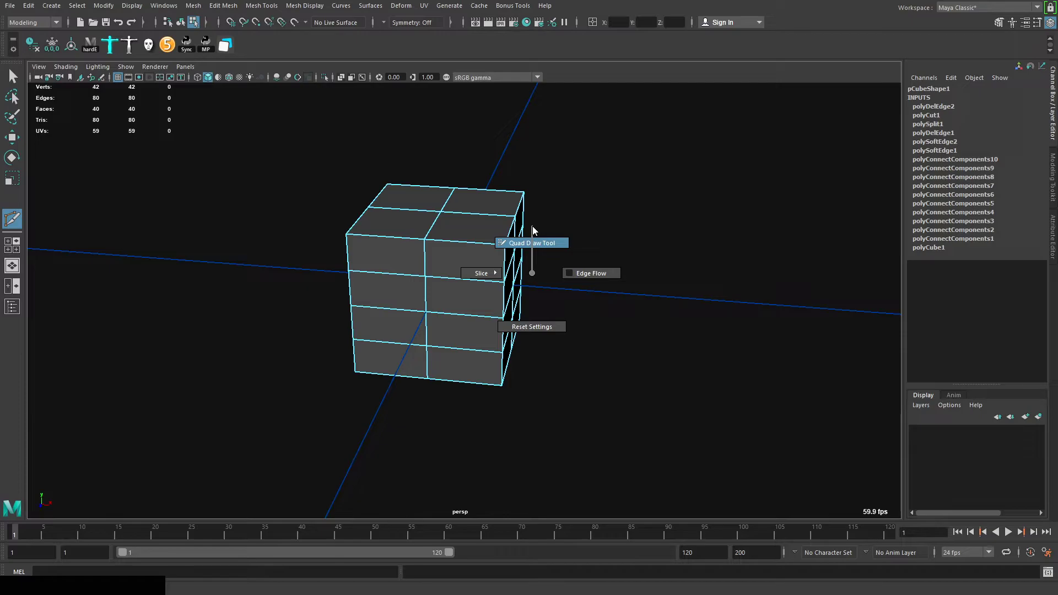
pyautogui.keyDown('ctrl'); pyautogui.keyDown('shift'); pyautogui.moveTo(532, 231); pyautogui.dragTo(532, 231, button='right'); pyautogui.keyUp('shift'); pyautogui.keyUp('ctrl')
# Pull the cube's top corner vertex inward with the Quad Draw Tool
pyautogui.moveTo(540, 282)
pyautogui.keyDown('alt'); pyautogui.mouseDown(button='right')
pyautogui.moveTo(614, 300)
pyautogui.moveTo(525, 305)
pyautogui.mouseUp(button='right'); pyautogui.keyUp('alt')
pyautogui.keyDown('alt'); pyautogui.moveTo(524, 305); pyautogui.dragTo(502, 289); pyautogui.keyUp('alt')
pyautogui.keyDown('alt'); pyautogui.moveTo(502, 289); pyautogui.dragTo(534, 288, button='middle'); pyautogui.keyUp('alt')
pyautogui.keyDown('alt'); pyautogui.moveTo(534, 289); pyautogui.dragTo(545, 300, button='right'); pyautogui.keyUp('alt')
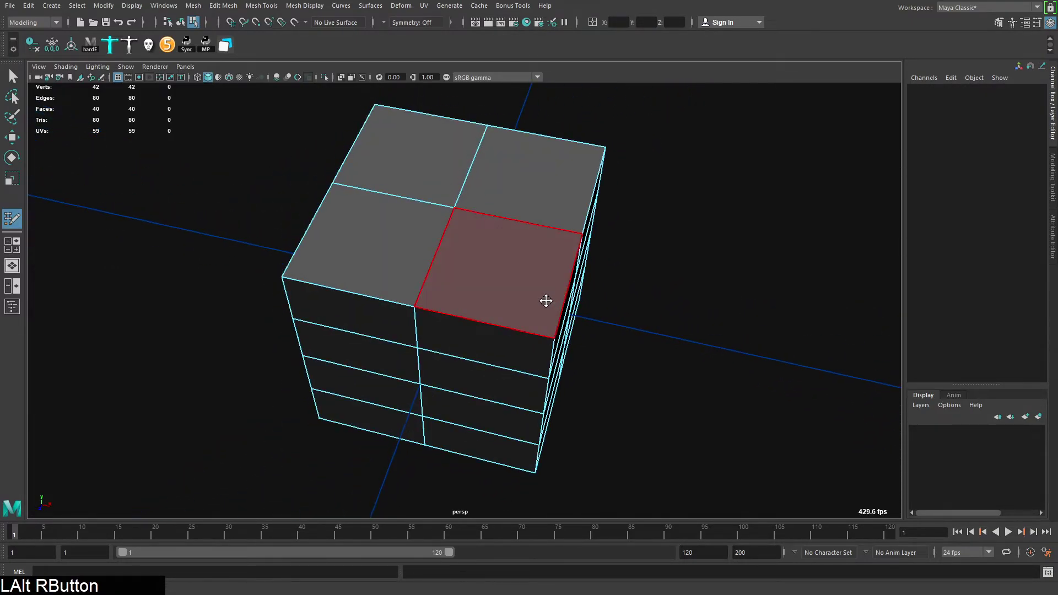
pyautogui.keyDown('alt'); pyautogui.moveTo(545, 300); pyautogui.dragTo(474, 291, button='middle'); pyautogui.keyUp('alt')
pyautogui.keyDown('alt'); pyautogui.moveTo(474, 290); pyautogui.dragTo(459, 243); pyautogui.keyUp('alt')
pyautogui.keyDown('alt'); pyautogui.moveTo(460, 243); pyautogui.dragTo(472, 247, button='right'); pyautogui.keyUp('alt')
pyautogui.keyDown('alt'); pyautogui.moveTo(472, 247); pyautogui.dragTo(441, 260, button='middle'); pyautogui.keyUp('alt')
pyautogui.keyDown('alt'); pyautogui.moveTo(353, 220); pyautogui.dragTo(285, 221); pyautogui.keyUp('alt')
pyautogui.moveTo(267, 173); pyautogui.dragTo(474, 230)
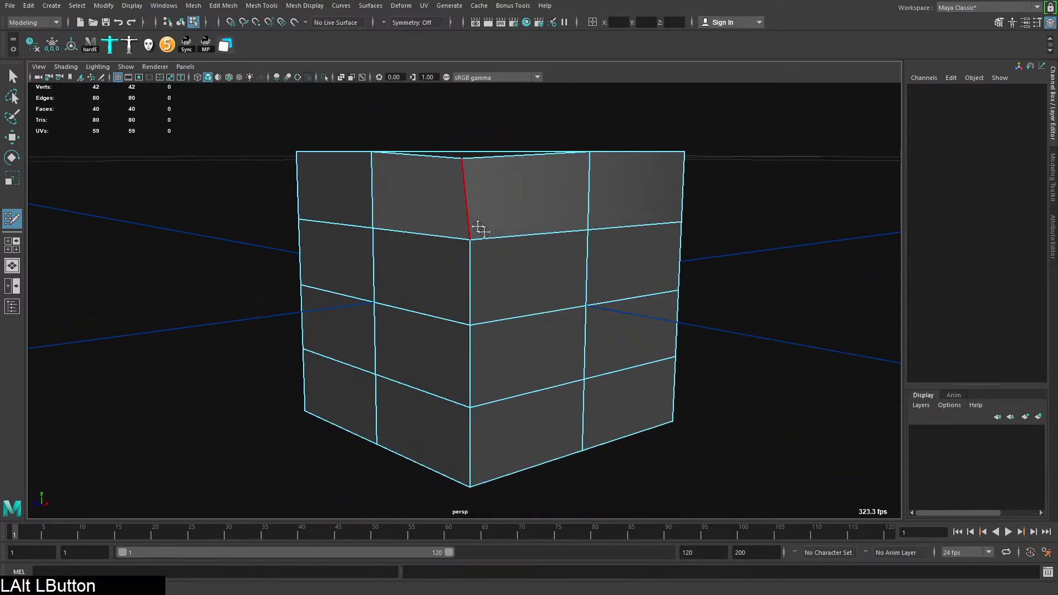
pyautogui.keyDown('alt'); pyautogui.moveTo(475, 229); pyautogui.dragTo(503, 255, button='right'); pyautogui.keyUp('alt')
pyautogui.moveTo(503, 255)
pyautogui.keyDown('alt'); pyautogui.mouseDown()
pyautogui.moveTo(546, 308)
pyautogui.moveTo(515, 359)
pyautogui.moveTo(517, 252)
pyautogui.mouseUp(); pyautogui.keyUp('alt')
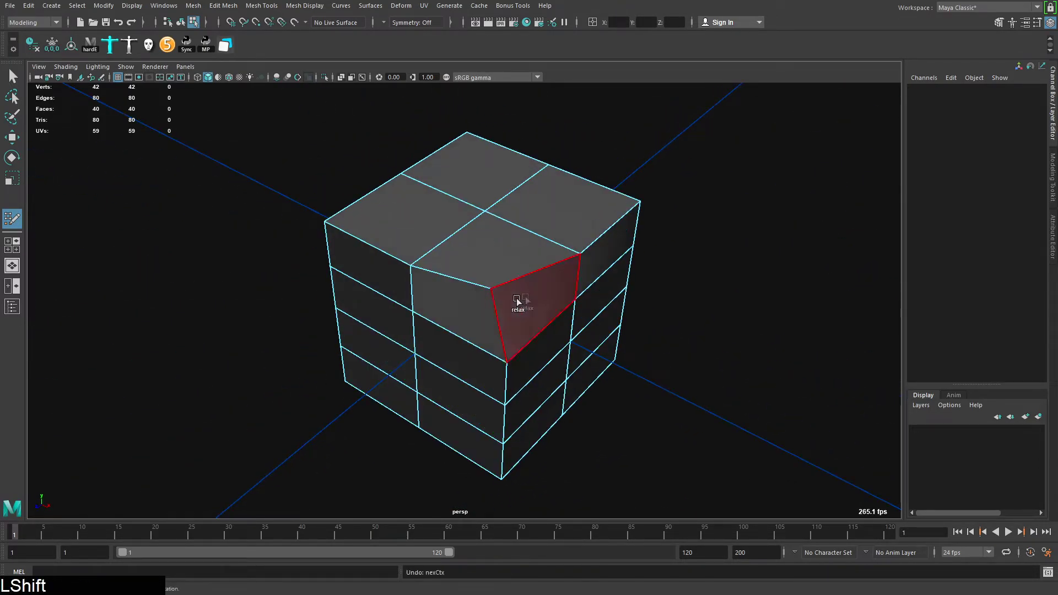
# Relax the mesh around the cube's corner with Quad Draw, and undo all the Quad Draw edits
pyautogui.moveTo(517, 301)
pyautogui.keyDown('shift'); pyautogui.mouseDown()
pyautogui.moveTo(484, 267)
pyautogui.moveTo(565, 295)
pyautogui.moveTo(447, 314)
pyautogui.moveTo(466, 274)
pyautogui.moveTo(548, 324)
pyautogui.moveTo(591, 306)
pyautogui.moveTo(463, 275)
pyautogui.mouseUp(); pyautogui.keyUp('shift')
pyautogui.moveTo(463, 276)
pyautogui.keyDown('alt'); pyautogui.mouseDown()
pyautogui.moveTo(560, 279)
pyautogui.moveTo(545, 289)
pyautogui.mouseUp(); pyautogui.keyUp('alt')
pyautogui.moveTo(546, 290)
pyautogui.keyDown('alt'); pyautogui.mouseDown()
pyautogui.moveTo(505, 288)
pyautogui.moveTo(523, 333)
pyautogui.mouseUp(); pyautogui.keyUp('alt')
pyautogui.keyDown('shift'); pyautogui.moveTo(524, 333); pyautogui.dragTo(468, 330); pyautogui.keyUp('shift')
pyautogui.moveTo(469, 331)
pyautogui.keyDown('alt'); pyautogui.mouseDown()
pyautogui.moveTo(507, 255)
pyautogui.moveTo(629, 281)
pyautogui.moveTo(548, 281)
pyautogui.moveTo(588, 293)
pyautogui.mouseUp(); pyautogui.keyUp('alt')
pyautogui.hotkey('ctrl', 'z')
pyautogui.hotkey('ctrl', 'z')
pyautogui.hotkey('ctrl', 'z')
pyautogui.hotkey('ctrl', 'z')
pyautogui.hotkey('ctrl', 'z')
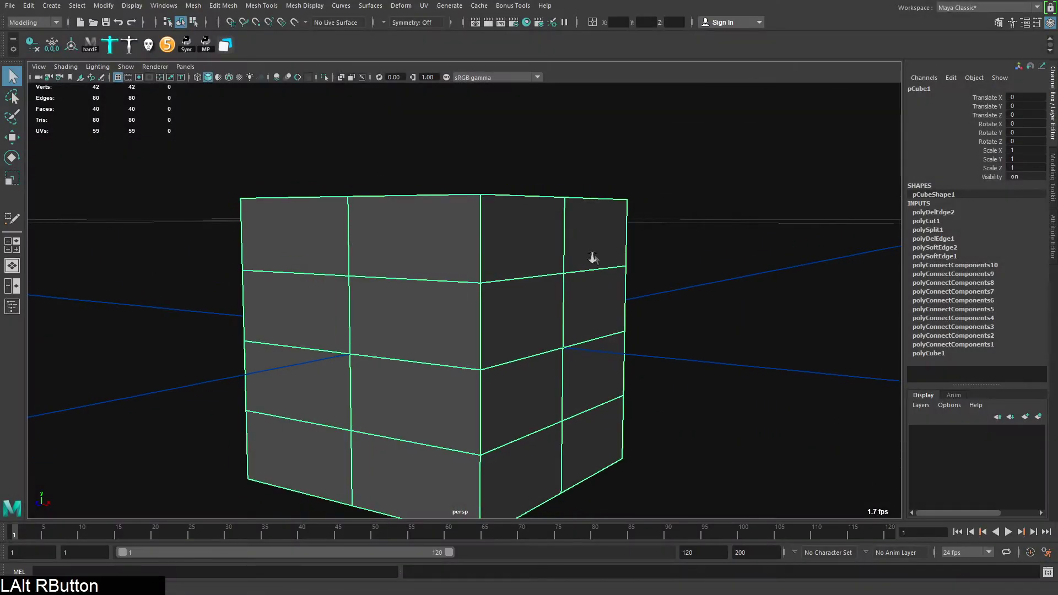
# Select half of the top edge on the cube's side face and activate the Move tool
pyautogui.keyDown('alt'); pyautogui.moveTo(593, 255); pyautogui.dragTo(629, 271); pyautogui.keyUp('alt')
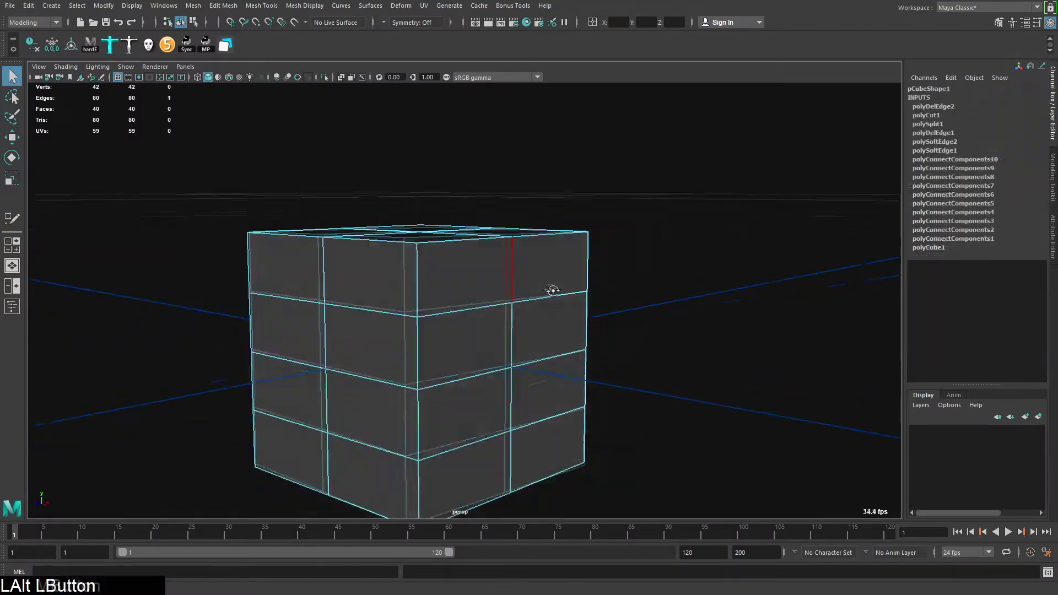
pyautogui.moveTo(555, 288)
pyautogui.keyDown('alt'); pyautogui.mouseDown()
pyautogui.moveTo(607, 328)
pyautogui.moveTo(574, 295)
pyautogui.mouseUp(); pyautogui.keyUp('alt')
pyautogui.keyDown('alt'); pyautogui.moveTo(574, 295); pyautogui.dragTo(499, 242, button='right'); pyautogui.keyUp('alt')
pyautogui.keyDown('alt'); pyautogui.moveTo(499, 243); pyautogui.dragTo(479, 246); pyautogui.keyUp('alt')
pyautogui.keyDown('alt'); pyautogui.moveTo(478, 246); pyautogui.dragTo(470, 230, button='middle'); pyautogui.keyUp('alt')
pyautogui.keyDown('alt'); pyautogui.moveTo(470, 230); pyautogui.dragTo(453, 229); pyautogui.keyUp('alt')
pyautogui.keyDown('alt'); pyautogui.moveTo(453, 229); pyautogui.dragTo(488, 256, button='right'); pyautogui.keyUp('alt')
pyautogui.keyDown('alt'); pyautogui.moveTo(487, 256); pyautogui.dragTo(546, 279); pyautogui.keyUp('alt')
pyautogui.keyDown('alt'); pyautogui.moveTo(546, 279); pyautogui.dragTo(584, 265, button='right'); pyautogui.keyUp('alt')
pyautogui.keyDown('alt'); pyautogui.moveTo(584, 265); pyautogui.dragTo(577, 266); pyautogui.keyUp('alt')
pyautogui.press('w')
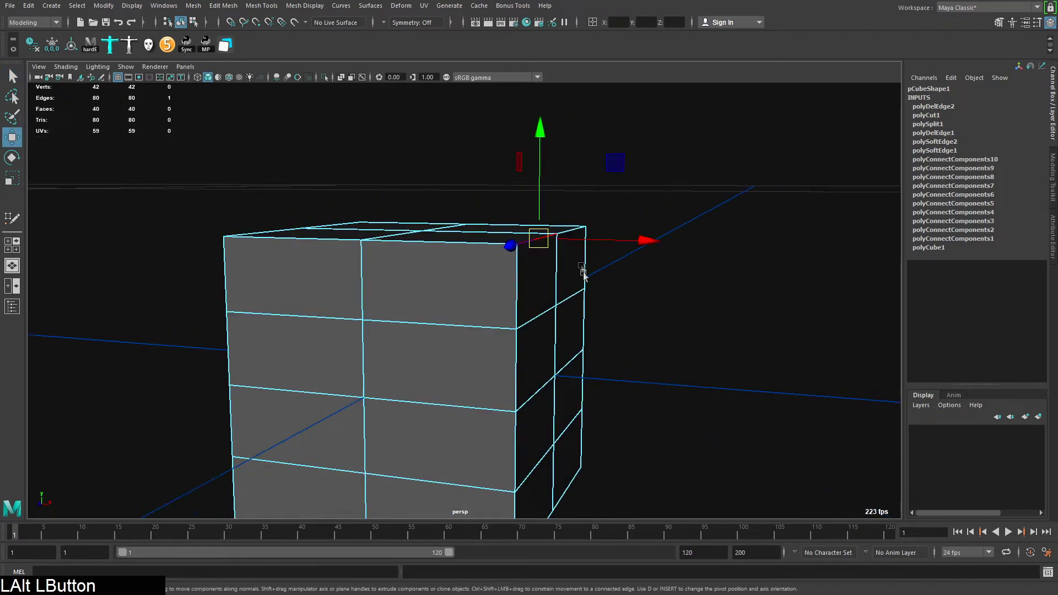
# Try editing the selected edge's pivot, and undo the change
pyautogui.keyDown('alt'); pyautogui.moveTo(584, 273); pyautogui.dragTo(621, 200, button='right'); pyautogui.keyUp('alt')
pyautogui.press('d')
pyautogui.moveTo(602, 202); pyautogui.dragTo(636, 216)
pyautogui.hotkey('ctrl', 'z')
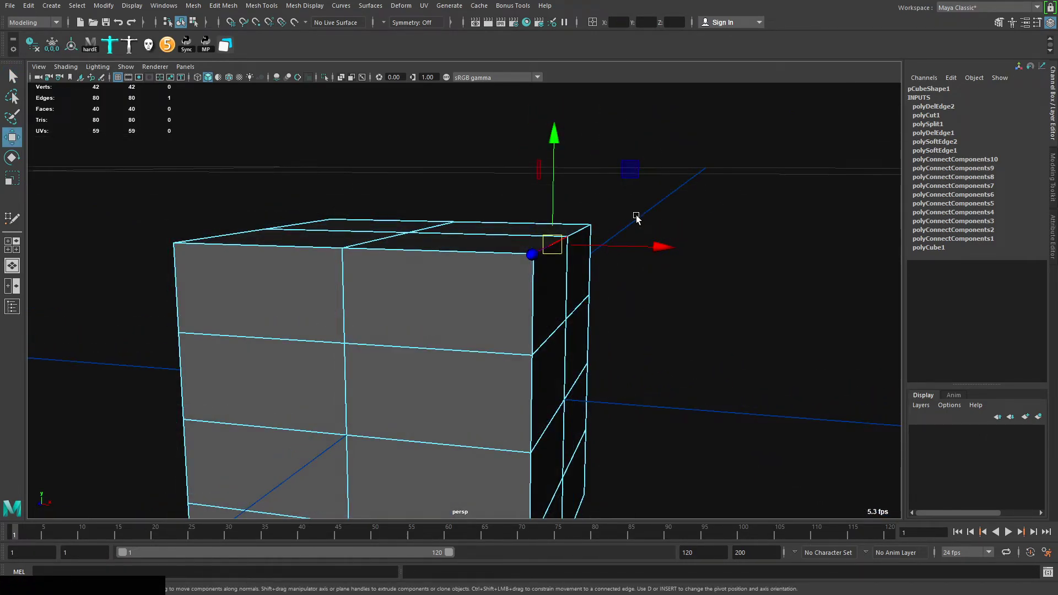
# Apply Transform Component to the selected edge, and undo the adjustment made with its manipulator
pyautogui.keyDown('shift'); pyautogui.rightClick(683, 190); pyautogui.keyUp('shift')
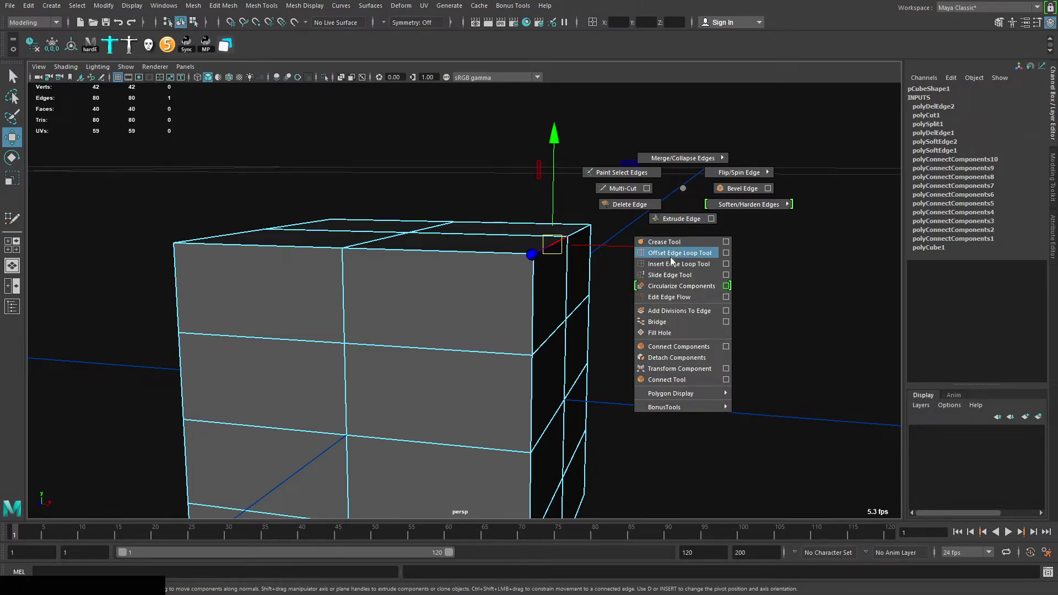
pyautogui.click(692, 371)
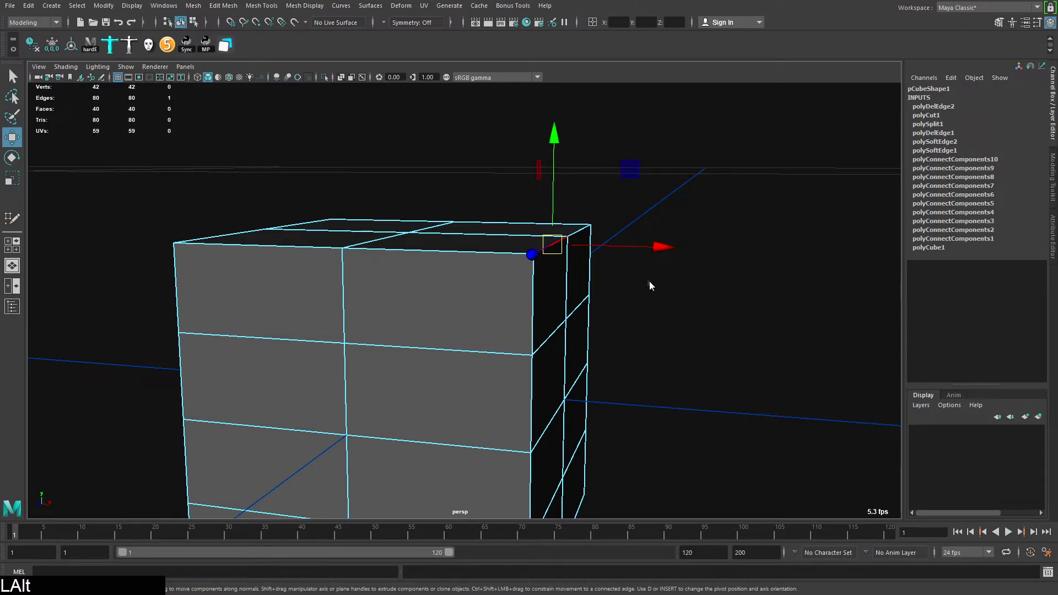
pyautogui.keyDown('alt'); pyautogui.moveTo(647, 266); pyautogui.dragTo(610, 181); pyautogui.keyUp('alt')
pyautogui.hotkey('ctrl', 'z')
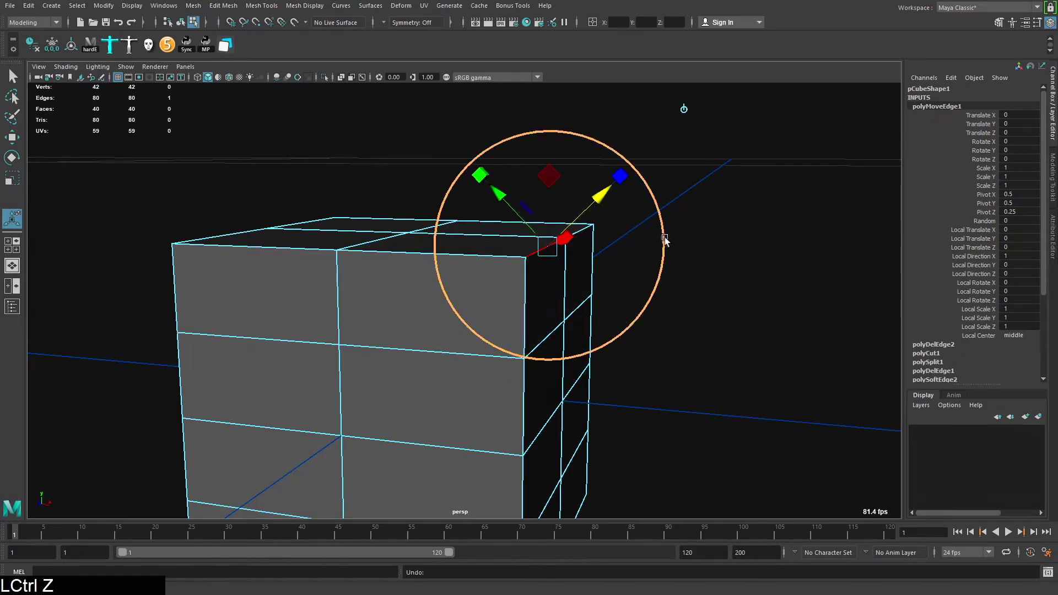
pyautogui.keyDown('alt'); pyautogui.moveTo(666, 238); pyautogui.dragTo(623, 250, button='right'); pyautogui.keyUp('alt')
# Try moving the selected edge with the Move tool, and undo the move
pyautogui.press('w')
pyautogui.keyDown('alt'); pyautogui.moveTo(638, 293); pyautogui.dragTo(601, 276); pyautogui.keyUp('alt')
pyautogui.keyDown('alt'); pyautogui.moveTo(601, 276); pyautogui.dragTo(654, 276, button='middle'); pyautogui.keyUp('alt')
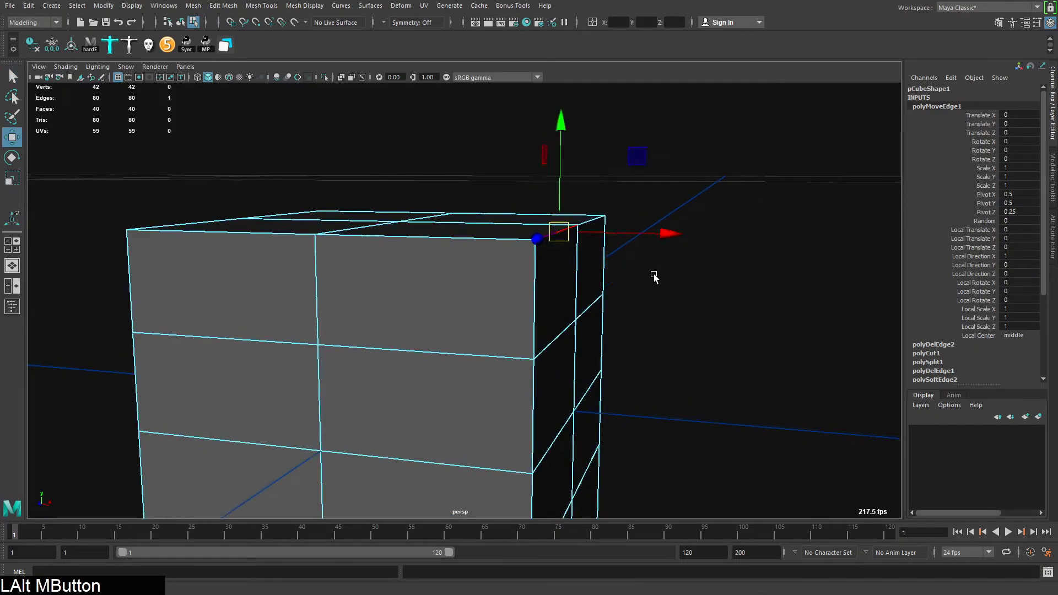
pyautogui.keyDown('alt'); pyautogui.moveTo(655, 276); pyautogui.dragTo(642, 274); pyautogui.keyUp('alt')
pyautogui.press('w')
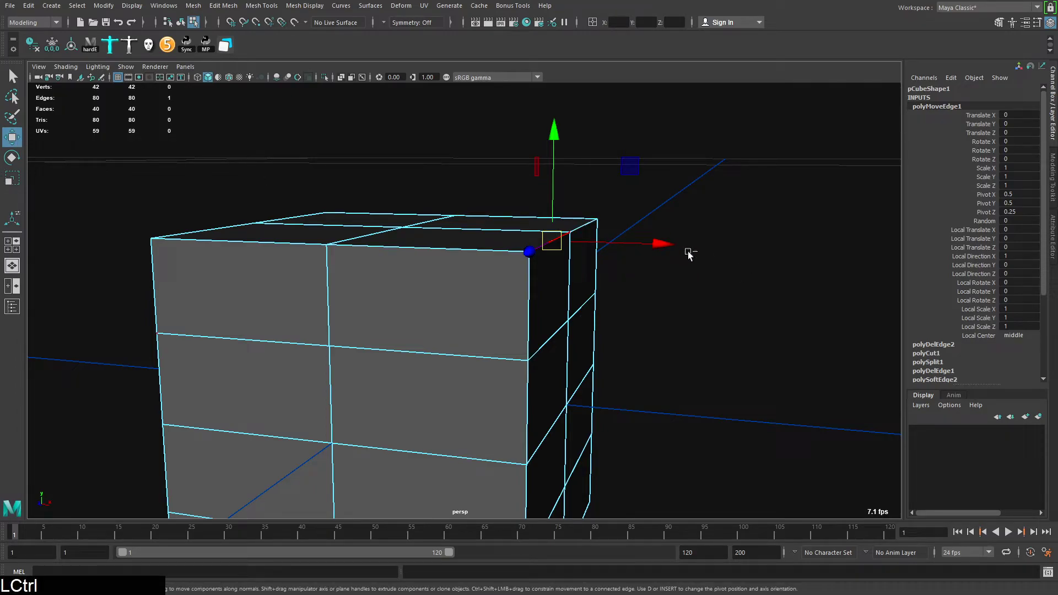
pyautogui.moveTo(664, 260)
pyautogui.keyDown('ctrl'); pyautogui.mouseDown(button='middle')
pyautogui.moveTo(727, 263)
pyautogui.moveTo(657, 274)
pyautogui.mouseUp(button='middle'); pyautogui.keyUp('ctrl')
pyautogui.hotkey('ctrl', 'z')
# Connect components on the cube's mesh and delete the resulting edges
pyautogui.press('q')
pyautogui.keyDown('alt'); pyautogui.moveTo(573, 290); pyautogui.dragTo(474, 309); pyautogui.keyUp('alt')
pyautogui.moveTo(531, 316); pyautogui.dragTo(444, 299, button='right')
pyautogui.click(395, 251)
pyautogui.keyDown('alt'); pyautogui.moveTo(444, 298); pyautogui.dragTo(430, 296); pyautogui.keyUp('alt')
pyautogui.keyDown('alt'); pyautogui.moveTo(450, 419); pyautogui.dragTo(449, 366, button='middle'); pyautogui.keyUp('alt')
pyautogui.moveTo(449, 367); pyautogui.dragTo(425, 298, button='right')
pyautogui.keyDown('alt'); pyautogui.moveTo(506, 352); pyautogui.dragTo(479, 347, button='right'); pyautogui.keyUp('alt')
pyautogui.keyDown('alt'); pyautogui.moveTo(480, 347); pyautogui.dragTo(457, 334); pyautogui.keyUp('alt')
pyautogui.press('w')
pyautogui.keyDown('ctrl'); pyautogui.moveTo(573, 244); pyautogui.dragTo(614, 253, button='middle'); pyautogui.keyUp('ctrl')
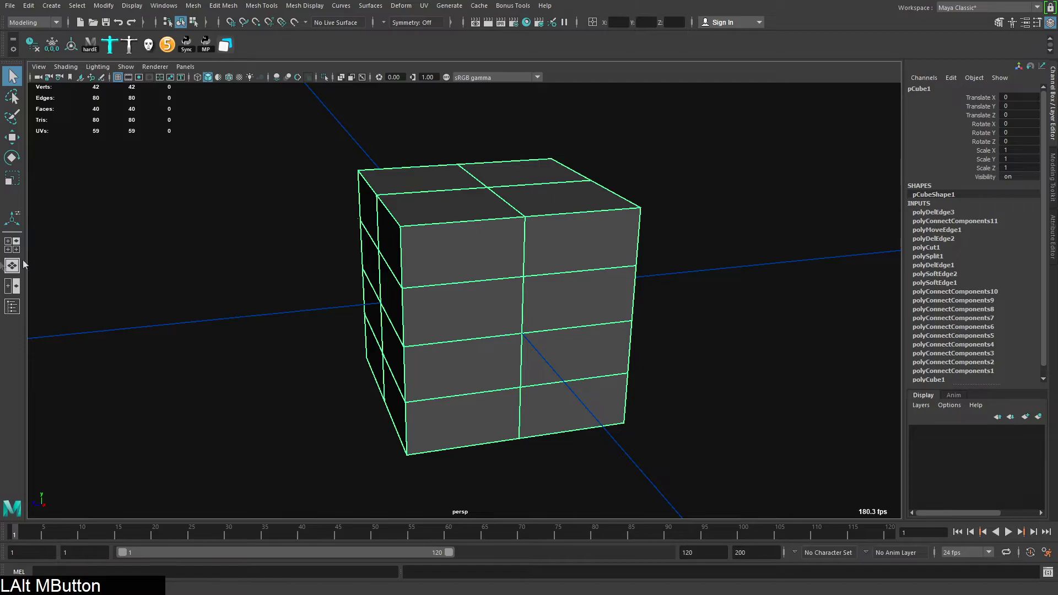
# Select the whole cube and open the Move Tool's settings, keeping the cube in view beside them
pyautogui.doubleClick(12, 138)
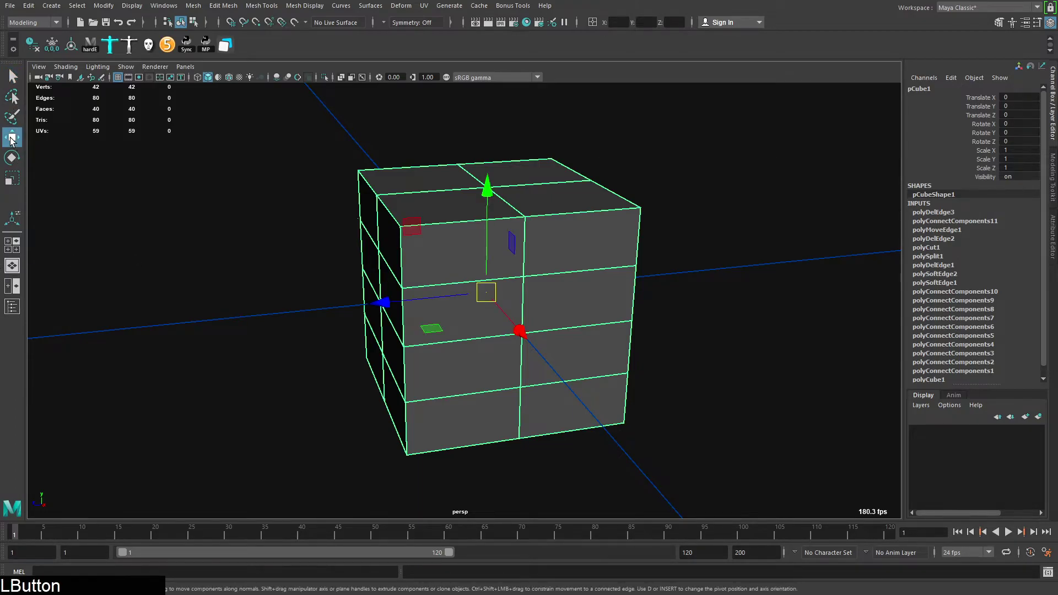
pyautogui.moveTo(265, 105); pyautogui.dragTo(240, 91)
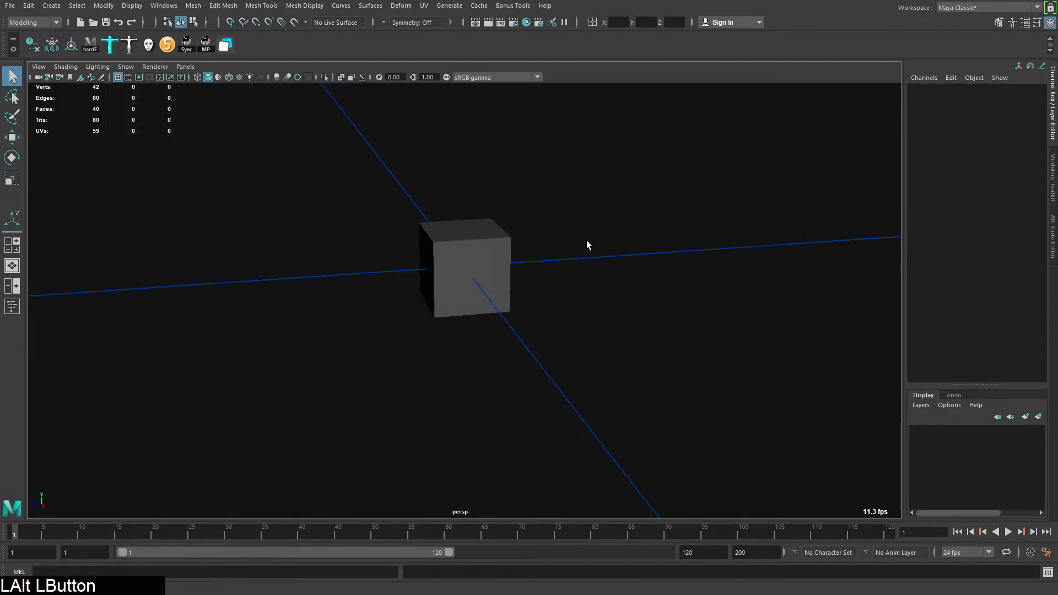
pyautogui.keyDown('alt'); pyautogui.moveTo(589, 243); pyautogui.dragTo(524, 255); pyautogui.keyUp('alt')
pyautogui.click(524, 255)
pyautogui.keyDown('alt'); pyautogui.moveTo(546, 265); pyautogui.dragTo(596, 284, button='middle'); pyautogui.keyUp('alt')
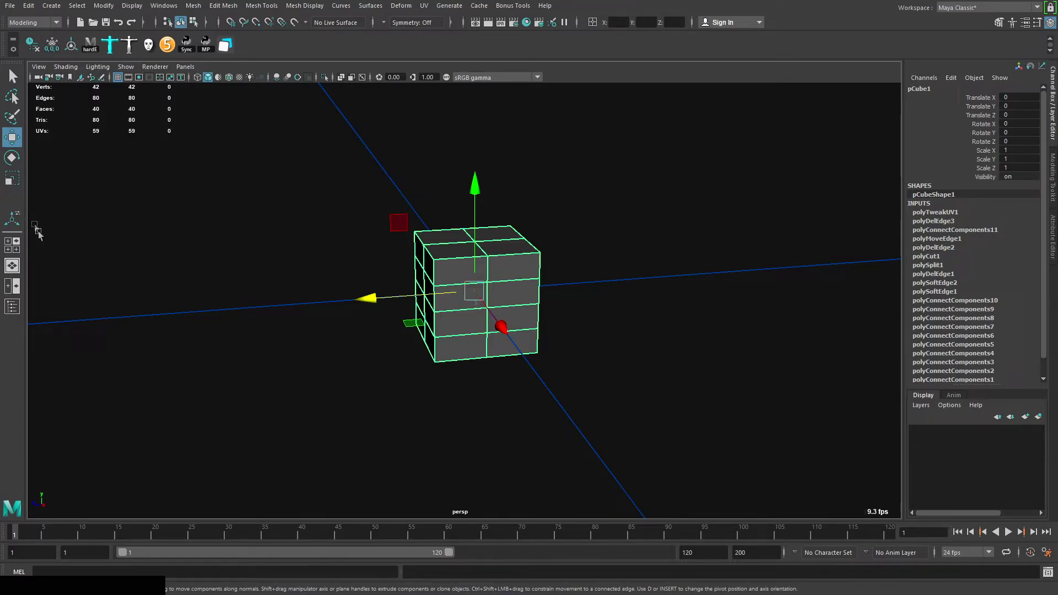
pyautogui.doubleClick(16, 141)
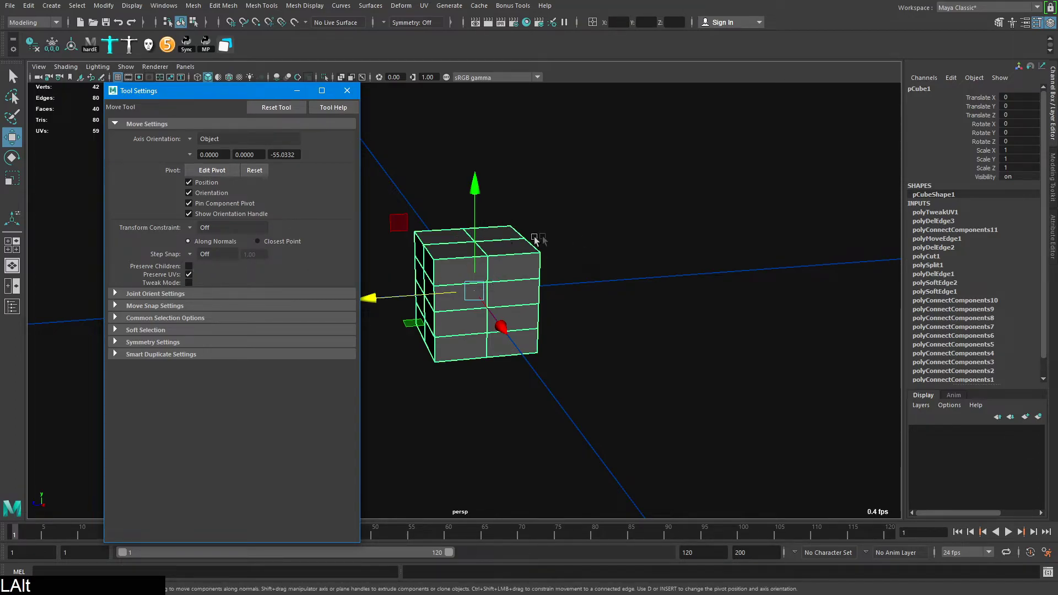
pyautogui.keyDown('alt'); pyautogui.moveTo(534, 238); pyautogui.dragTo(642, 243); pyautogui.keyUp('alt')
pyautogui.moveTo(642, 243)
pyautogui.keyDown('alt'); pyautogui.mouseDown(button='middle')
pyautogui.moveTo(634, 231)
pyautogui.moveTo(631, 252)
pyautogui.mouseUp(button='middle'); pyautogui.keyUp('alt')
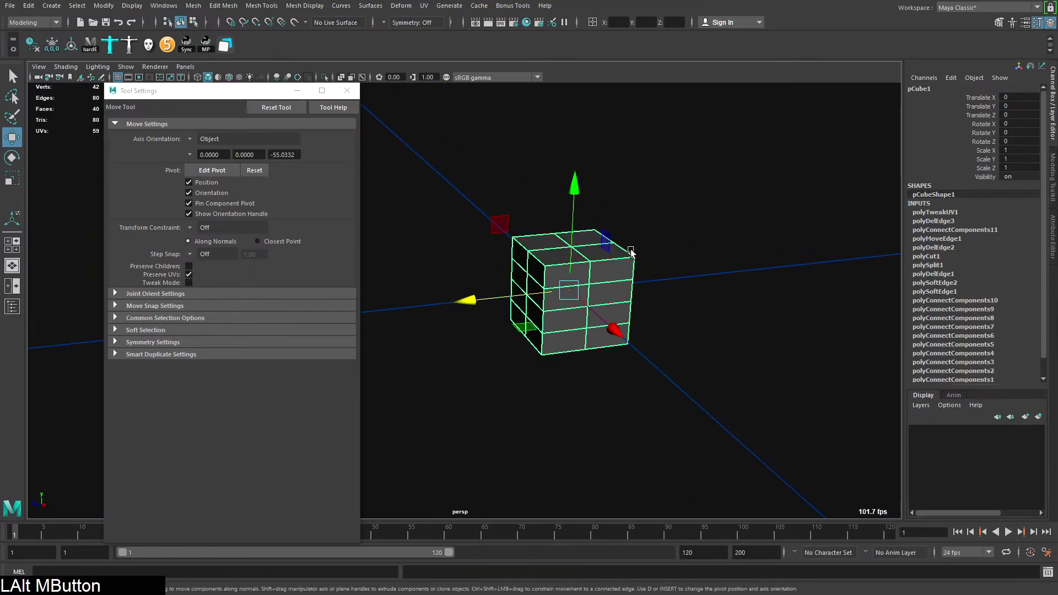
pyautogui.keyDown('alt'); pyautogui.moveTo(631, 252); pyautogui.dragTo(598, 267, button='right'); pyautogui.keyUp('alt')
pyautogui.keyDown('alt'); pyautogui.moveTo(597, 266); pyautogui.dragTo(631, 232, button='middle'); pyautogui.keyUp('alt')
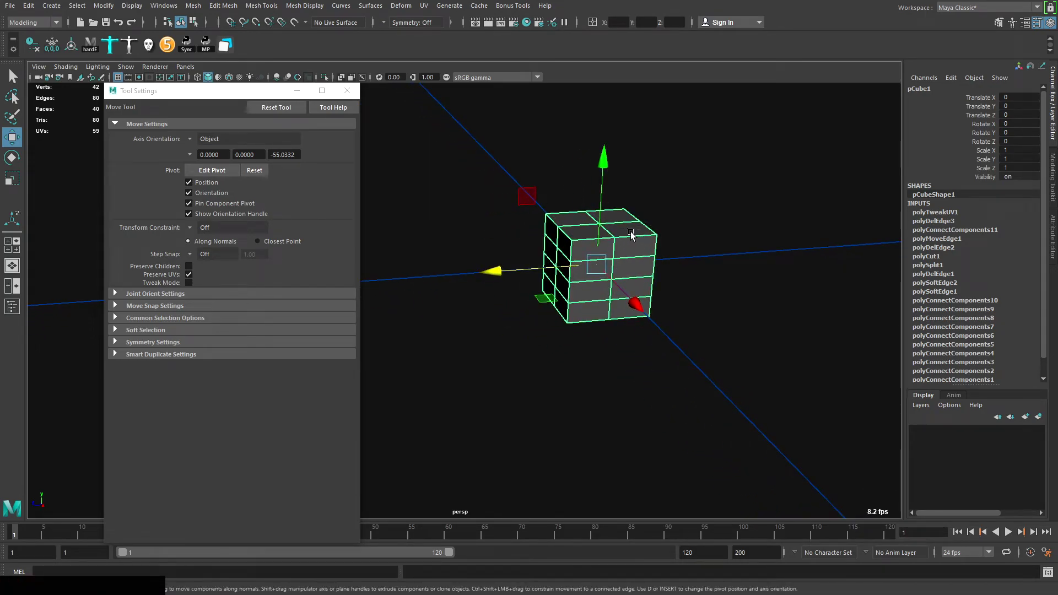
# Set the Move tool's Step Snap to Relative with a step of 2.00, and switch it back to Off
pyautogui.press('j')
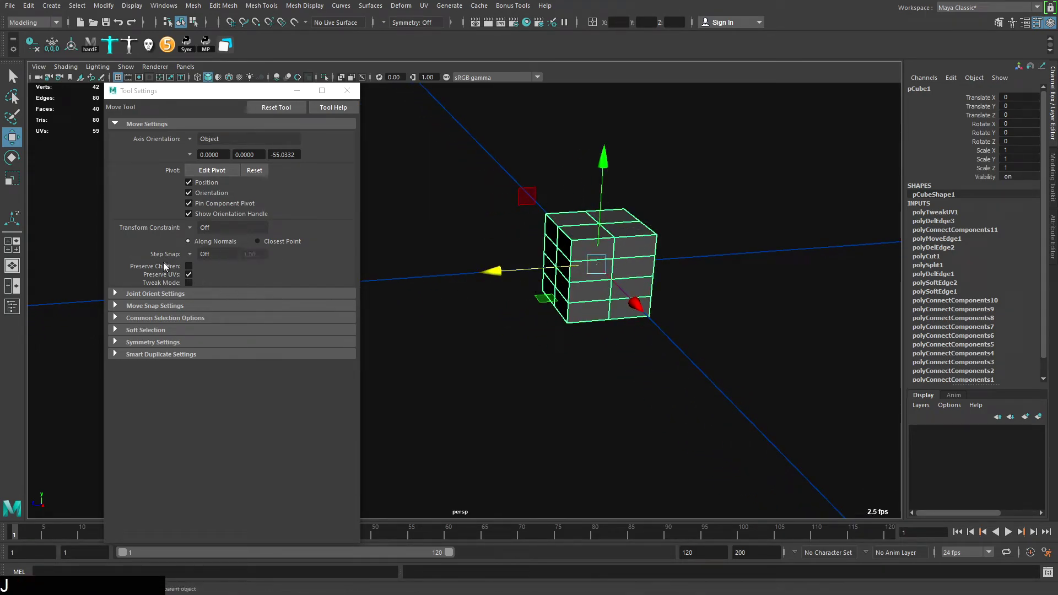
pyautogui.moveTo(507, 273)
pyautogui.mouseDown()
pyautogui.moveTo(466, 272)
pyautogui.moveTo(496, 267)
pyautogui.mouseUp()
pyautogui.press('j')
pyautogui.click(195, 255)
pyautogui.click(204, 270)
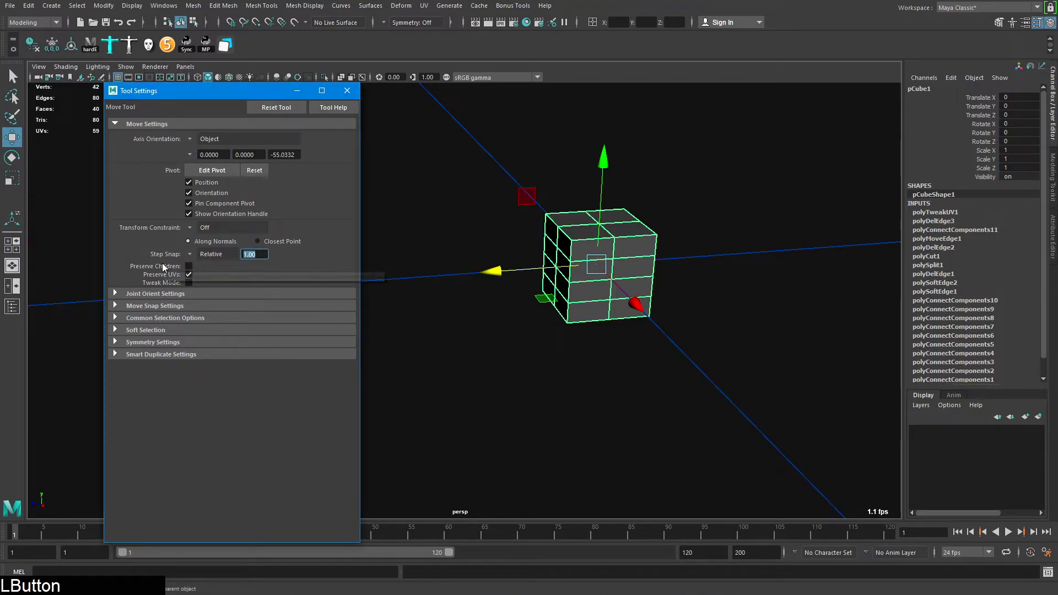
pyautogui.press('Return')
pyautogui.click(189, 254)
pyautogui.click(215, 255)
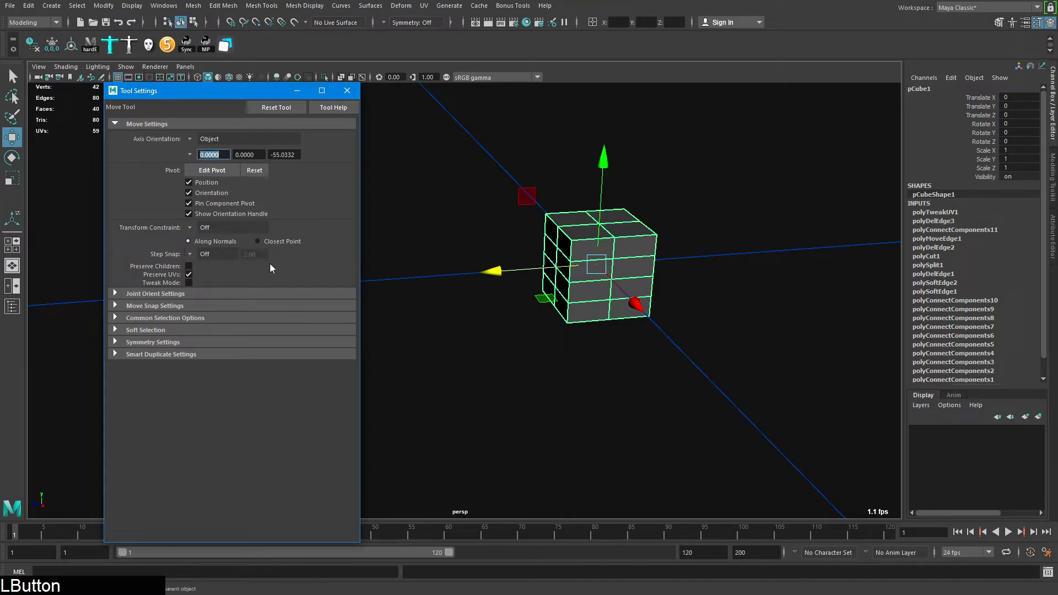
# Temporarily toggle step snapping in the viewport while examining the Step Snap option in the Move Tool settings
pyautogui.keyDown('alt'); pyautogui.moveTo(623, 274); pyautogui.dragTo(603, 274, button='right'); pyautogui.keyUp('alt')
pyautogui.keyDown('alt'); pyautogui.moveTo(603, 274); pyautogui.dragTo(593, 272, button='middle'); pyautogui.keyUp('alt')
pyautogui.press('j')
pyautogui.click(520, 314)
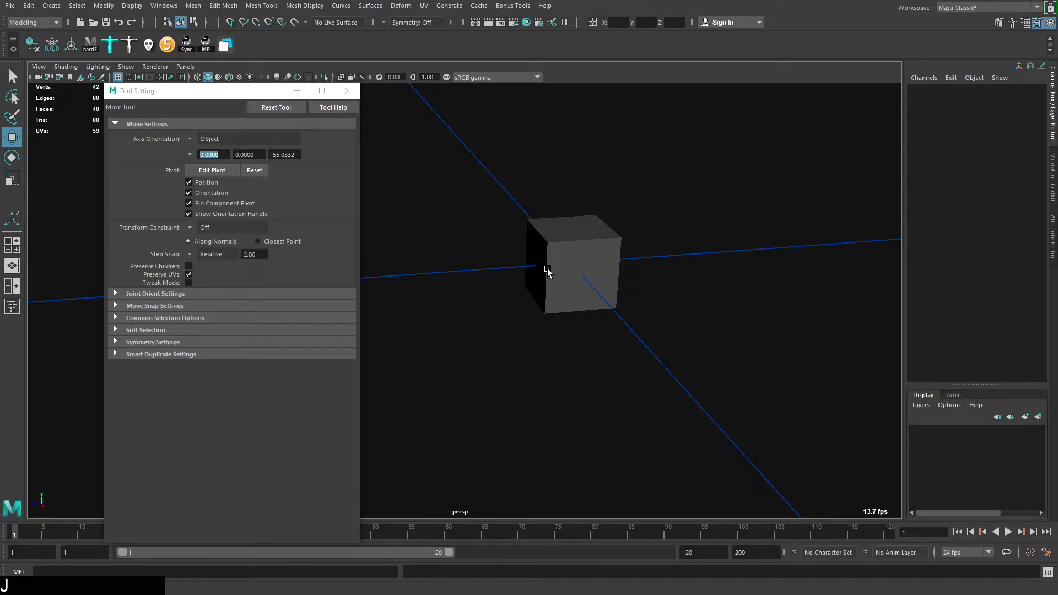
pyautogui.click(207, 254)
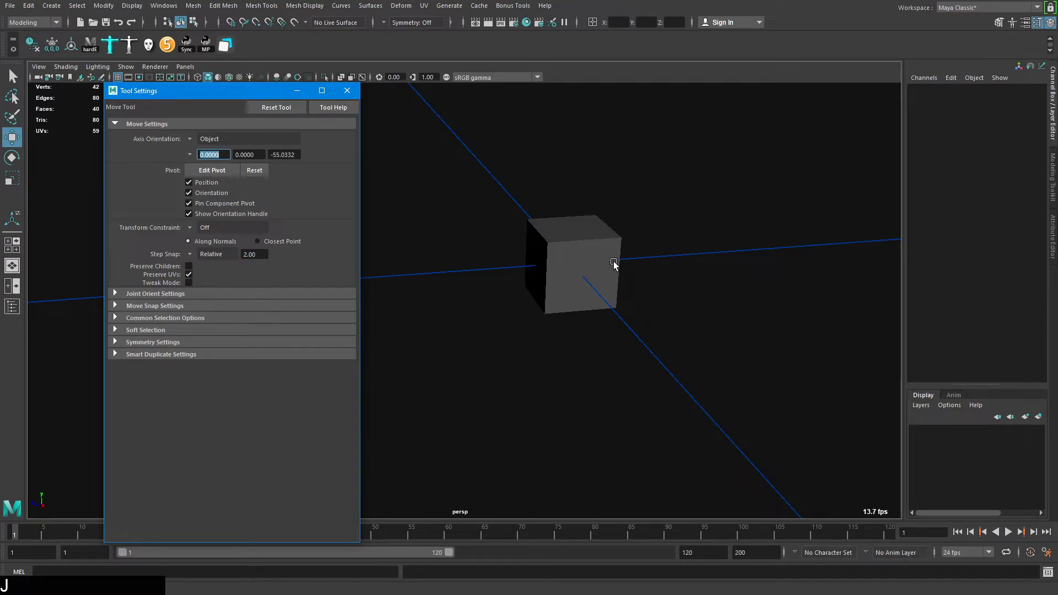
pyautogui.press('j')
pyautogui.click(203, 254)
# Select the cube and try rotating it with the Rotate tool while step snapping is temporarily active
pyautogui.click(612, 253)
pyautogui.keyDown('alt'); pyautogui.moveTo(612, 253); pyautogui.dragTo(617, 287); pyautogui.keyUp('alt')
pyautogui.press('e')
pyautogui.keyDown('alt'); pyautogui.moveTo(543, 279); pyautogui.dragTo(661, 243, button='right'); pyautogui.keyUp('alt')
pyautogui.keyDown('alt'); pyautogui.moveTo(662, 243); pyautogui.dragTo(624, 248, button='middle'); pyautogui.keyUp('alt')
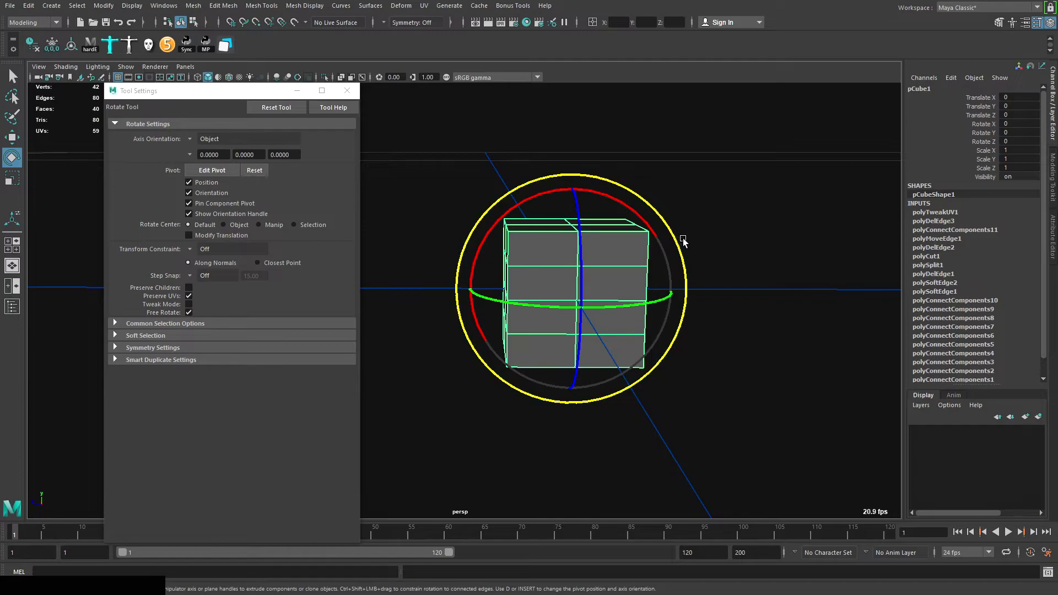
pyautogui.keyDown('alt'); pyautogui.moveTo(637, 240); pyautogui.dragTo(626, 227); pyautogui.keyUp('alt')
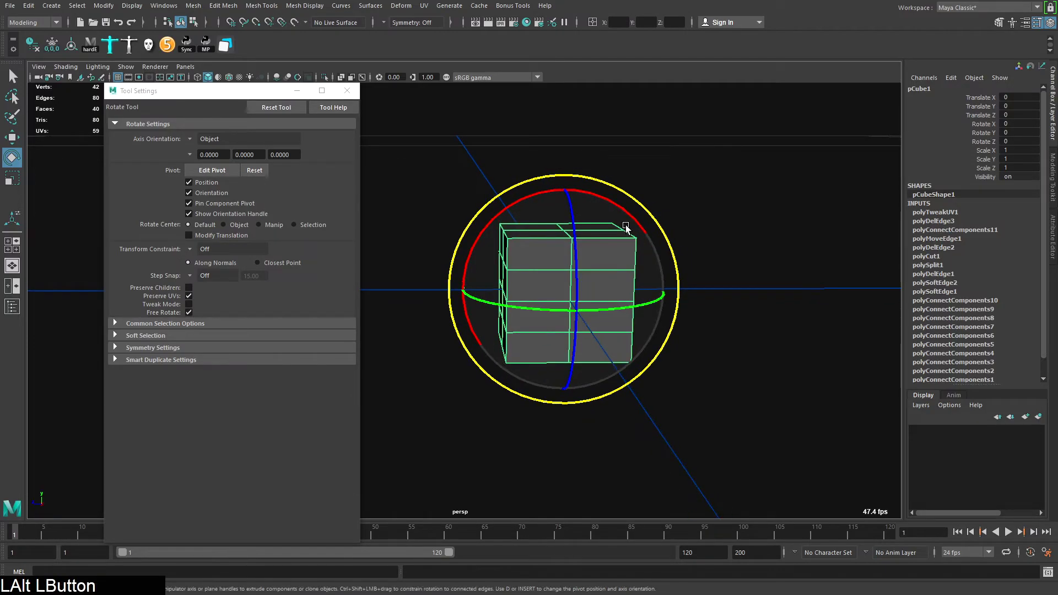
pyautogui.keyDown('alt'); pyautogui.moveTo(666, 233); pyautogui.dragTo(658, 226, button='middle'); pyautogui.keyUp('alt')
pyautogui.press('j')
pyautogui.moveTo(640, 230); pyautogui.dragTo(557, 195)
pyautogui.press('j')
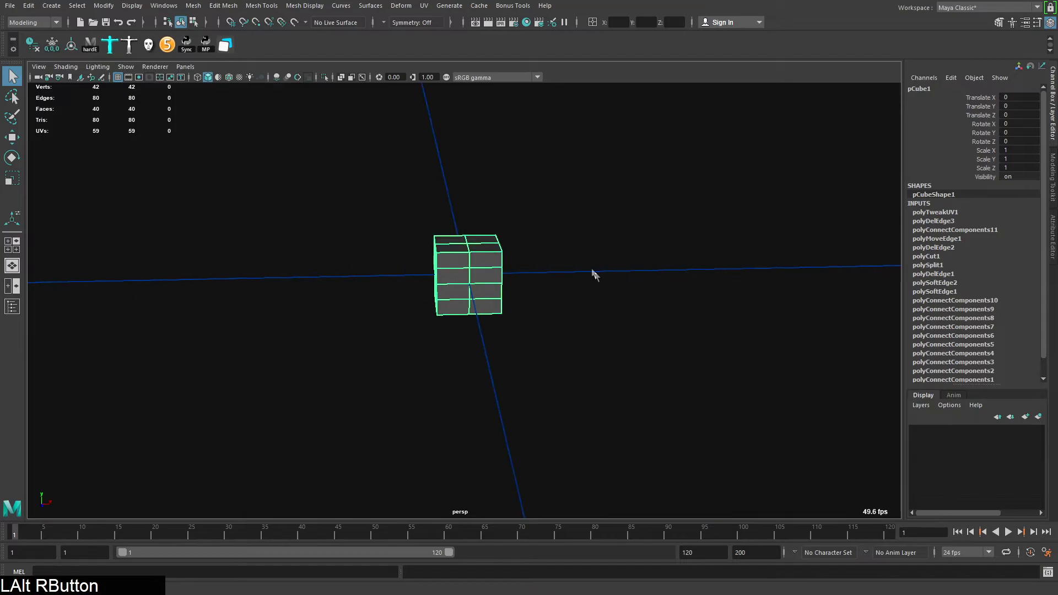
# Move the cube about 2.55 units along X with the Move tool
pyautogui.keyDown('alt'); pyautogui.moveTo(593, 271); pyautogui.dragTo(629, 275, button='right'); pyautogui.keyUp('alt')
pyautogui.keyDown('alt'); pyautogui.moveTo(629, 276); pyautogui.dragTo(565, 302); pyautogui.keyUp('alt')
pyautogui.press('w')
pyautogui.hotkey('ctrl', 'z')
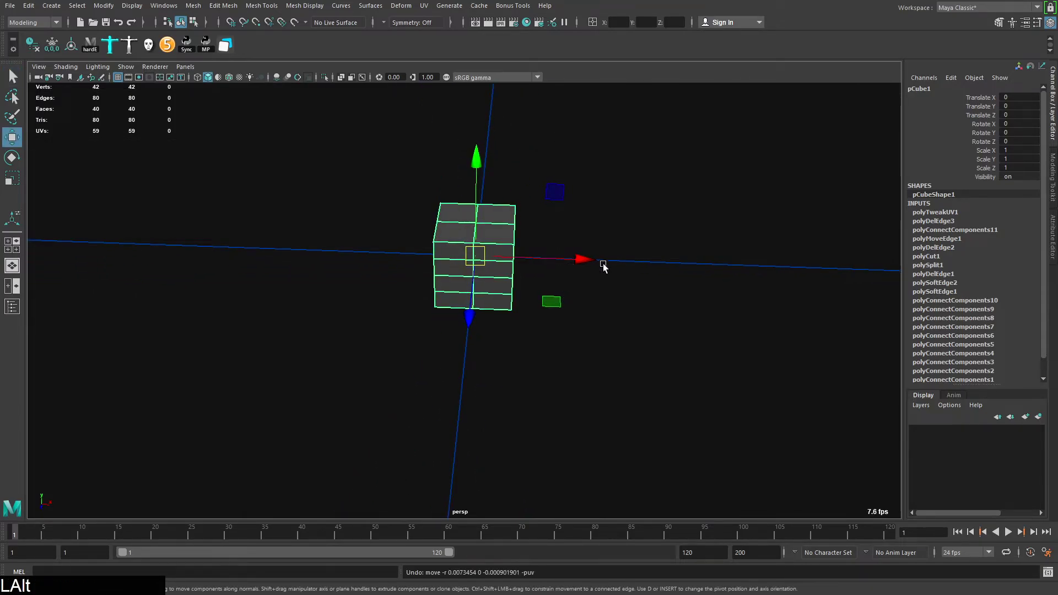
pyautogui.keyDown('alt'); pyautogui.moveTo(603, 267); pyautogui.dragTo(596, 275, button='middle'); pyautogui.keyUp('alt')
pyautogui.moveTo(563, 266); pyautogui.dragTo(759, 259)
pyautogui.keyDown('alt'); pyautogui.moveTo(736, 229); pyautogui.dragTo(670, 260, button='middle'); pyautogui.keyUp('alt')
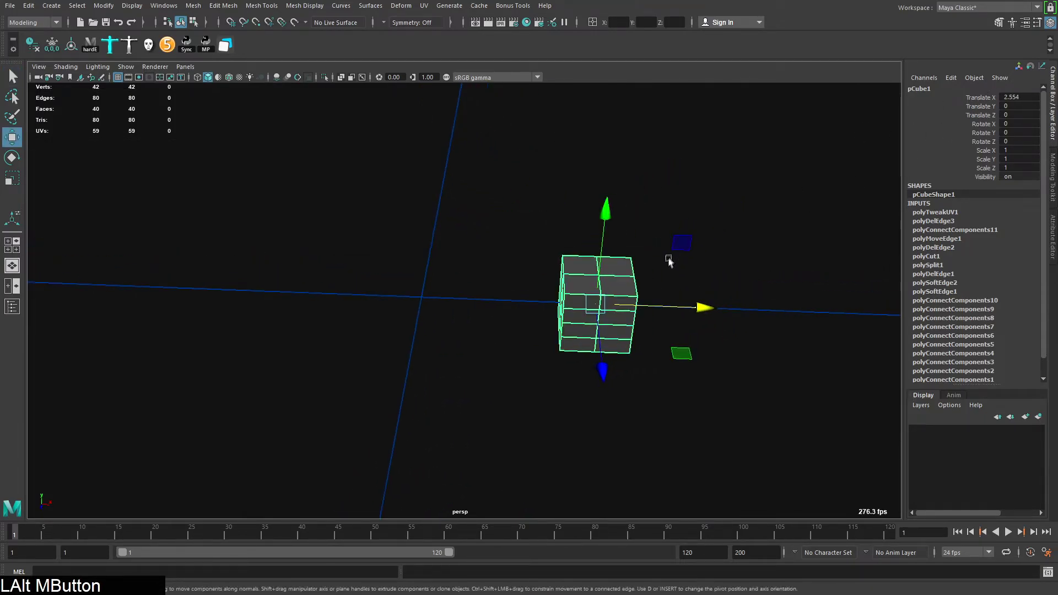
pyautogui.keyDown('alt'); pyautogui.moveTo(669, 261); pyautogui.dragTo(679, 232); pyautogui.keyUp('alt')
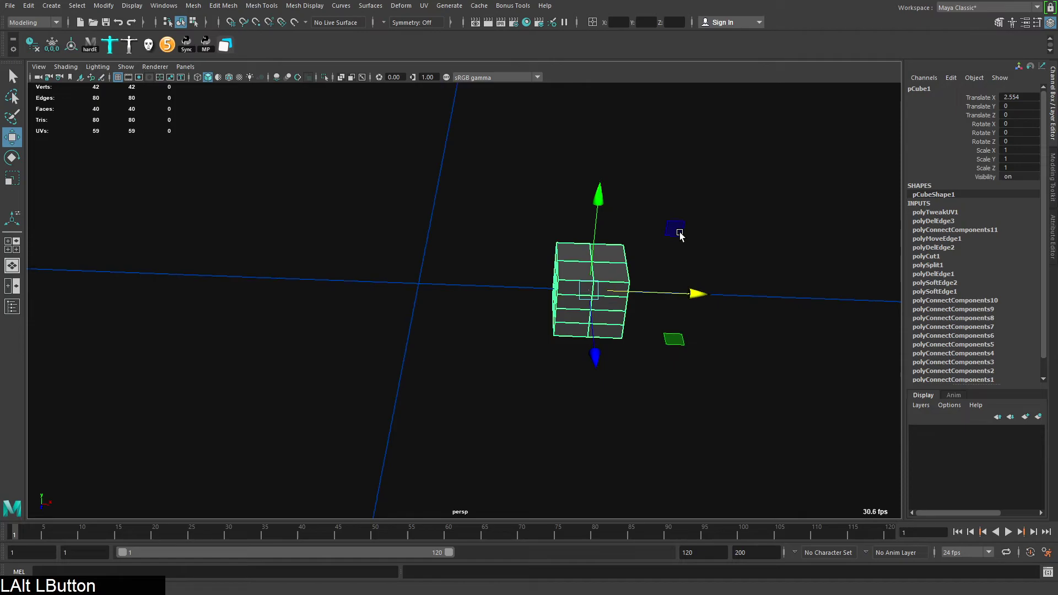
# Delete the cube's history and freeze its transformations, undoing the extra move made after freezing
pyautogui.click(31, 45)
pyautogui.click(52, 45)
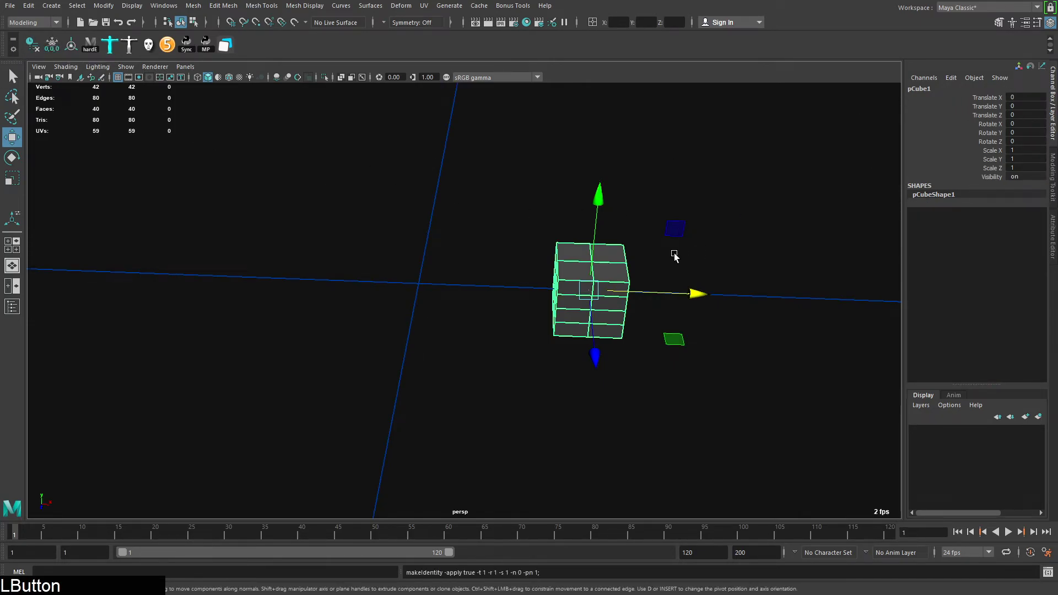
pyautogui.hotkey('ctrl', 'z')
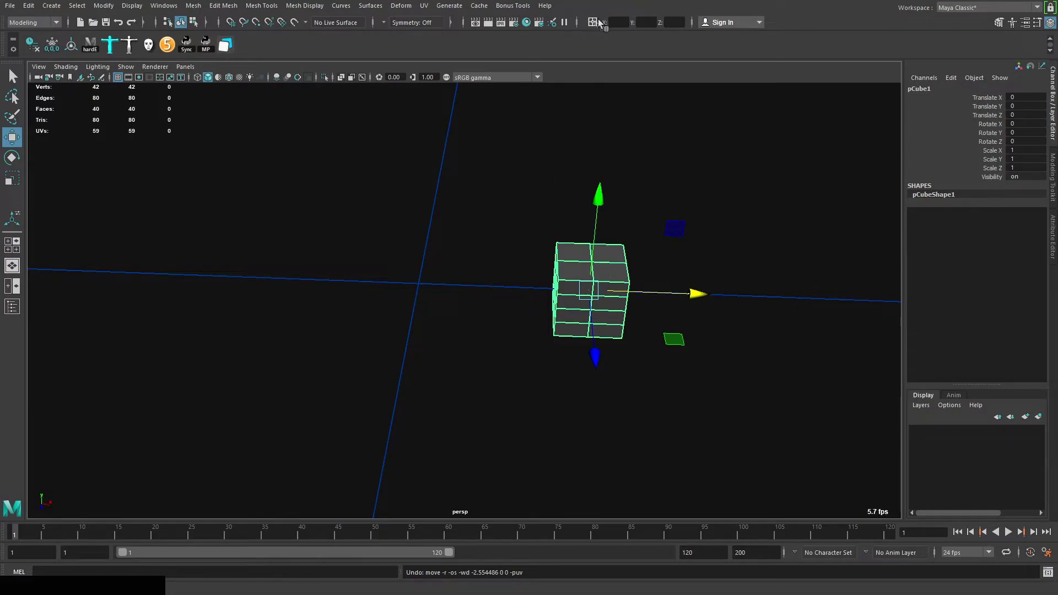
# Return the cube to the world origin along X with an absolute transform X value of 0
pyautogui.click(620, 22)
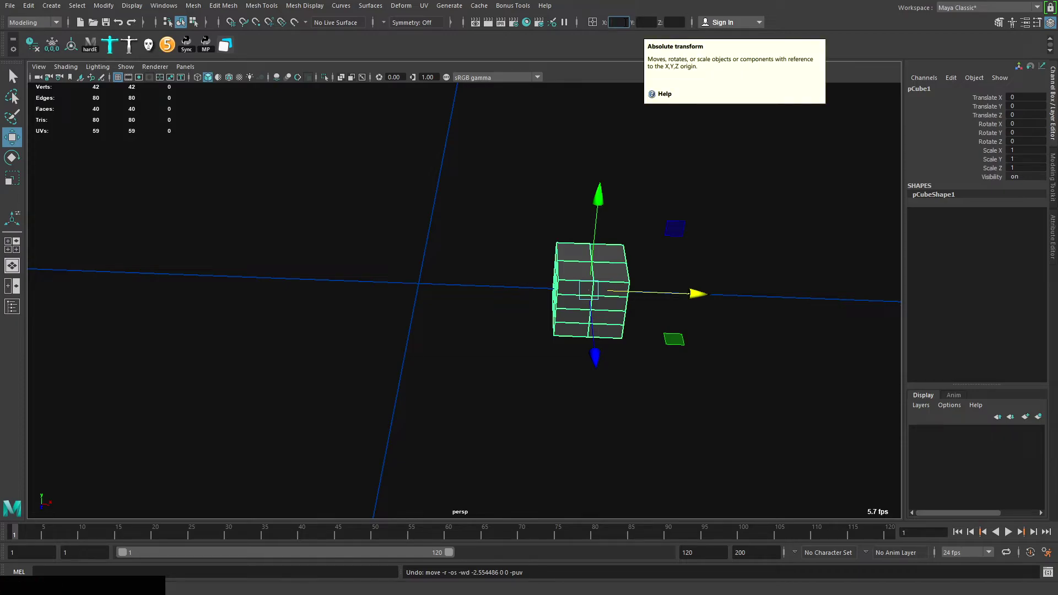
pyautogui.write('0')
pyautogui.press('Return')
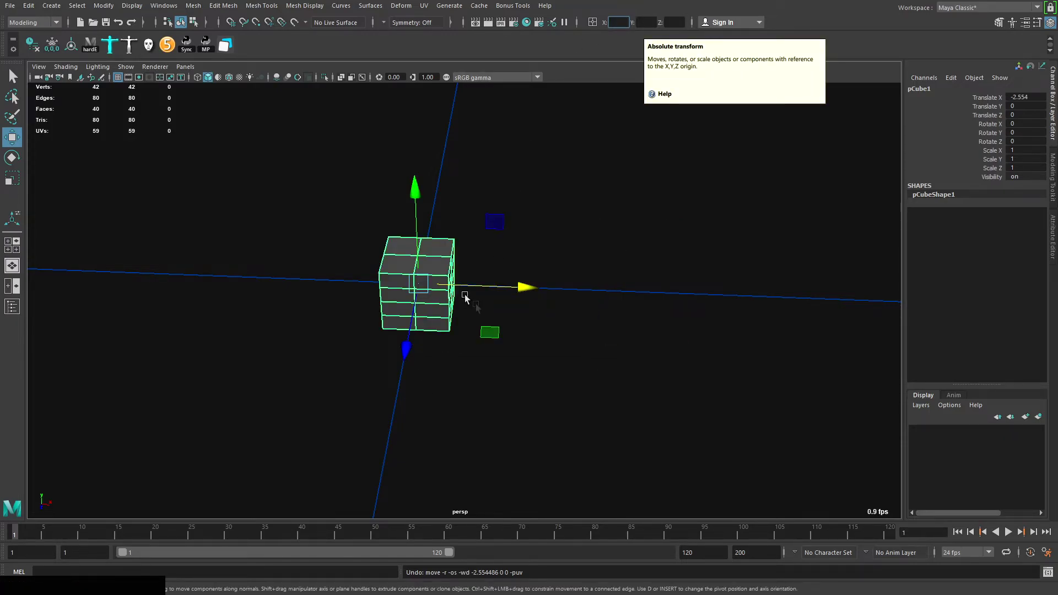
pyautogui.keyDown('alt'); pyautogui.moveTo(575, 328); pyautogui.dragTo(520, 312, button='right'); pyautogui.keyUp('alt')
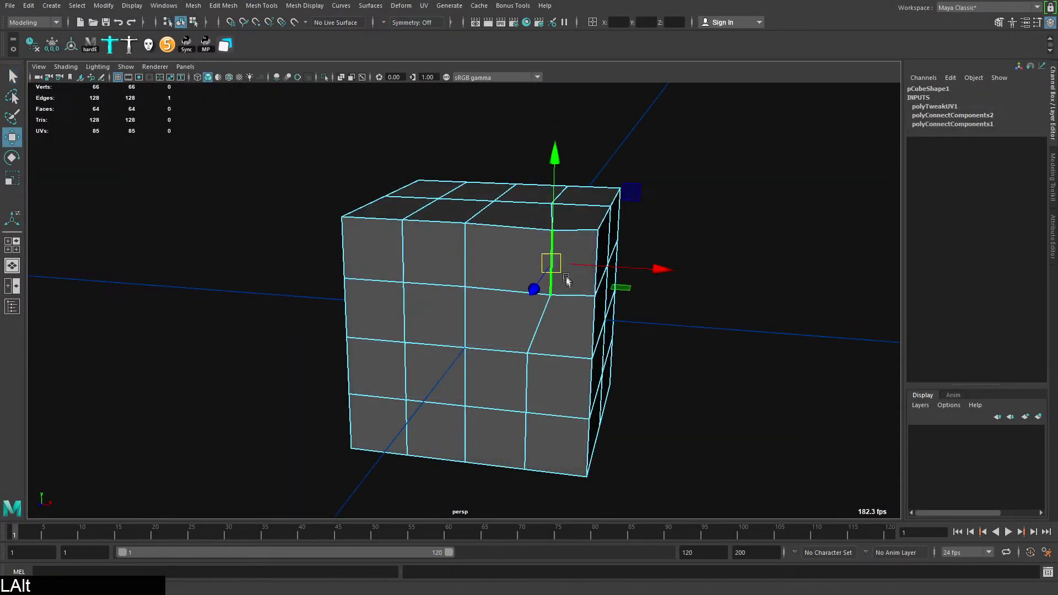
# Undo the last move of the selected vertical edge and slide that edge sideways along the cube's front surface
pyautogui.keyDown('alt'); pyautogui.moveTo(567, 279); pyautogui.dragTo(563, 282, button='right'); pyautogui.keyUp('alt')
pyautogui.hotkey('ctrl', 'z')
pyautogui.keyDown('ctrl'); pyautogui.keyDown('shift'); pyautogui.moveTo(516, 259); pyautogui.dragTo(543, 265); pyautogui.keyUp('shift'); pyautogui.keyUp('ctrl')
pyautogui.keyDown('alt'); pyautogui.moveTo(526, 273); pyautogui.dragTo(543, 266); pyautogui.keyUp('alt')
pyautogui.press('q')
pyautogui.keyDown('alt'); pyautogui.moveTo(600, 266); pyautogui.dragTo(613, 266, button='right'); pyautogui.keyUp('alt')
pyautogui.keyDown('alt'); pyautogui.moveTo(603, 266); pyautogui.dragTo(571, 267); pyautogui.keyUp('alt')
pyautogui.keyDown('alt'); pyautogui.moveTo(596, 253); pyautogui.dragTo(585, 255, button='right'); pyautogui.keyUp('alt')
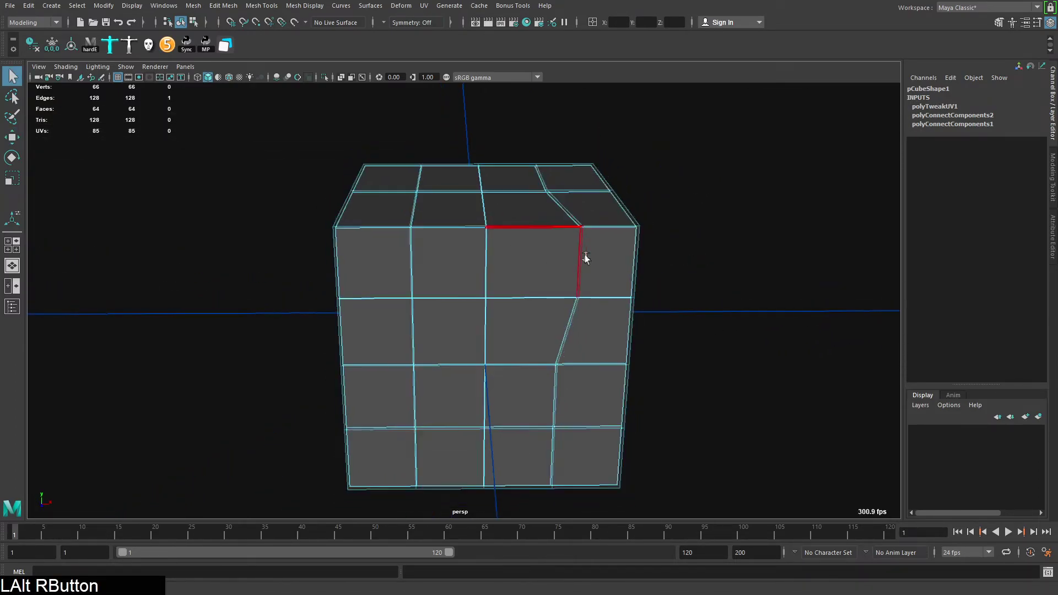
# Turn on Object X symmetry and select the displaced vertical edge on the cube's front face
pyautogui.keyDown('alt'); pyautogui.moveTo(586, 256); pyautogui.dragTo(568, 248); pyautogui.keyUp('alt')
pyautogui.keyDown('alt'); pyautogui.moveTo(569, 245); pyautogui.dragTo(548, 231, button='right'); pyautogui.keyUp('alt')
pyautogui.keyDown('alt'); pyautogui.moveTo(548, 231); pyautogui.dragTo(553, 232, button='middle'); pyautogui.keyUp('alt')
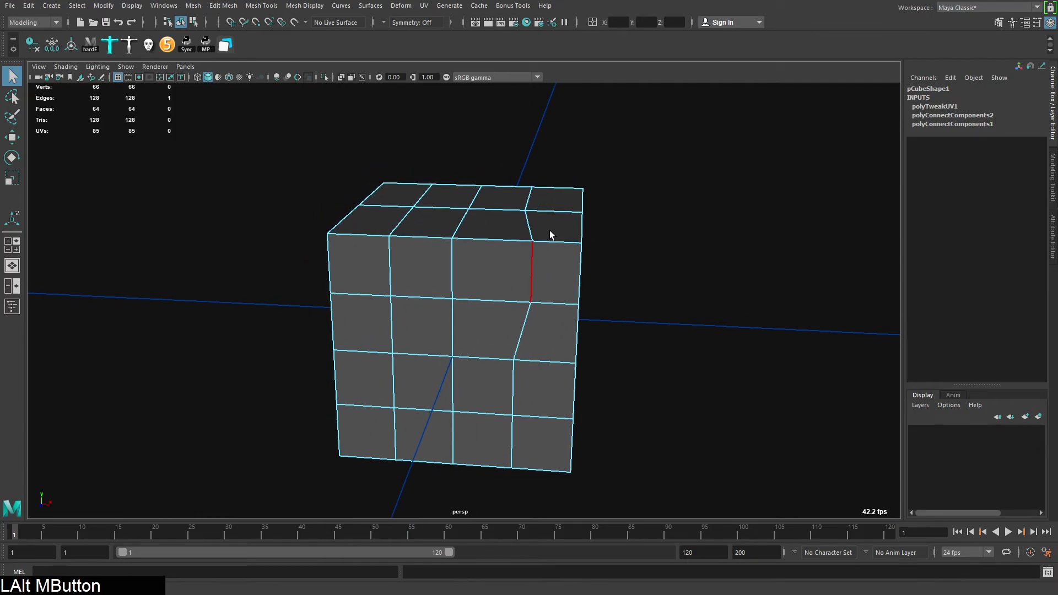
pyautogui.keyDown('alt'); pyautogui.moveTo(553, 231); pyautogui.dragTo(574, 227); pyautogui.keyUp('alt')
pyautogui.keyDown('alt'); pyautogui.moveTo(554, 269); pyautogui.dragTo(524, 270, button='right'); pyautogui.keyUp('alt')
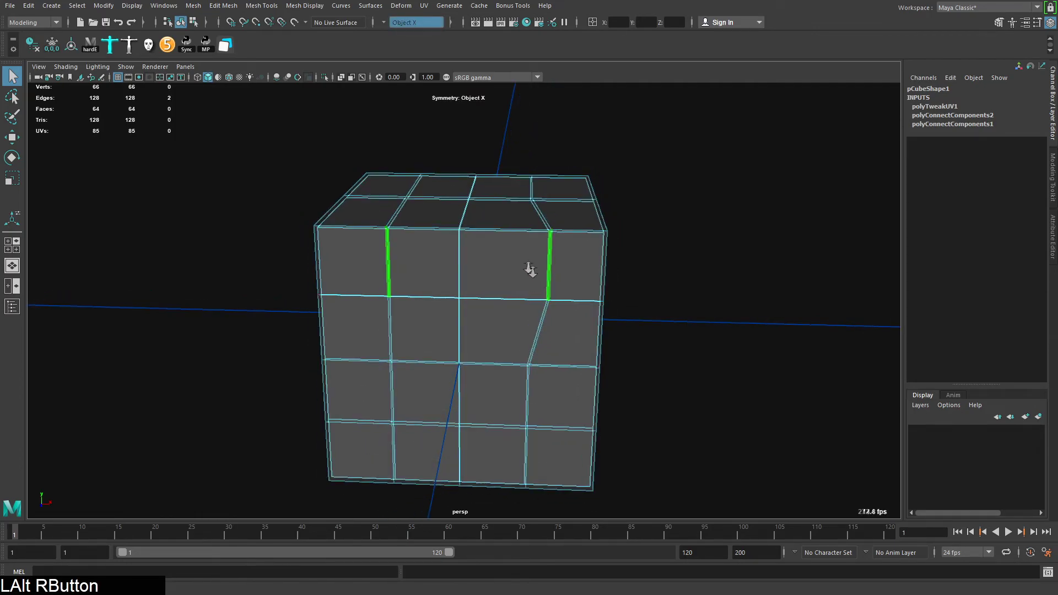
pyautogui.click(543, 274)
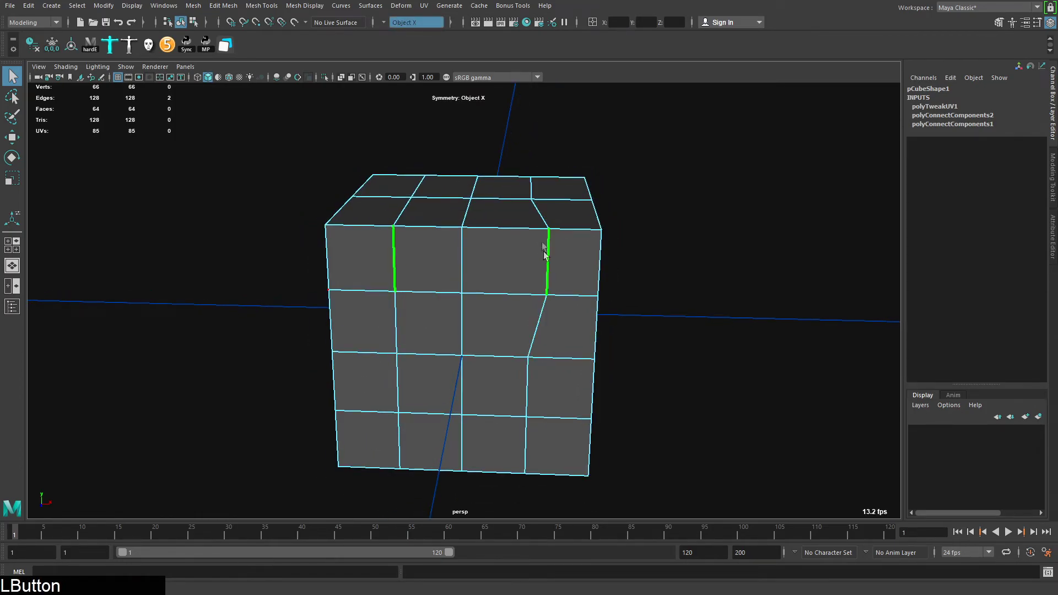
pyautogui.keyDown('alt'); pyautogui.moveTo(541, 215); pyautogui.dragTo(586, 229, button='middle'); pyautogui.keyUp('alt')
pyautogui.keyDown('alt'); pyautogui.moveTo(586, 229); pyautogui.dragTo(579, 230); pyautogui.keyUp('alt')
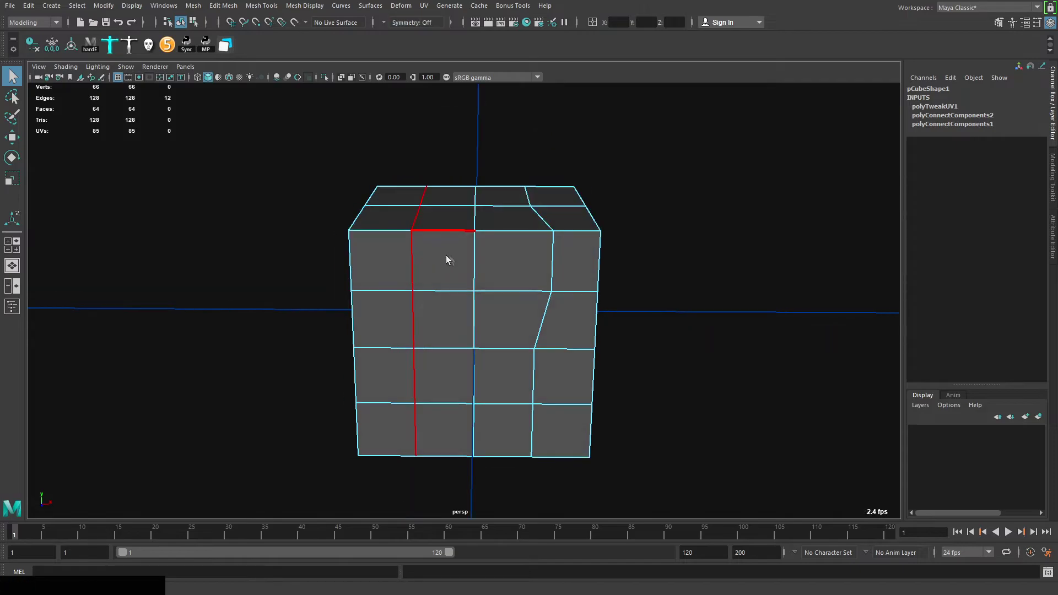
# Select the straight vertical edge loop on the undistorted half of the cube with symmetry off
pyautogui.keyDown('alt'); pyautogui.moveTo(446, 256); pyautogui.dragTo(385, 262); pyautogui.keyUp('alt')
pyautogui.keyDown('alt'); pyautogui.moveTo(386, 261); pyautogui.dragTo(395, 260, button='right'); pyautogui.keyUp('alt')
pyautogui.doubleClick(395, 260)
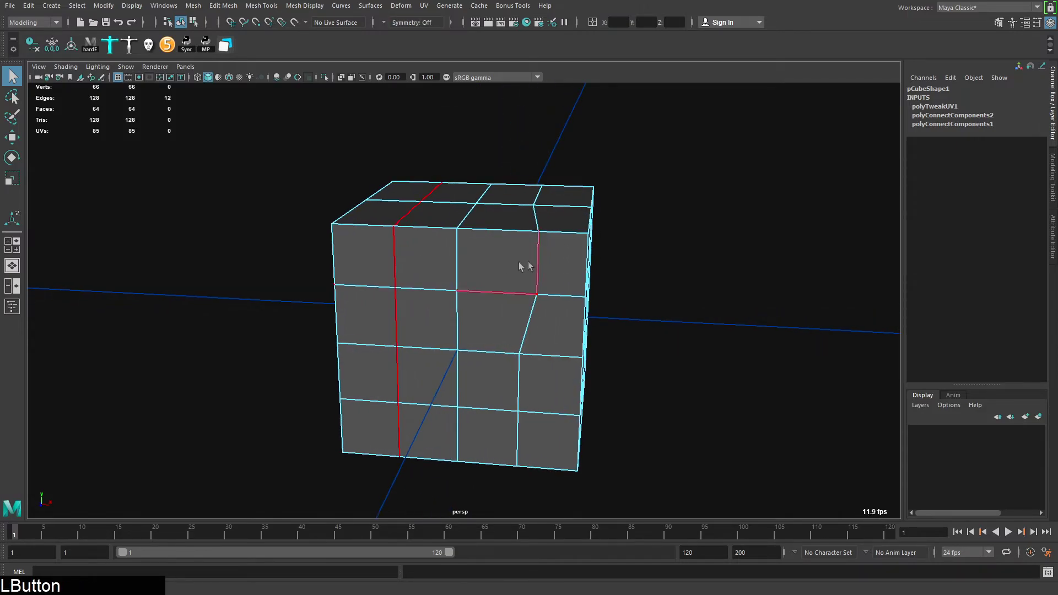
pyautogui.keyDown('alt'); pyautogui.moveTo(496, 259); pyautogui.dragTo(506, 256); pyautogui.keyUp('alt')
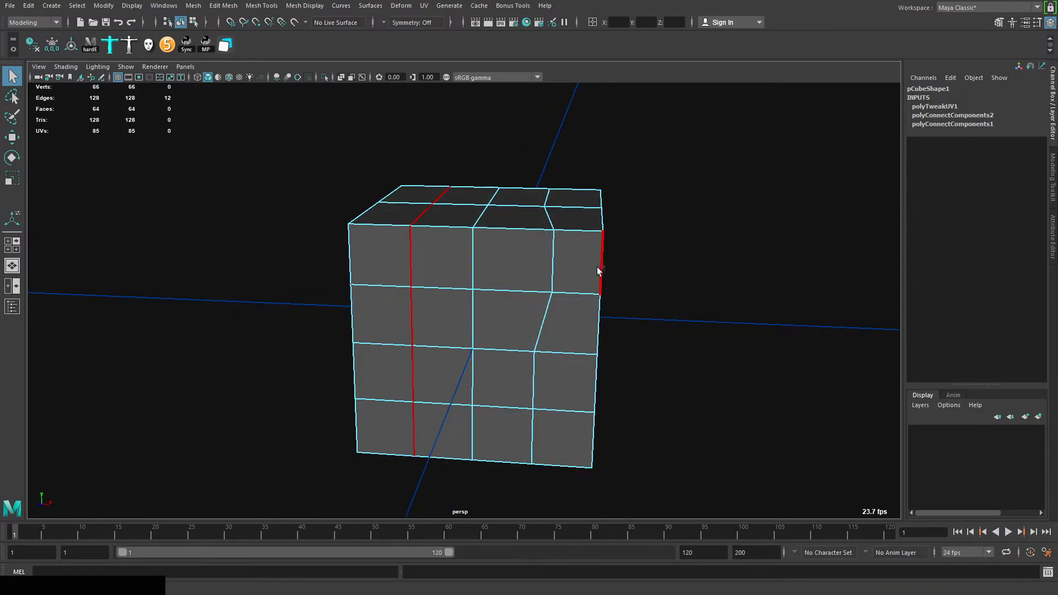
pyautogui.keyDown('alt'); pyautogui.moveTo(558, 362); pyautogui.dragTo(538, 314); pyautogui.keyUp('alt')
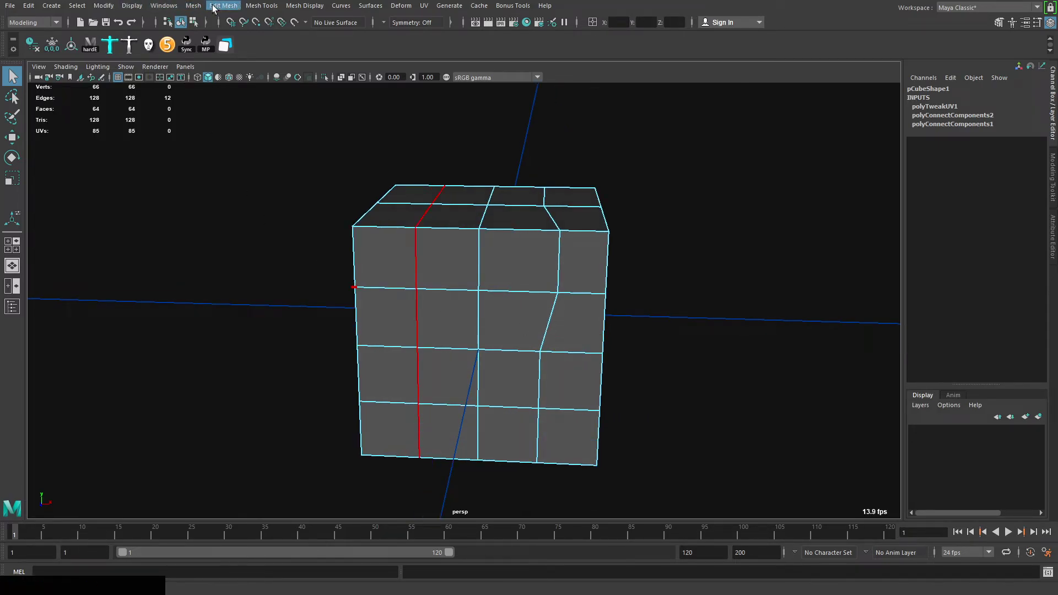
# Symmetrize the selected edge loop onto the distorted half, using the cube's middle edge as the symmetry axis
pyautogui.click(196, 7)
pyautogui.moveTo(230, 7)
pyautogui.click(259, 167)
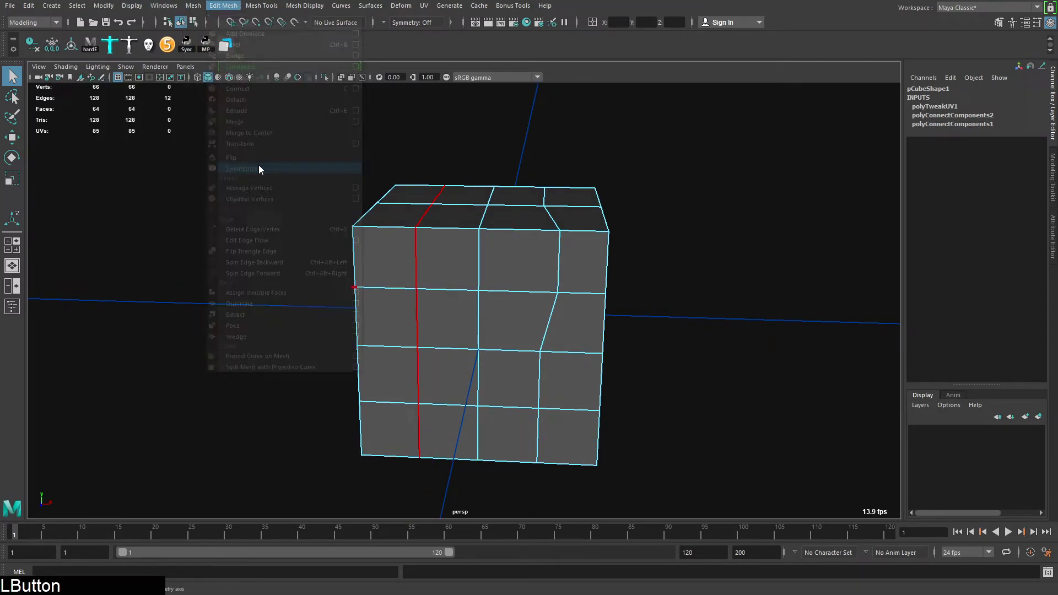
pyautogui.click(478, 263)
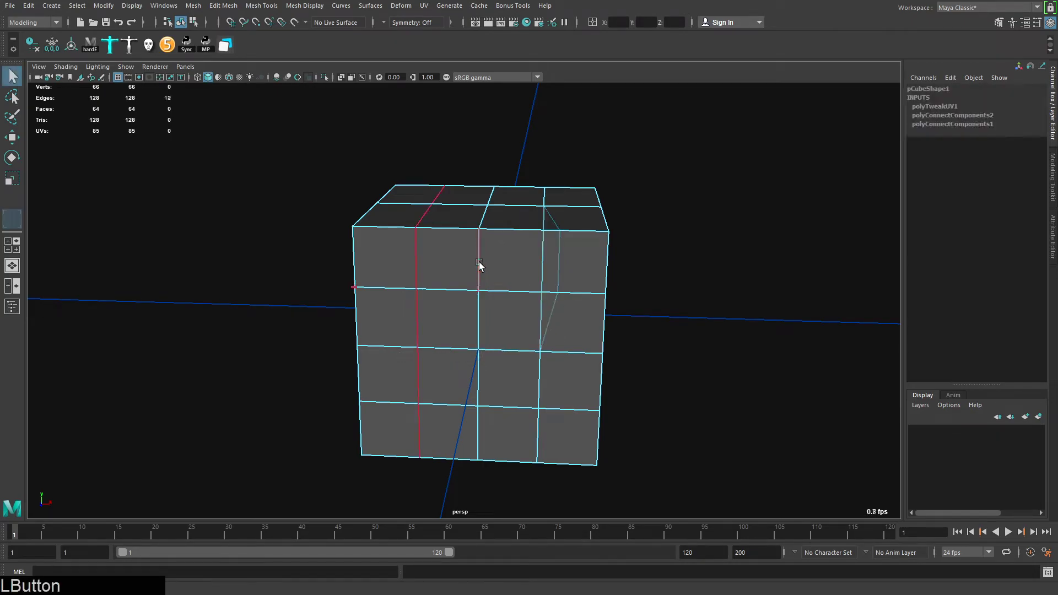
pyautogui.keyDown('alt'); pyautogui.moveTo(478, 262); pyautogui.dragTo(496, 259); pyautogui.keyUp('alt')
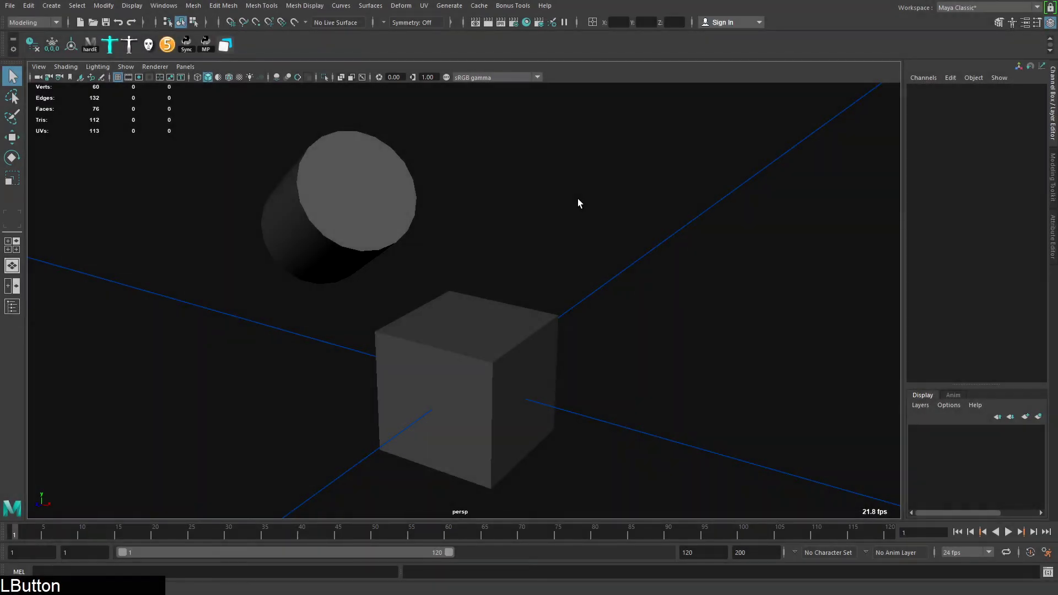
# Select the cube below the tilted cylinder, keeping both objects in view
pyautogui.click(492, 331)
pyautogui.keyDown('alt'); pyautogui.moveTo(493, 330); pyautogui.dragTo(447, 201); pyautogui.keyUp('alt')
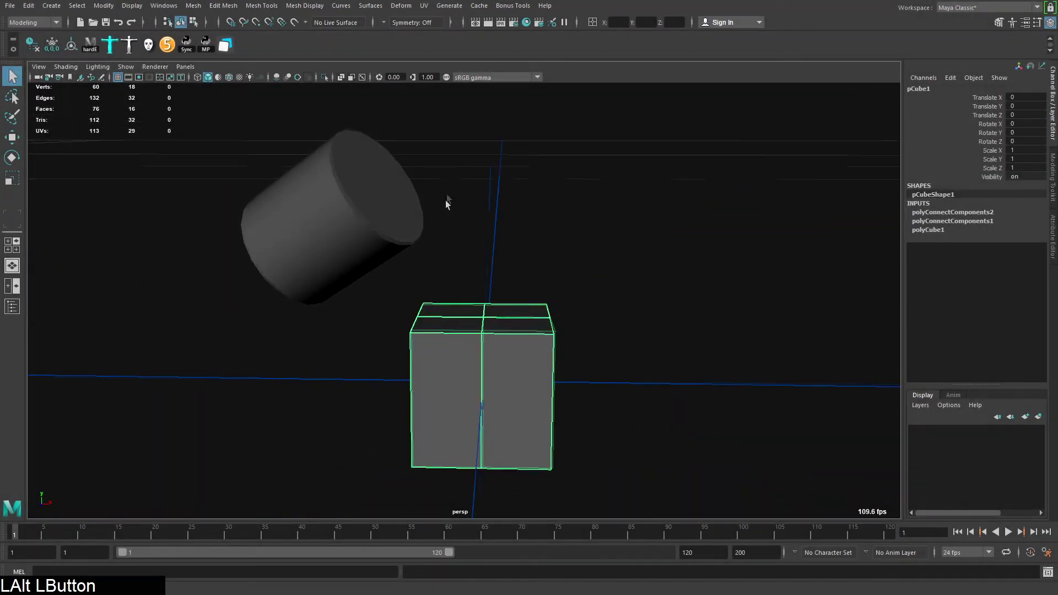
pyautogui.keyDown('alt'); pyautogui.moveTo(380, 180); pyautogui.dragTo(471, 156); pyautogui.keyUp('alt')
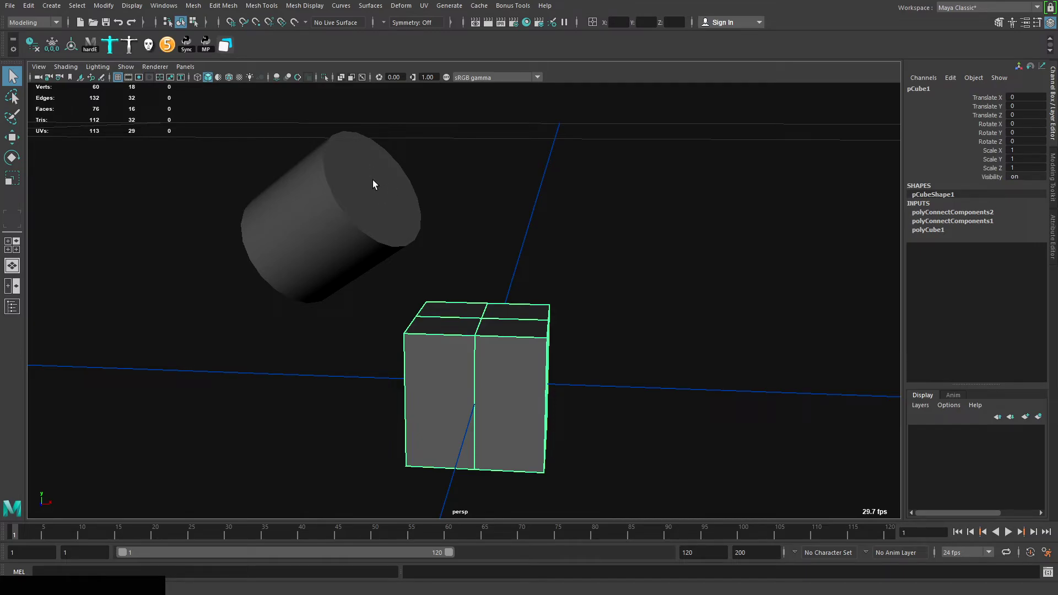
pyautogui.keyDown('alt'); pyautogui.moveTo(373, 180); pyautogui.dragTo(420, 189, button='right'); pyautogui.keyUp('alt')
pyautogui.keyDown('alt'); pyautogui.moveTo(420, 189); pyautogui.dragTo(577, 230, button='middle'); pyautogui.keyUp('alt')
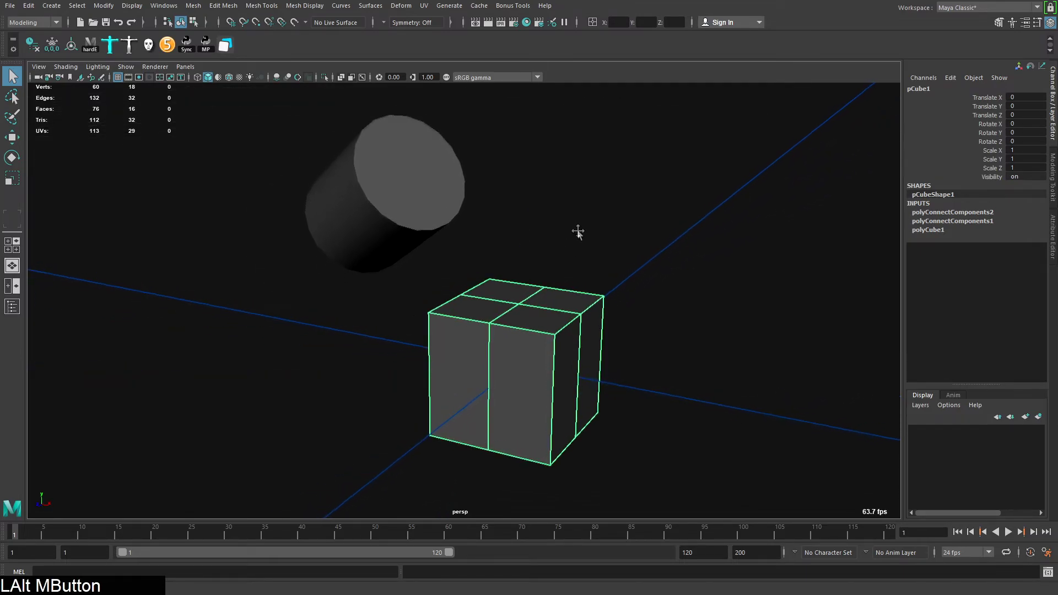
pyautogui.keyDown('alt'); pyautogui.moveTo(577, 229); pyautogui.dragTo(598, 238, button='right'); pyautogui.keyUp('alt')
pyautogui.keyDown('alt'); pyautogui.middleClick(598, 238); pyautogui.keyUp('alt')
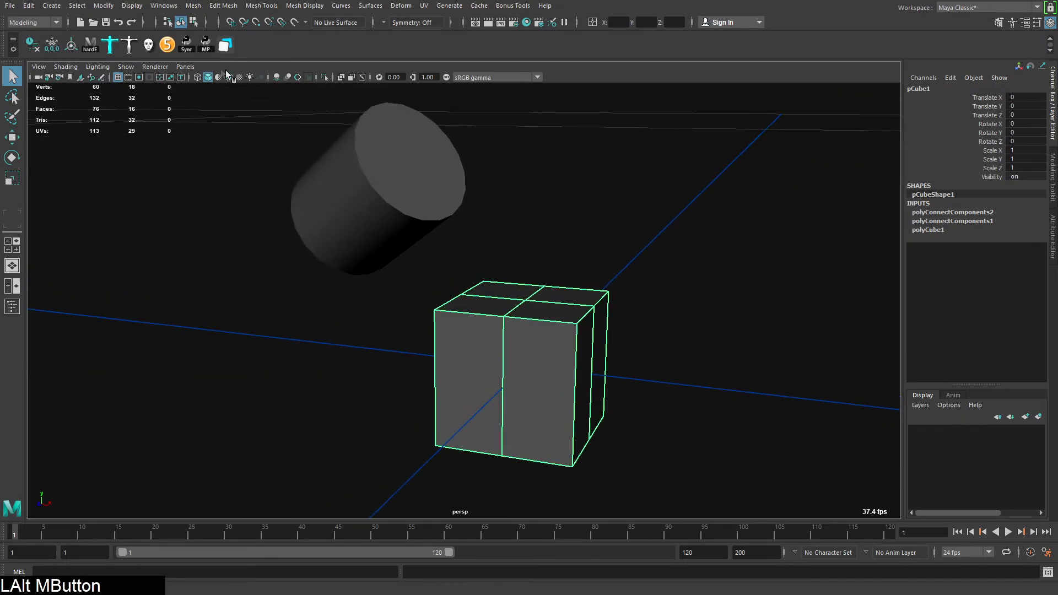
# Activate the Snap Together Tool and pick the centre of the cube's bottom face as the source point
pyautogui.click(113, 5)
pyautogui.moveTo(102, 6)
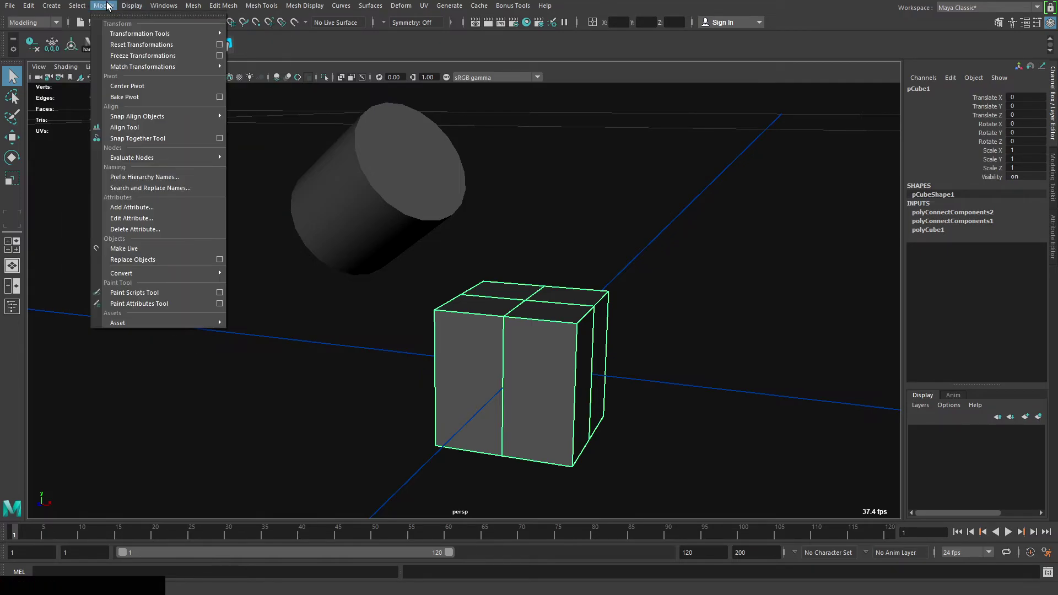
pyautogui.click(160, 138)
pyautogui.moveTo(537, 321)
pyautogui.keyDown('alt'); pyautogui.mouseDown()
pyautogui.moveTo(536, 290)
pyautogui.moveTo(548, 328)
pyautogui.mouseUp(); pyautogui.keyUp('alt')
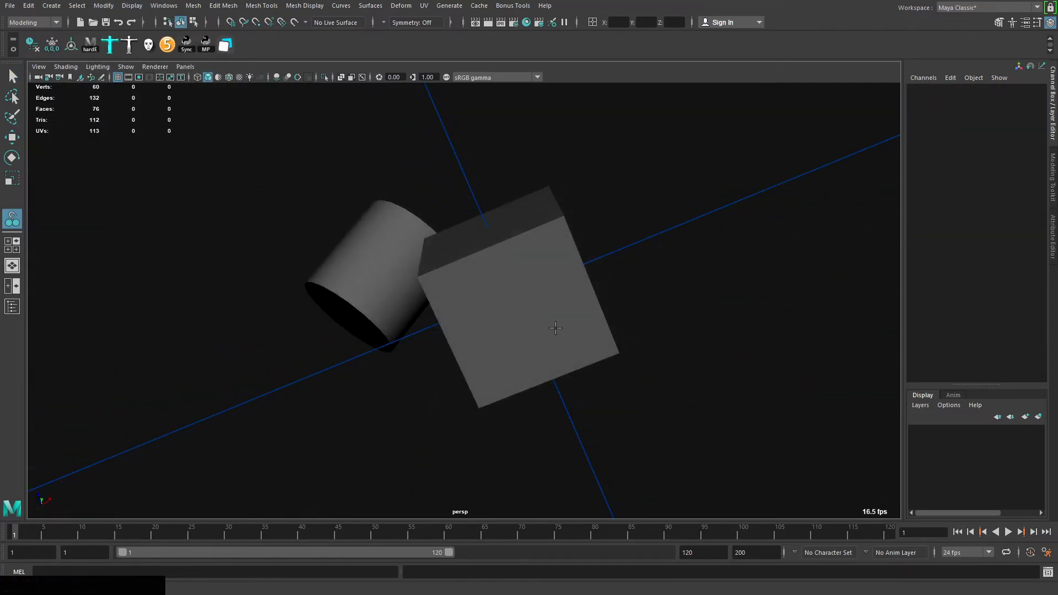
pyautogui.press('v')
pyautogui.keyDown('alt'); pyautogui.moveTo(550, 298); pyautogui.dragTo(479, 307); pyautogui.keyUp('alt')
pyautogui.keyDown('alt'); pyautogui.moveTo(479, 307); pyautogui.dragTo(514, 276, button='middle'); pyautogui.keyUp('alt')
# Try snapping the cube's bottom centre onto the centre of the tilted cylinder's cap
pyautogui.press('v')
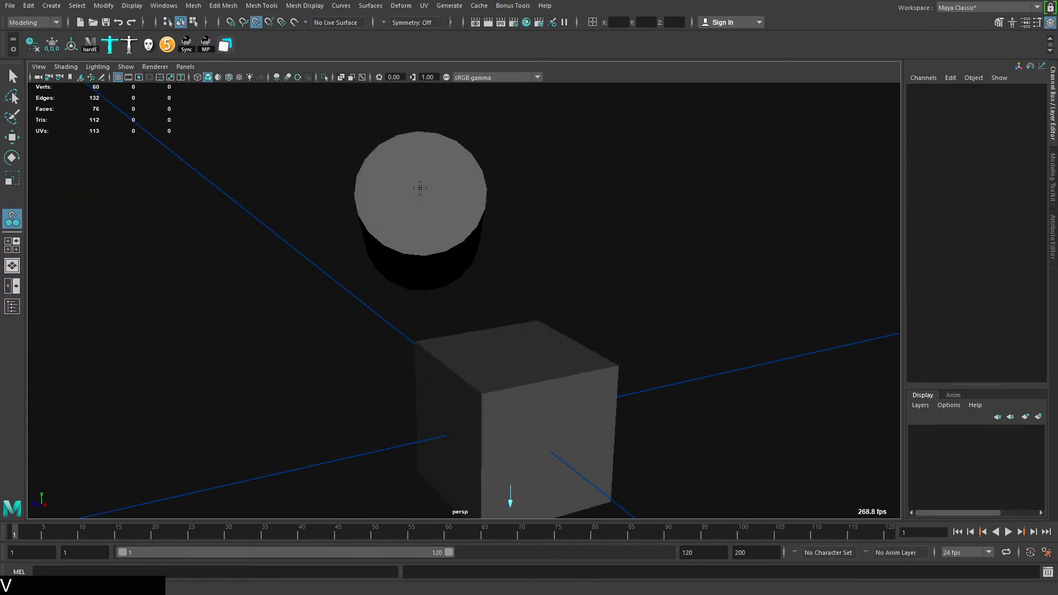
pyautogui.click(423, 188)
pyautogui.keyDown('alt'); pyautogui.moveTo(529, 220); pyautogui.dragTo(524, 204); pyautogui.keyUp('alt')
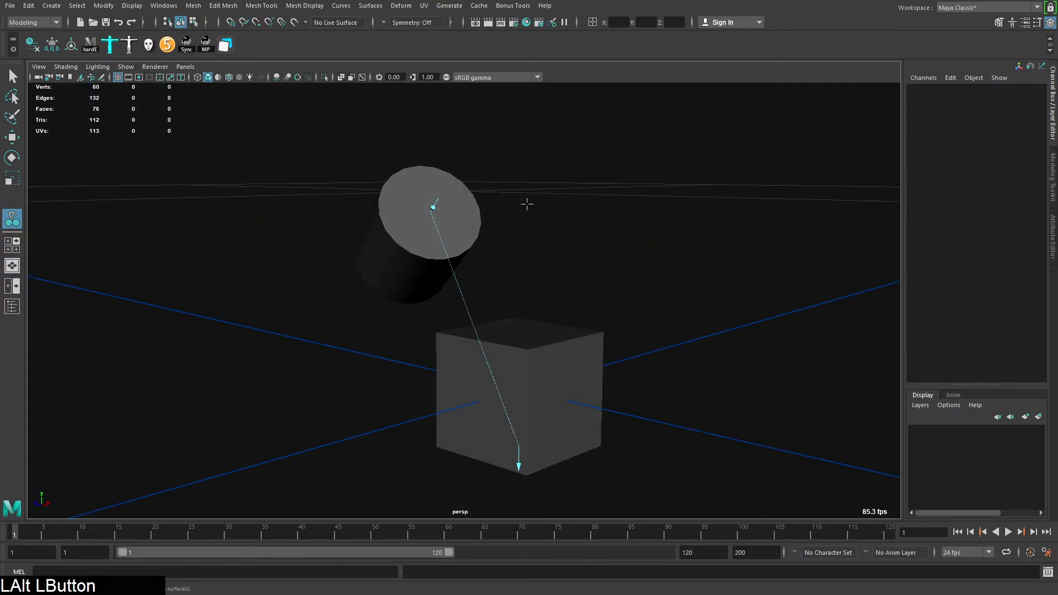
pyautogui.press('Return')
pyautogui.keyDown('alt'); pyautogui.moveTo(540, 227); pyautogui.dragTo(543, 189, button='right'); pyautogui.keyUp('alt')
pyautogui.keyDown('alt'); pyautogui.moveTo(543, 189); pyautogui.dragTo(524, 198); pyautogui.keyUp('alt')
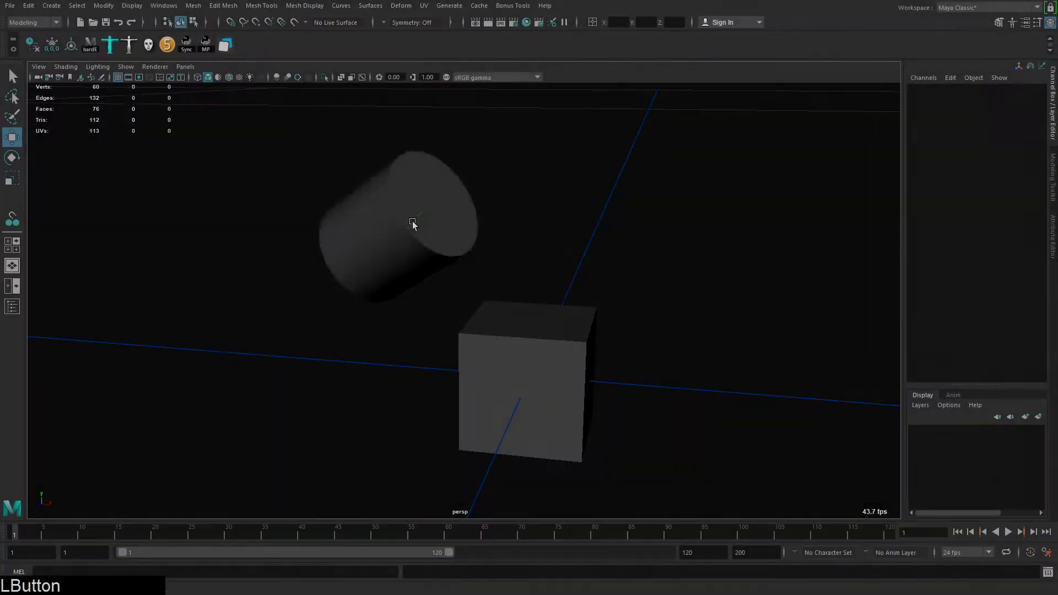
# Select the tilted cylinder and rotate it to about 21.552, 19.55, 311.808, undoing the last extra turn
pyautogui.click(413, 223)
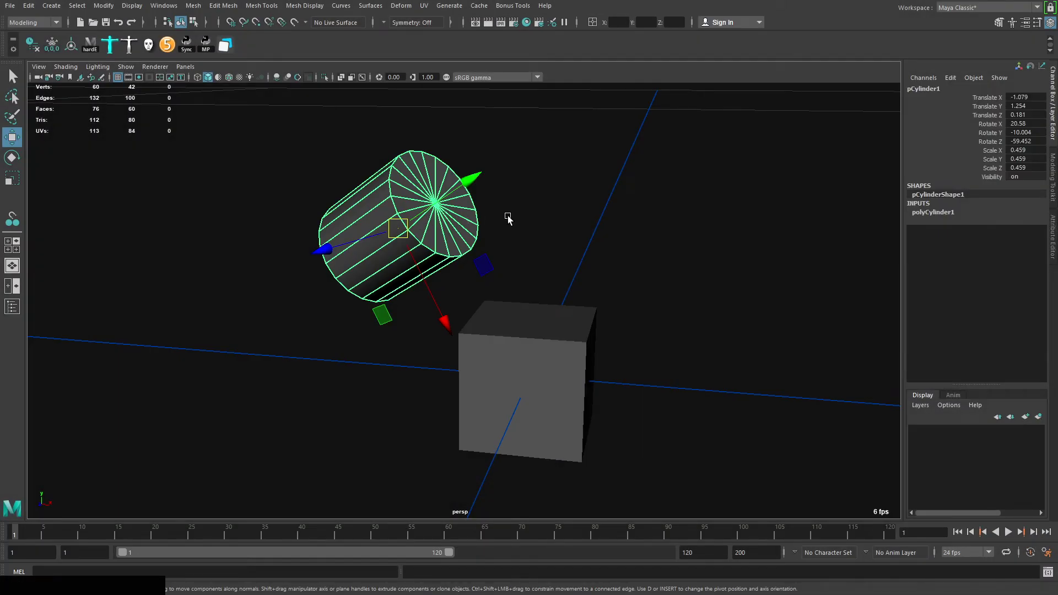
pyautogui.keyDown('alt'); pyautogui.moveTo(507, 219); pyautogui.dragTo(551, 204, button='middle'); pyautogui.keyUp('alt')
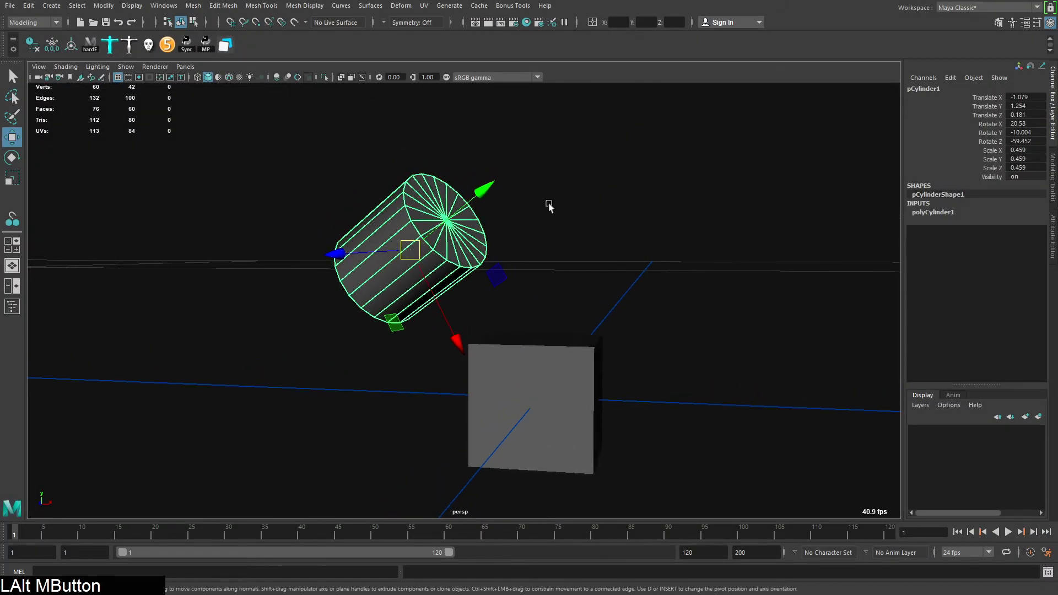
pyautogui.keyDown('alt'); pyautogui.moveTo(550, 204); pyautogui.dragTo(435, 217, button='right'); pyautogui.keyUp('alt')
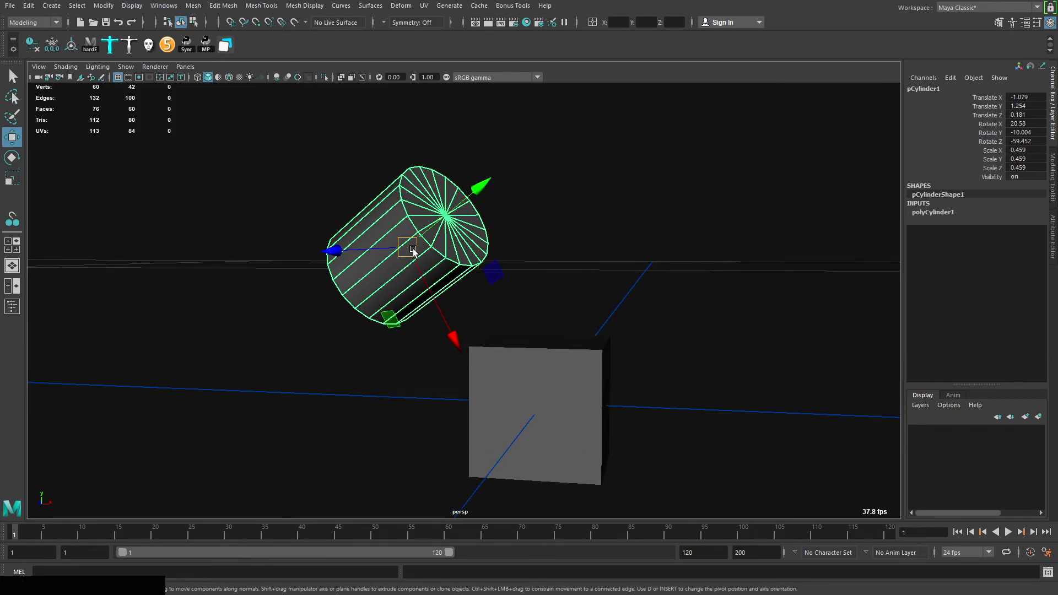
pyautogui.keyDown('alt'); pyautogui.moveTo(412, 249); pyautogui.dragTo(364, 259); pyautogui.keyUp('alt')
pyautogui.keyDown('alt'); pyautogui.moveTo(364, 259); pyautogui.dragTo(499, 283, button='right'); pyautogui.keyUp('alt')
pyautogui.press('e')
pyautogui.keyDown('alt'); pyautogui.moveTo(432, 276); pyautogui.dragTo(458, 225); pyautogui.keyUp('alt')
pyautogui.hotkey('ctrl', 'z')
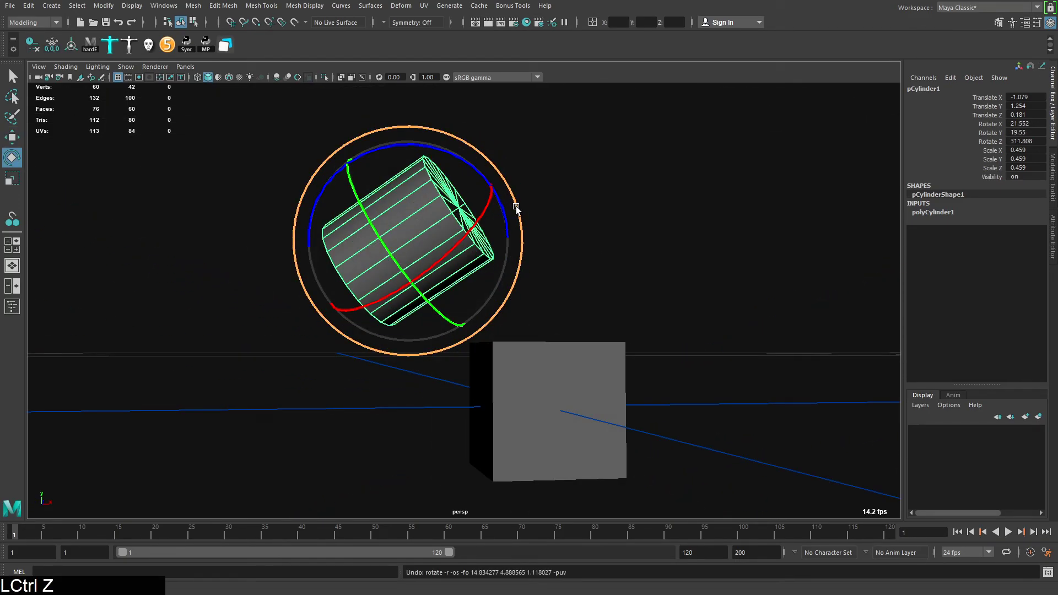
pyautogui.keyDown('alt'); pyautogui.moveTo(516, 207); pyautogui.dragTo(555, 229, button='right'); pyautogui.keyUp('alt')
pyautogui.keyDown('alt'); pyautogui.moveTo(555, 229); pyautogui.dragTo(506, 257); pyautogui.keyUp('alt')
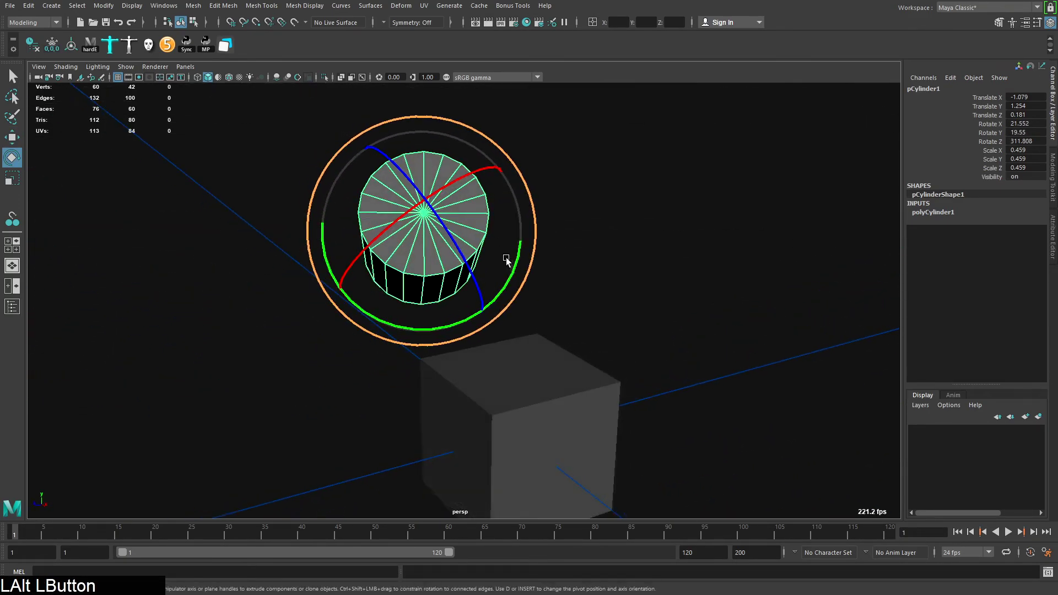
pyautogui.keyDown('alt'); pyautogui.moveTo(506, 257); pyautogui.dragTo(528, 236, button='middle'); pyautogui.keyUp('alt')
pyautogui.keyDown('alt'); pyautogui.moveTo(528, 236); pyautogui.dragTo(494, 251, button='right'); pyautogui.keyUp('alt')
pyautogui.keyDown('alt'); pyautogui.moveTo(494, 251); pyautogui.dragTo(555, 227); pyautogui.keyUp('alt')
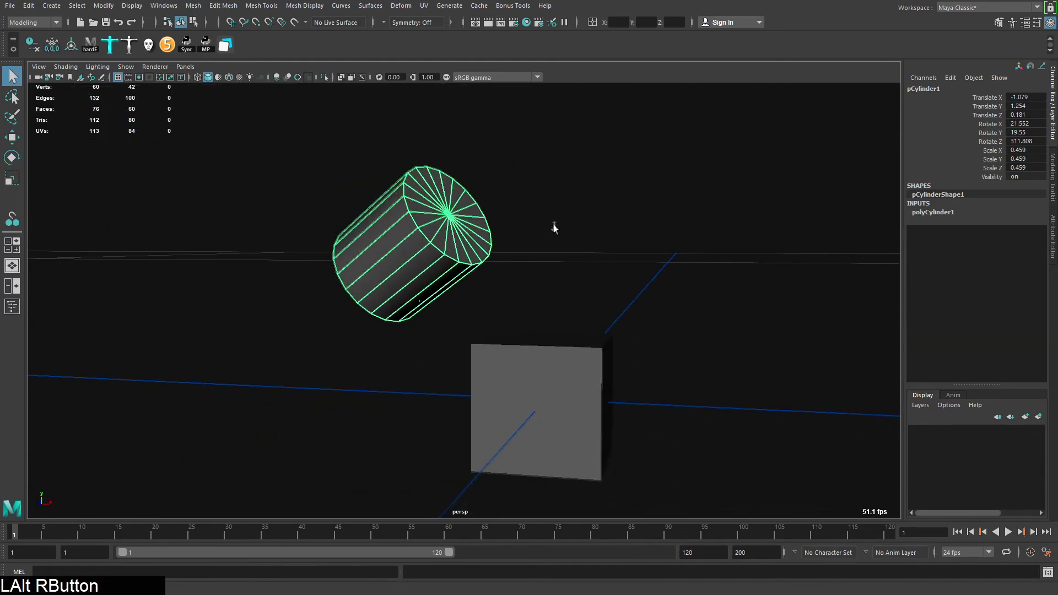
# Delete the tilted cylinder's construction history and freeze its transformations
pyautogui.press('w')
pyautogui.keyDown('alt'); pyautogui.moveTo(442, 236); pyautogui.dragTo(496, 238); pyautogui.keyUp('alt')
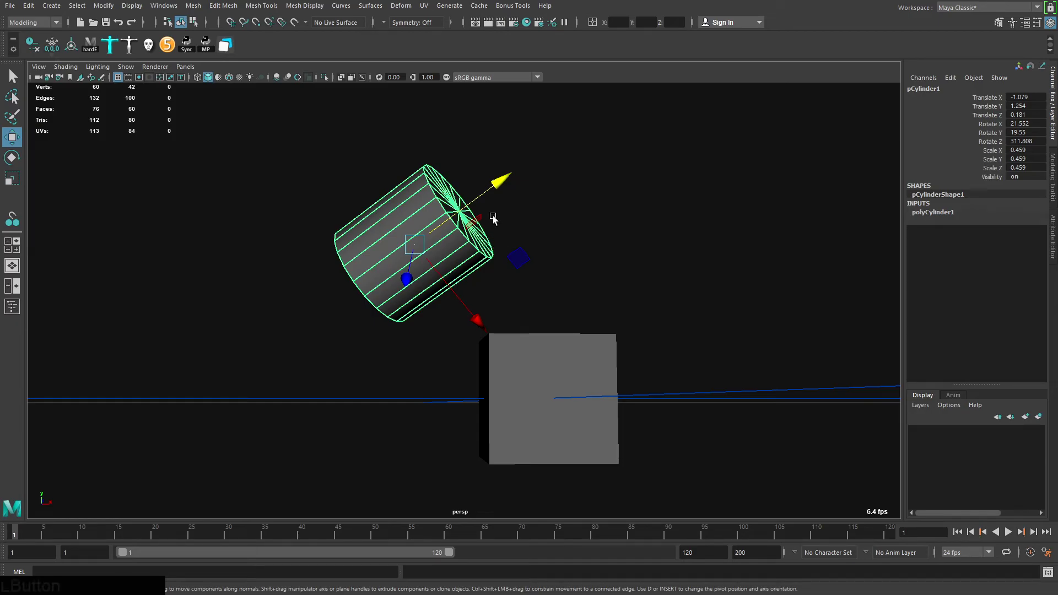
pyautogui.click(32, 45)
pyautogui.click(52, 46)
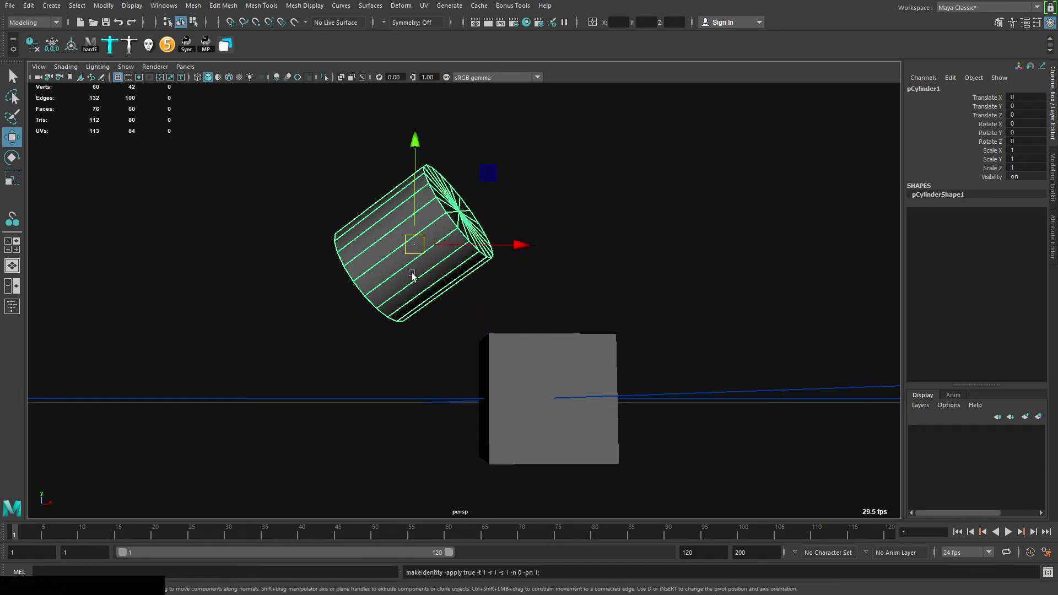
# Snap the cylinder's pivot to its cap centre and orient the pivot axes to the tilted cap
pyautogui.keyDown('alt'); pyautogui.moveTo(412, 276); pyautogui.dragTo(455, 215); pyautogui.keyUp('alt')
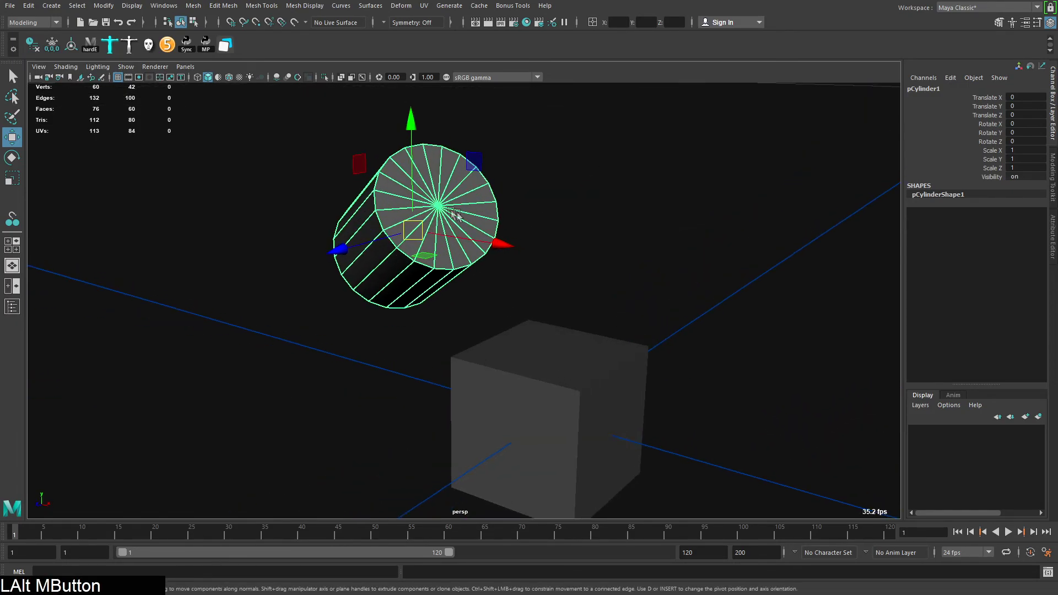
pyautogui.keyDown('alt'); pyautogui.moveTo(455, 215); pyautogui.dragTo(463, 225, button='middle'); pyautogui.keyUp('alt')
pyautogui.press('d')
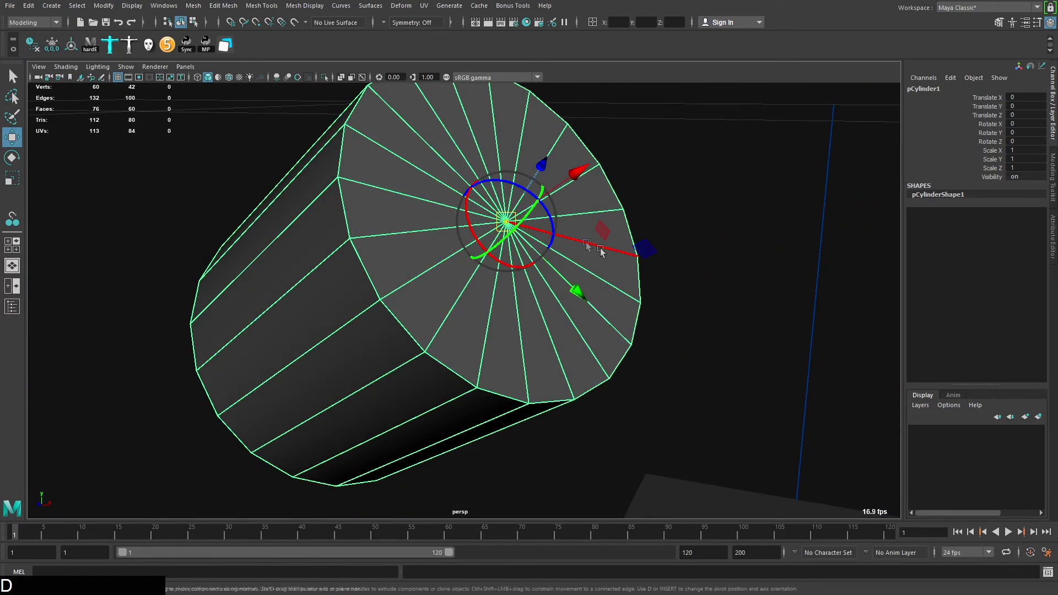
pyautogui.keyDown('alt'); pyautogui.moveTo(601, 252); pyautogui.dragTo(502, 284); pyautogui.keyUp('alt')
pyautogui.keyDown('alt'); pyautogui.moveTo(474, 290); pyautogui.dragTo(574, 310, button='right'); pyautogui.keyUp('alt')
pyautogui.keyDown('alt'); pyautogui.moveTo(555, 284); pyautogui.dragTo(553, 312, button='middle'); pyautogui.keyUp('alt')
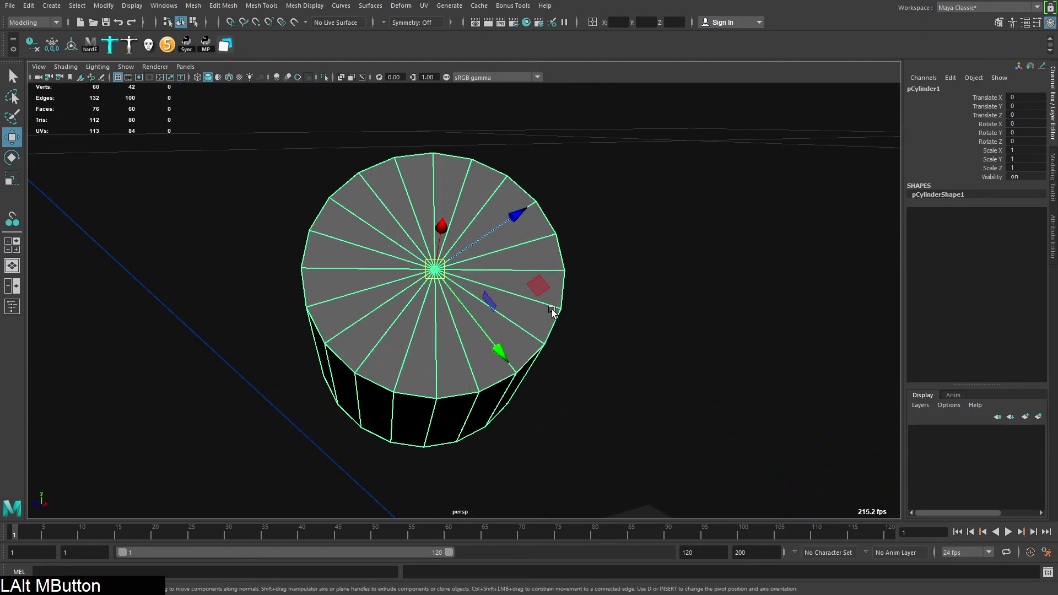
pyautogui.keyDown('alt'); pyautogui.moveTo(464, 259); pyautogui.dragTo(467, 255); pyautogui.keyUp('alt')
# Insert an edge loop around the middle of the cylinder by connecting its lengthwise edge ring
pyautogui.click(455, 288)
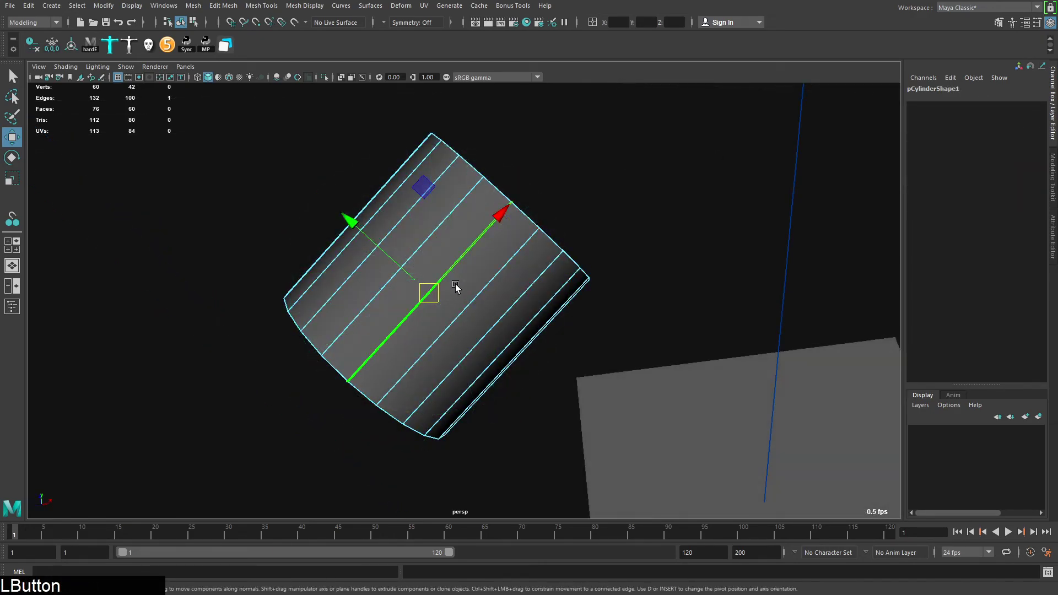
pyautogui.keyDown('alt'); pyautogui.moveTo(482, 262); pyautogui.dragTo(503, 267); pyautogui.keyUp('alt')
pyautogui.keyDown('ctrl'); pyautogui.moveTo(440, 318); pyautogui.dragTo(452, 310, button='right'); pyautogui.keyUp('ctrl')
pyautogui.keyDown('alt'); pyautogui.moveTo(584, 243); pyautogui.dragTo(546, 270); pyautogui.keyUp('alt')
pyautogui.press('c')
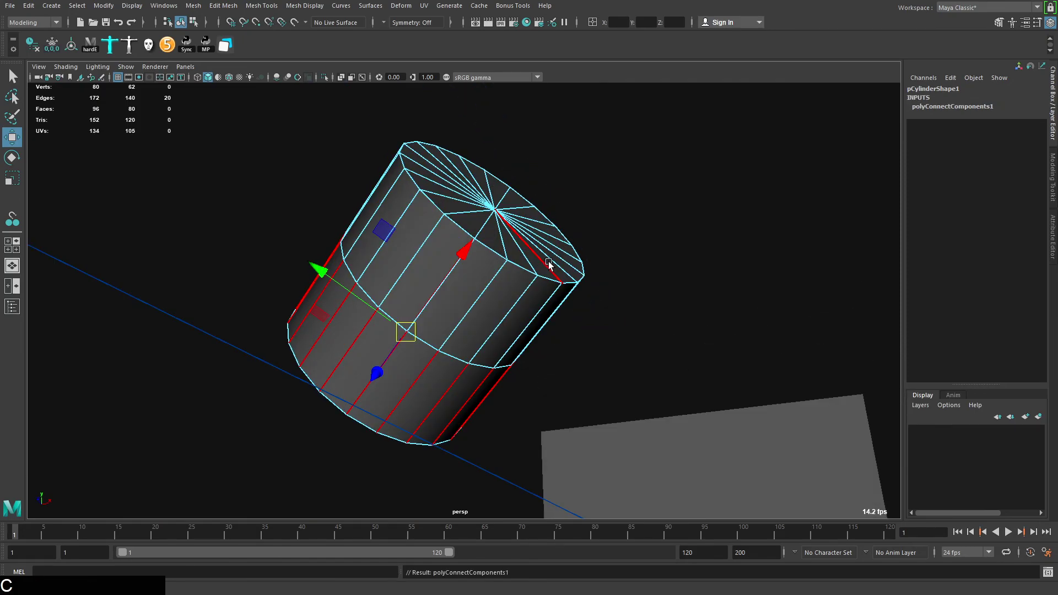
pyautogui.keyDown('alt'); pyautogui.moveTo(419, 346); pyautogui.dragTo(531, 279); pyautogui.keyUp('alt')
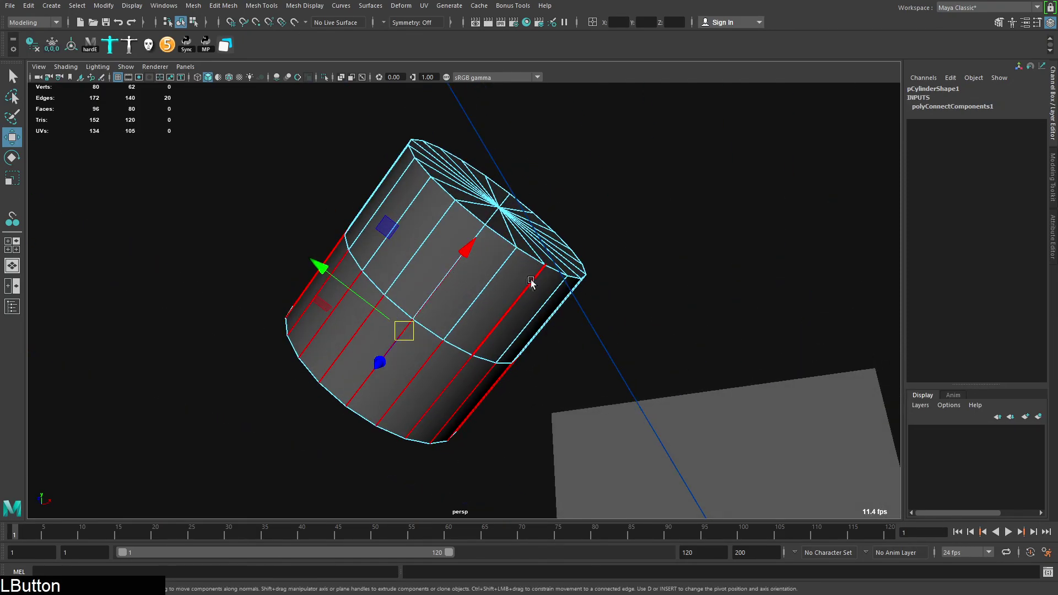
# Return to object selection and snap the cylinder's pivot along its length to the middle edge loop
pyautogui.press('w')
pyautogui.moveTo(530, 280); pyautogui.dragTo(514, 244, button='right')
pyautogui.press('w')
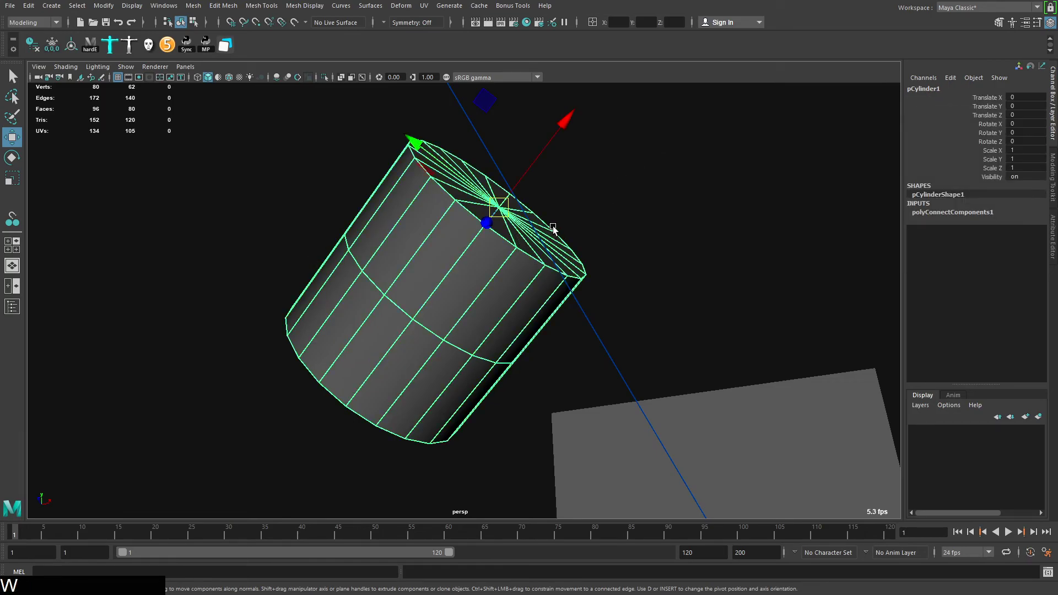
pyautogui.press('d')
pyautogui.press('v')
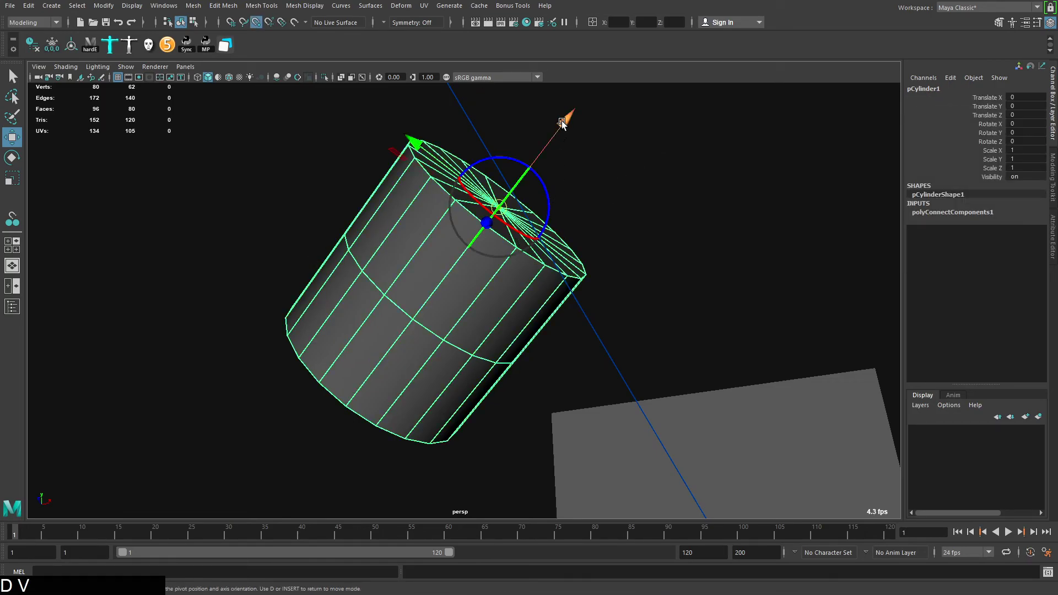
pyautogui.moveTo(561, 121); pyautogui.dragTo(534, 347)
pyautogui.keyDown('alt'); pyautogui.moveTo(539, 349); pyautogui.dragTo(503, 338, button='right'); pyautogui.keyUp('alt')
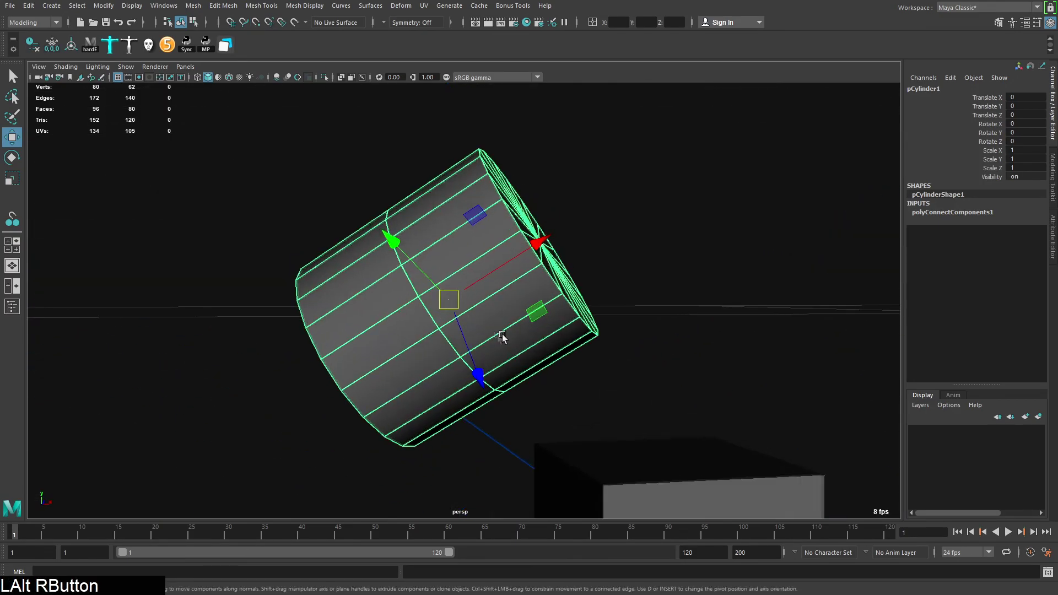
pyautogui.keyDown('alt'); pyautogui.moveTo(502, 337); pyautogui.dragTo(501, 288); pyautogui.keyUp('alt')
# Bake the cylinder's custom pivot into its transform and activate the Rotate tool
pyautogui.moveTo(501, 292); pyautogui.dragTo(598, 222, button='right')
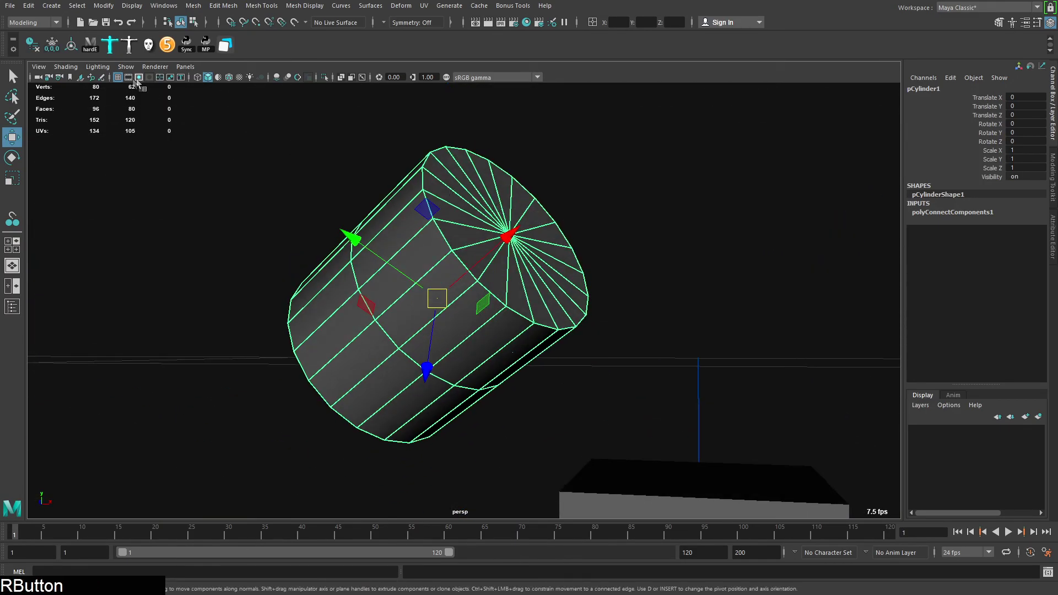
pyautogui.click(103, 5)
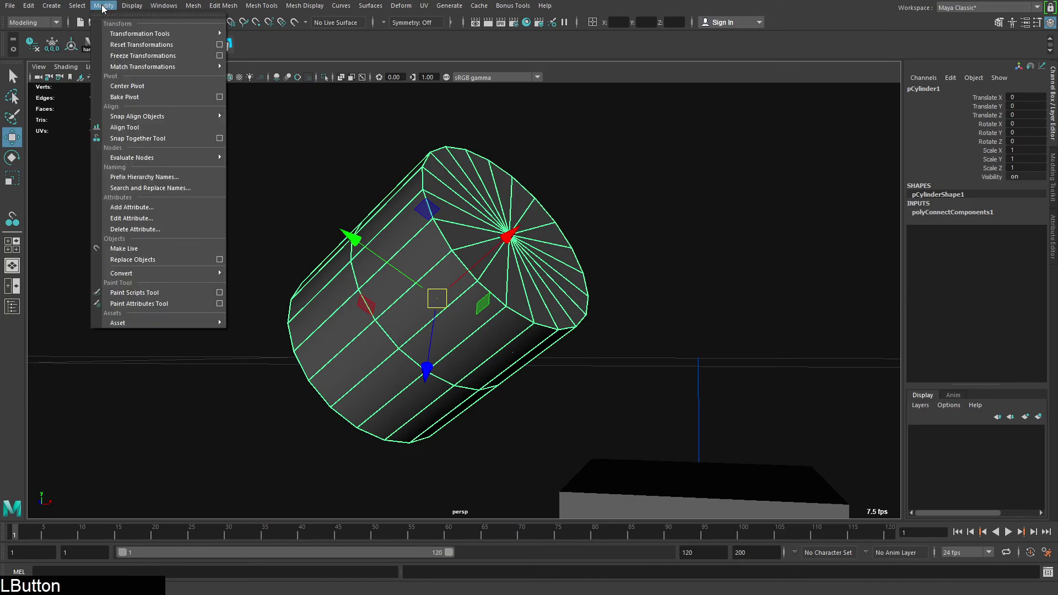
pyautogui.click(153, 97)
pyautogui.keyDown('alt'); pyautogui.moveTo(573, 247); pyautogui.dragTo(561, 311, button='right'); pyautogui.keyUp('alt')
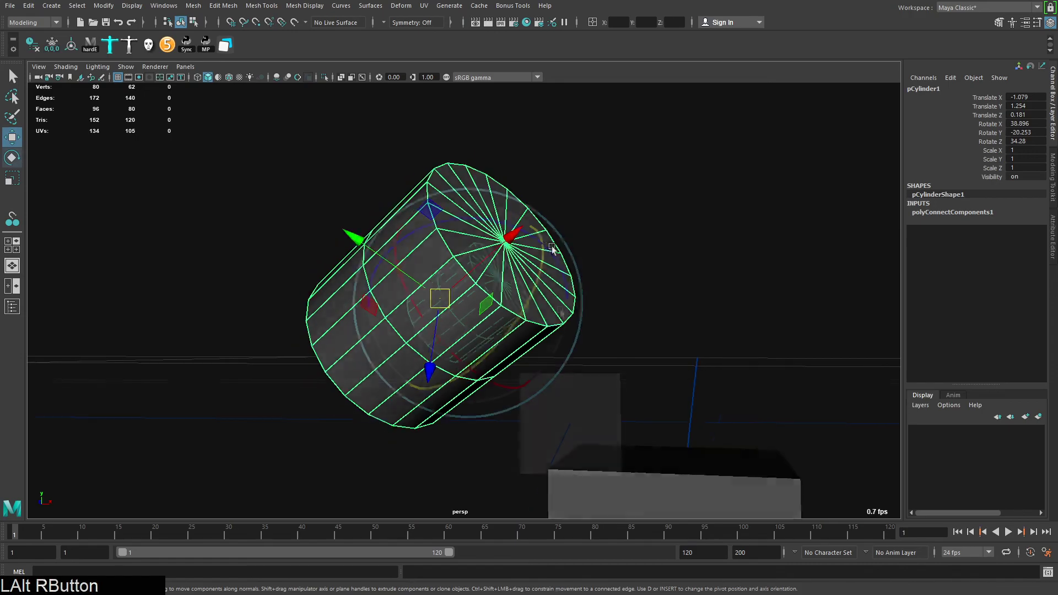
pyautogui.press('e')
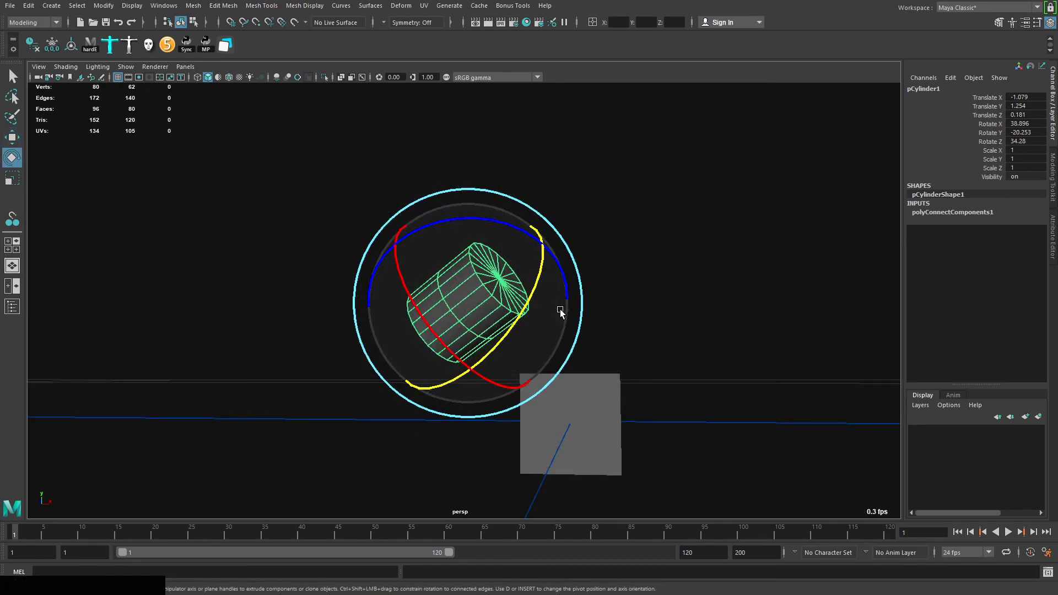